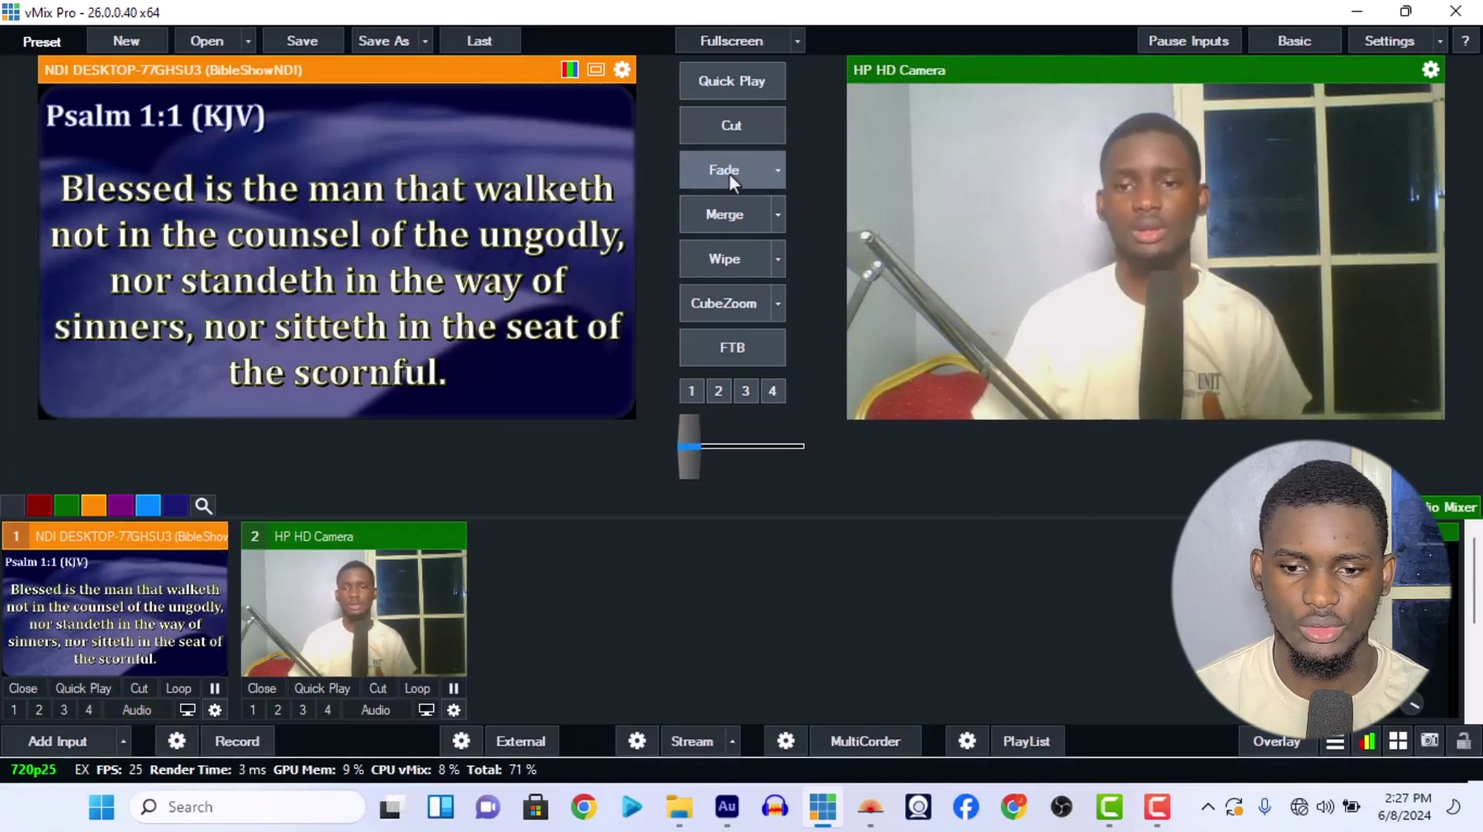
Step: In BibleShow, bring up the theme gallery and scroll down to the LowerThird themes
{"action": "left_click", "coordinate": [865, 822]}
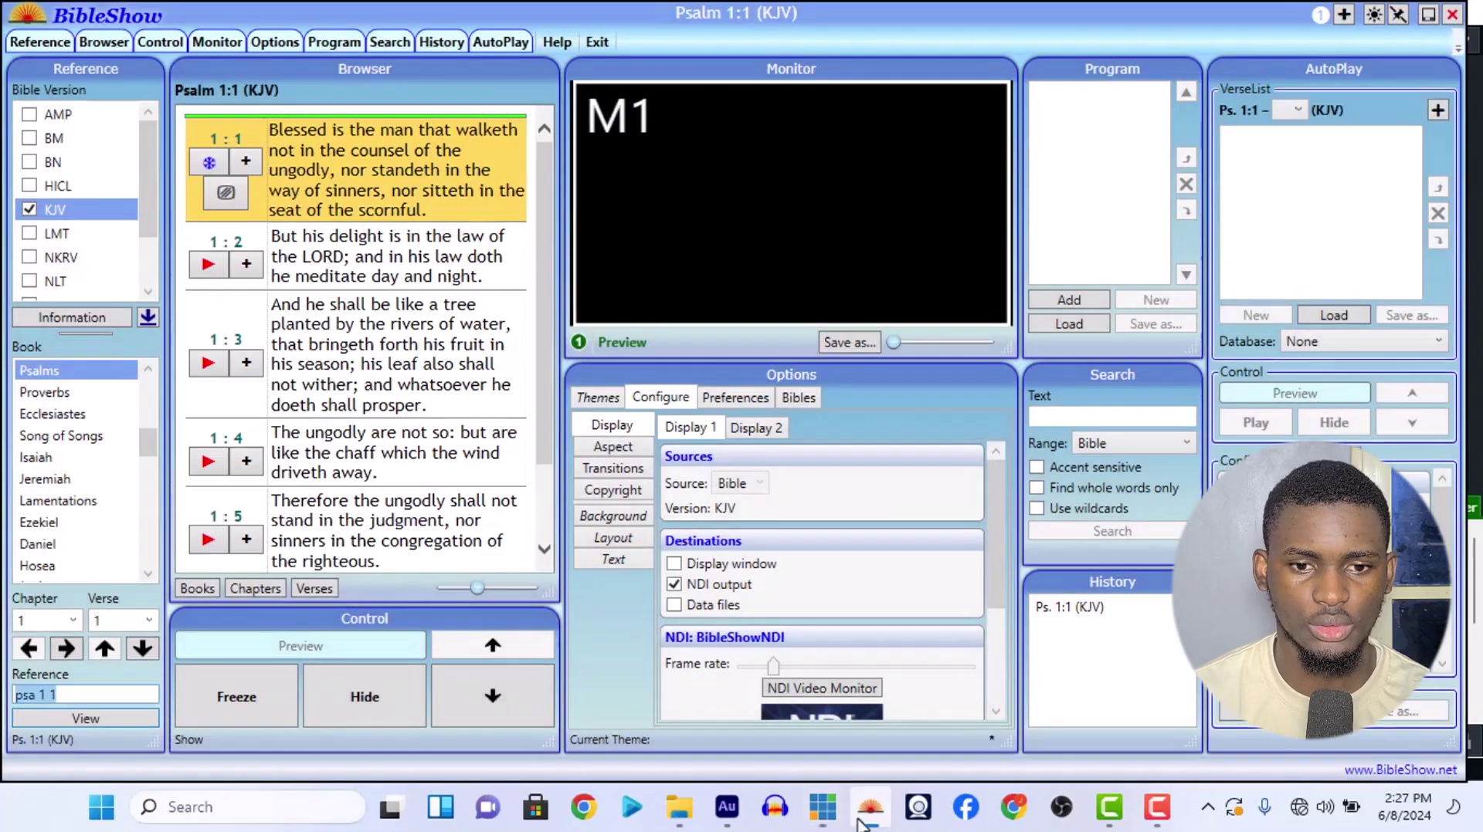
{"action": "left_click", "coordinate": [602, 400]}
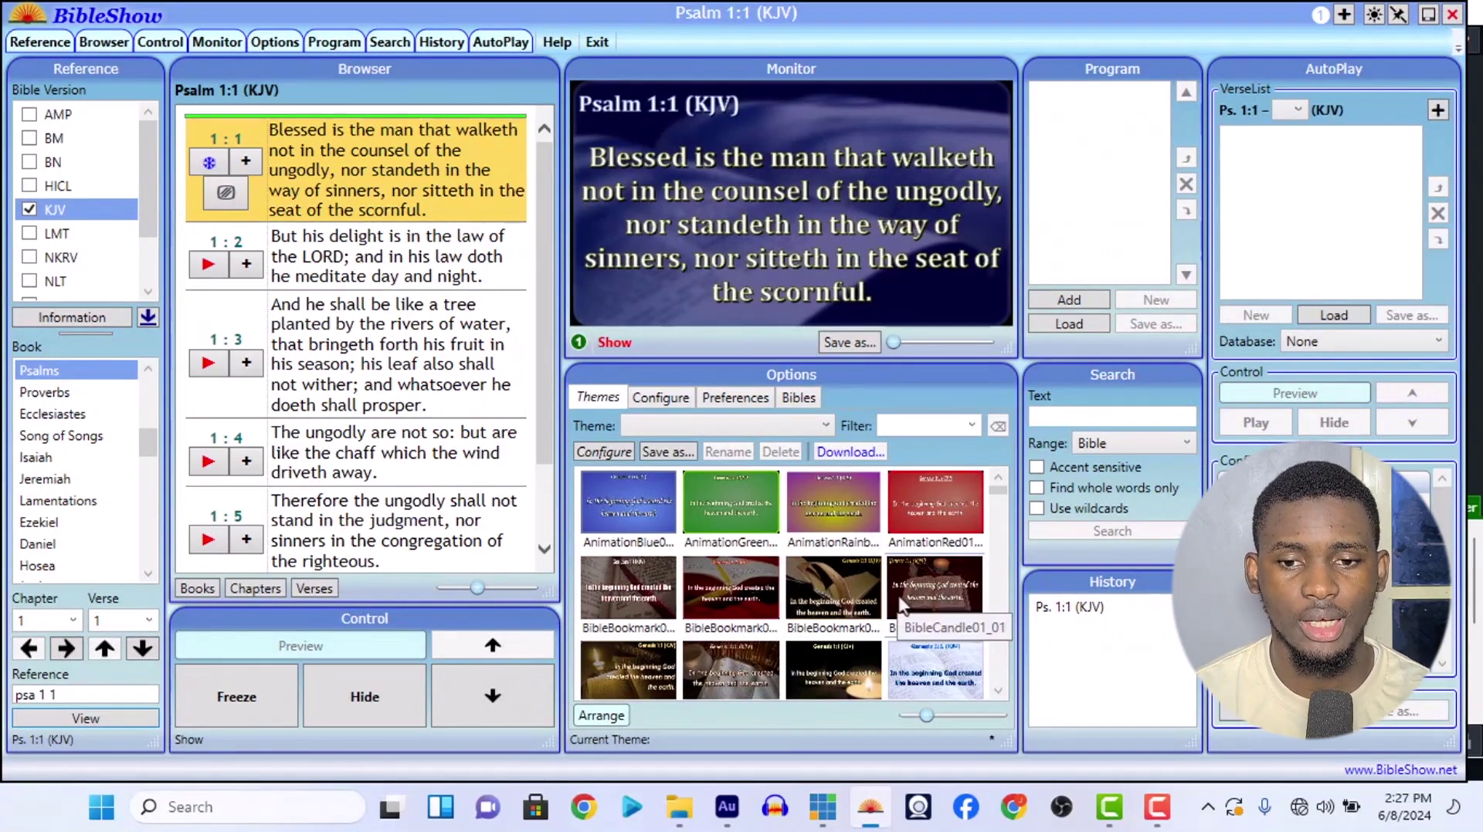
{"action": "scroll", "coordinate": [901, 606], "scroll_direction": "down", "scroll_amount": 8}
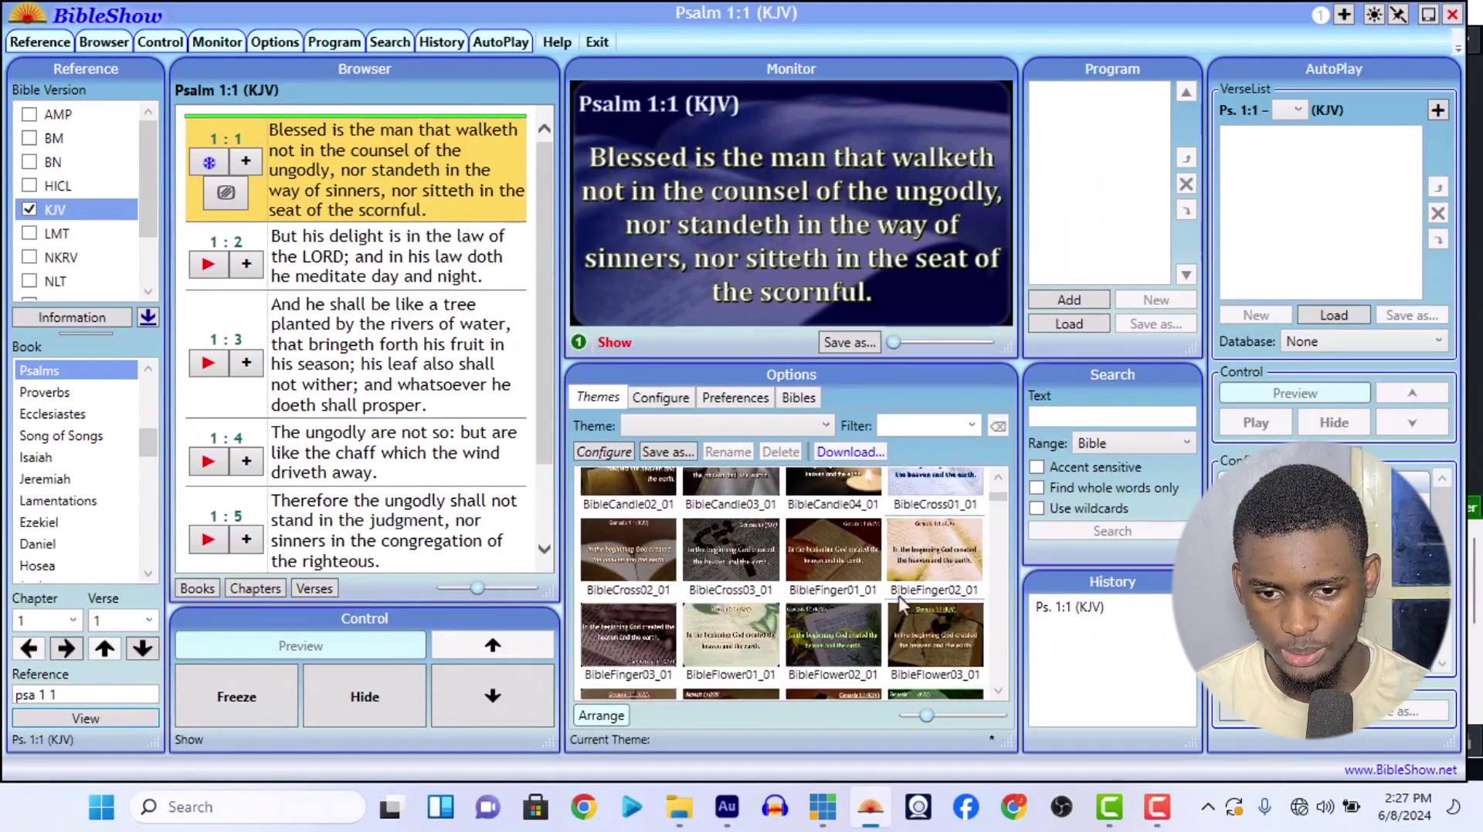
{"action": "scroll", "coordinate": [900, 606], "scroll_direction": "down", "scroll_amount": 6}
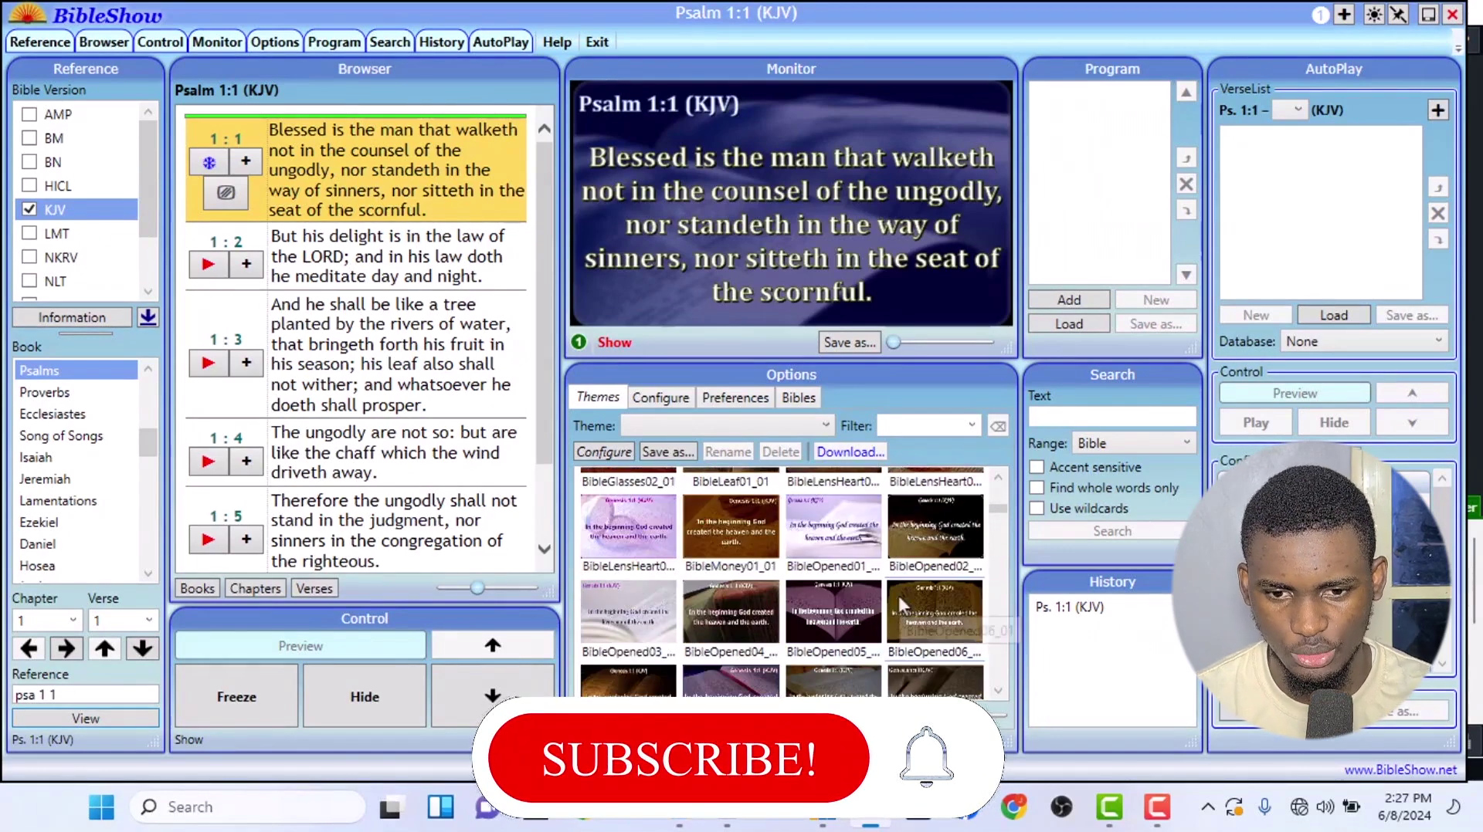
{"action": "scroll", "coordinate": [900, 605], "scroll_direction": "down", "scroll_amount": 5}
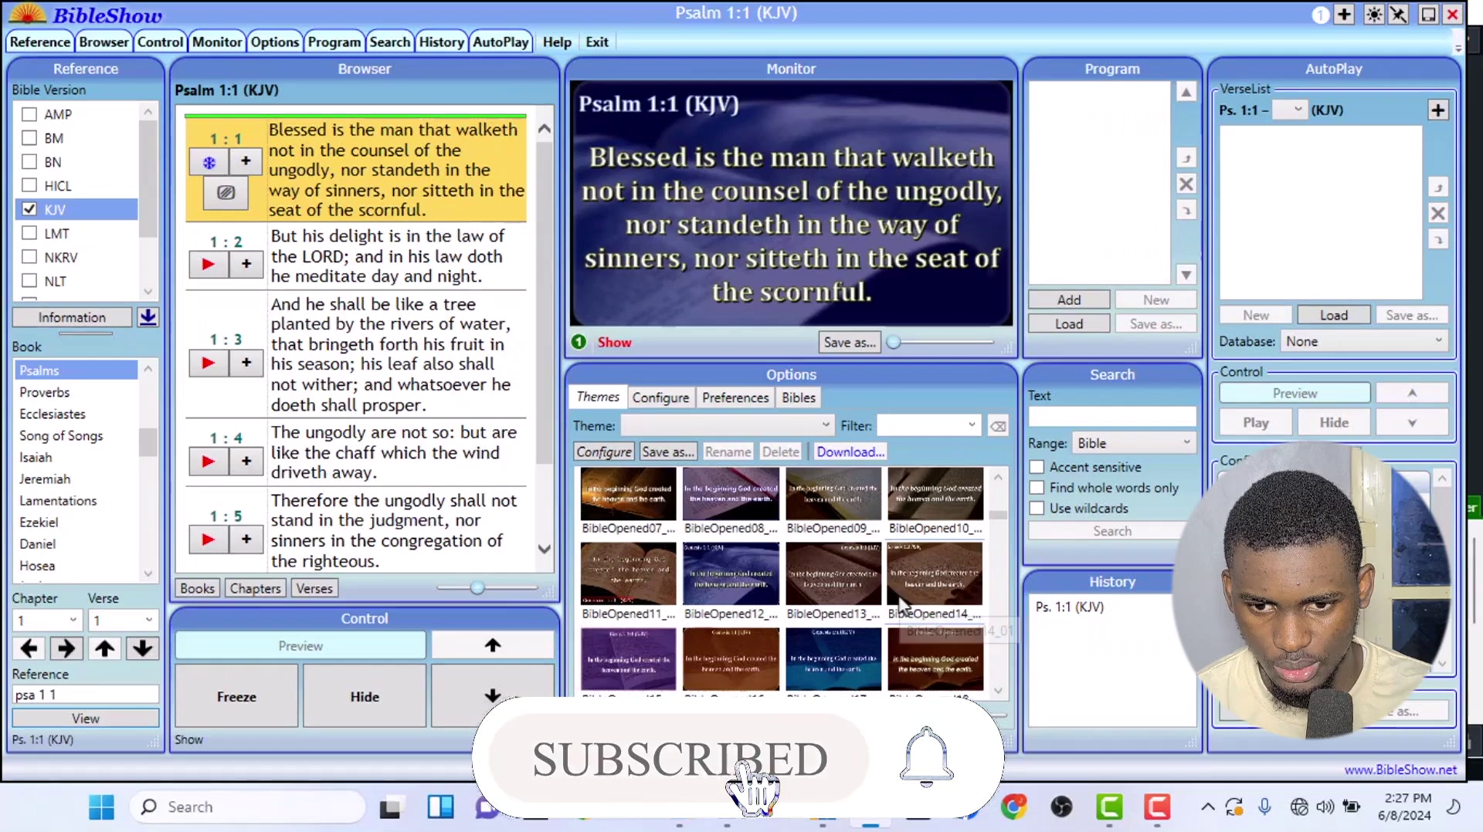
{"action": "scroll", "coordinate": [901, 606], "scroll_direction": "down", "scroll_amount": 2}
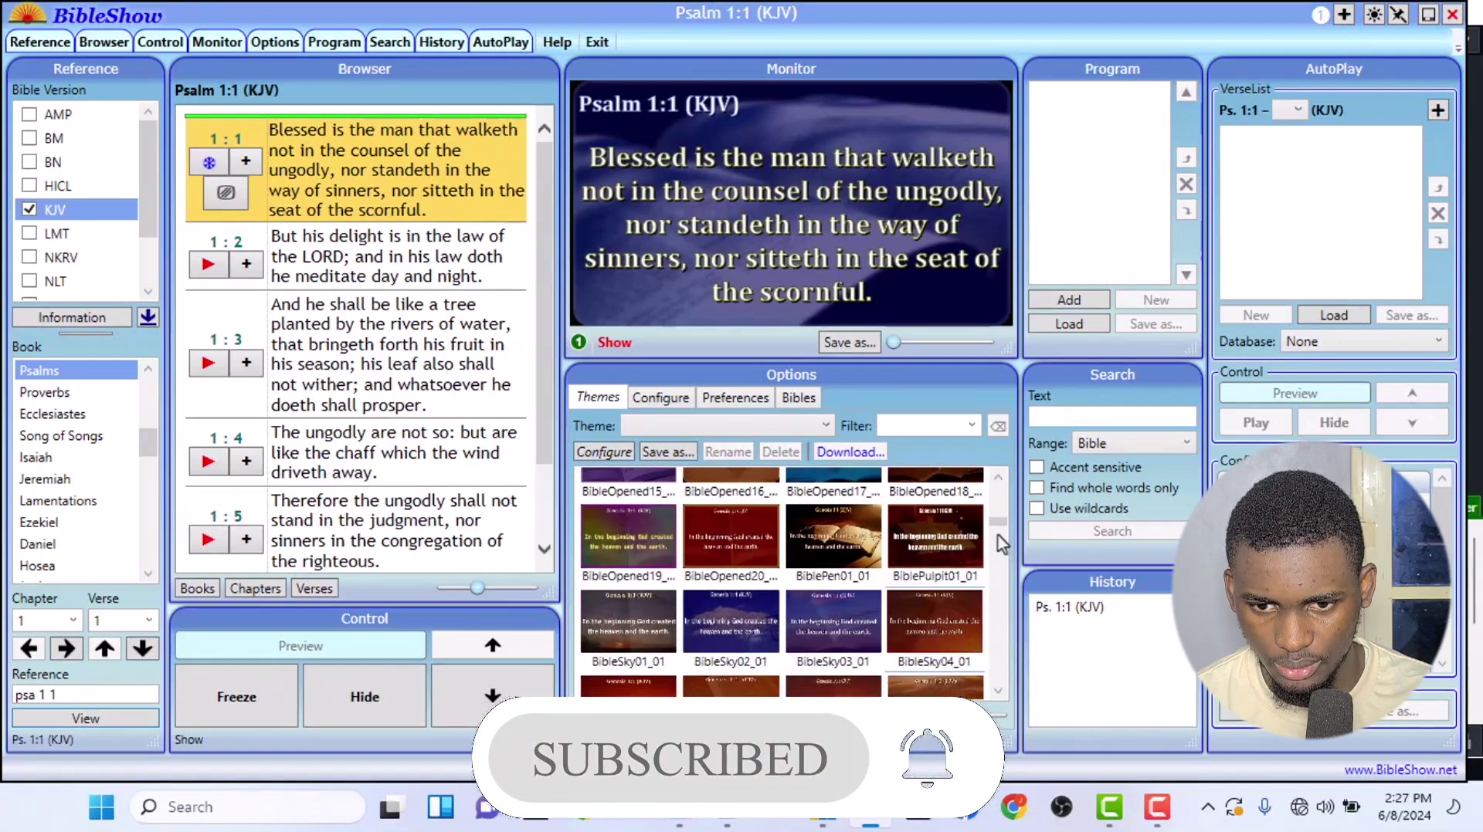
{"action": "left_click_drag", "start_coordinate": [996, 533], "coordinate": [1000, 596]}
{"action": "scroll", "coordinate": [739, 601], "scroll_direction": "down", "scroll_amount": 2}
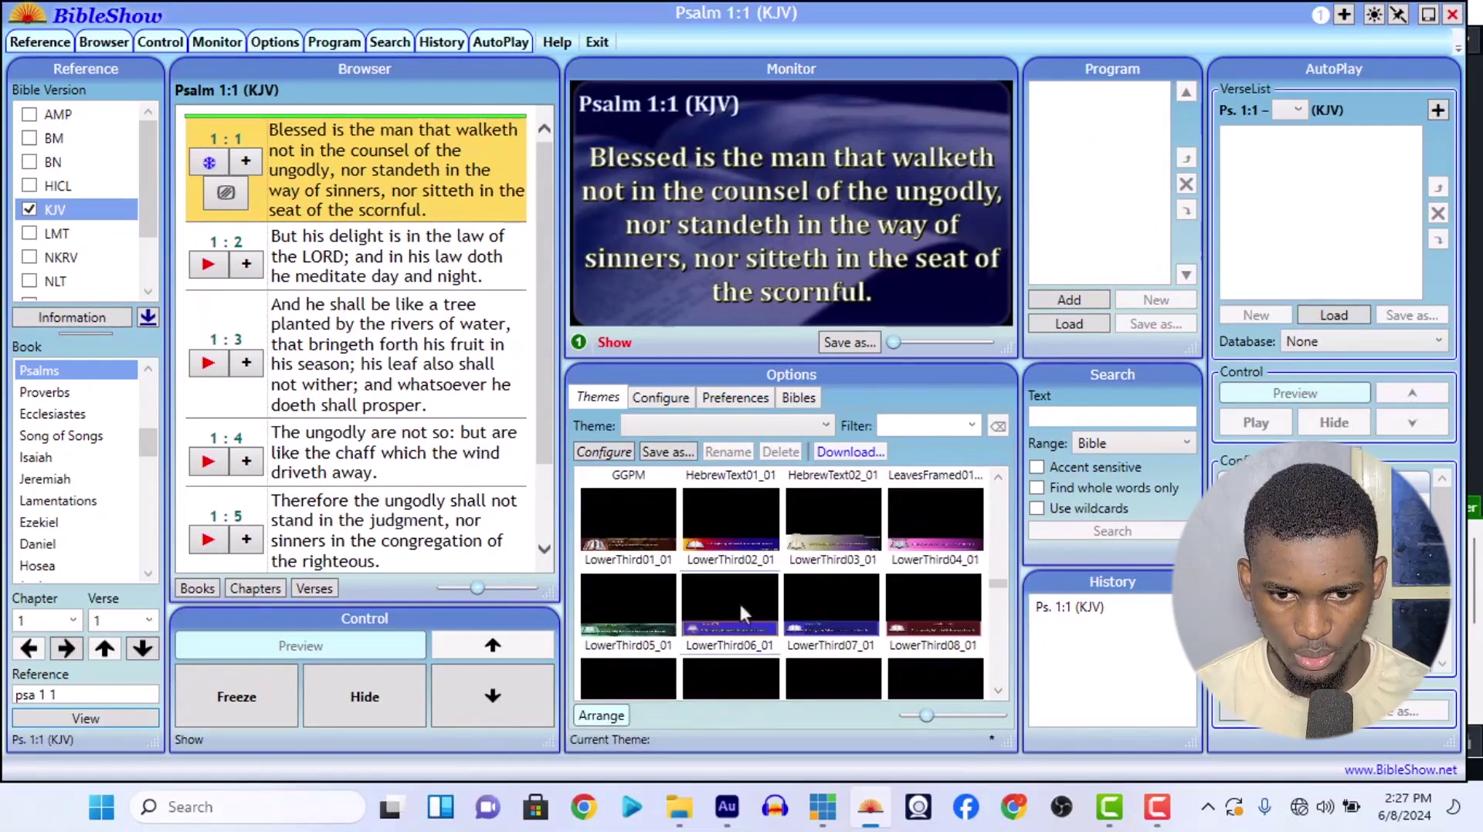
Step: Apply LowerThird07_01 without saving the previous theme and return to vMix
{"action": "double_click", "coordinate": [692, 585]}
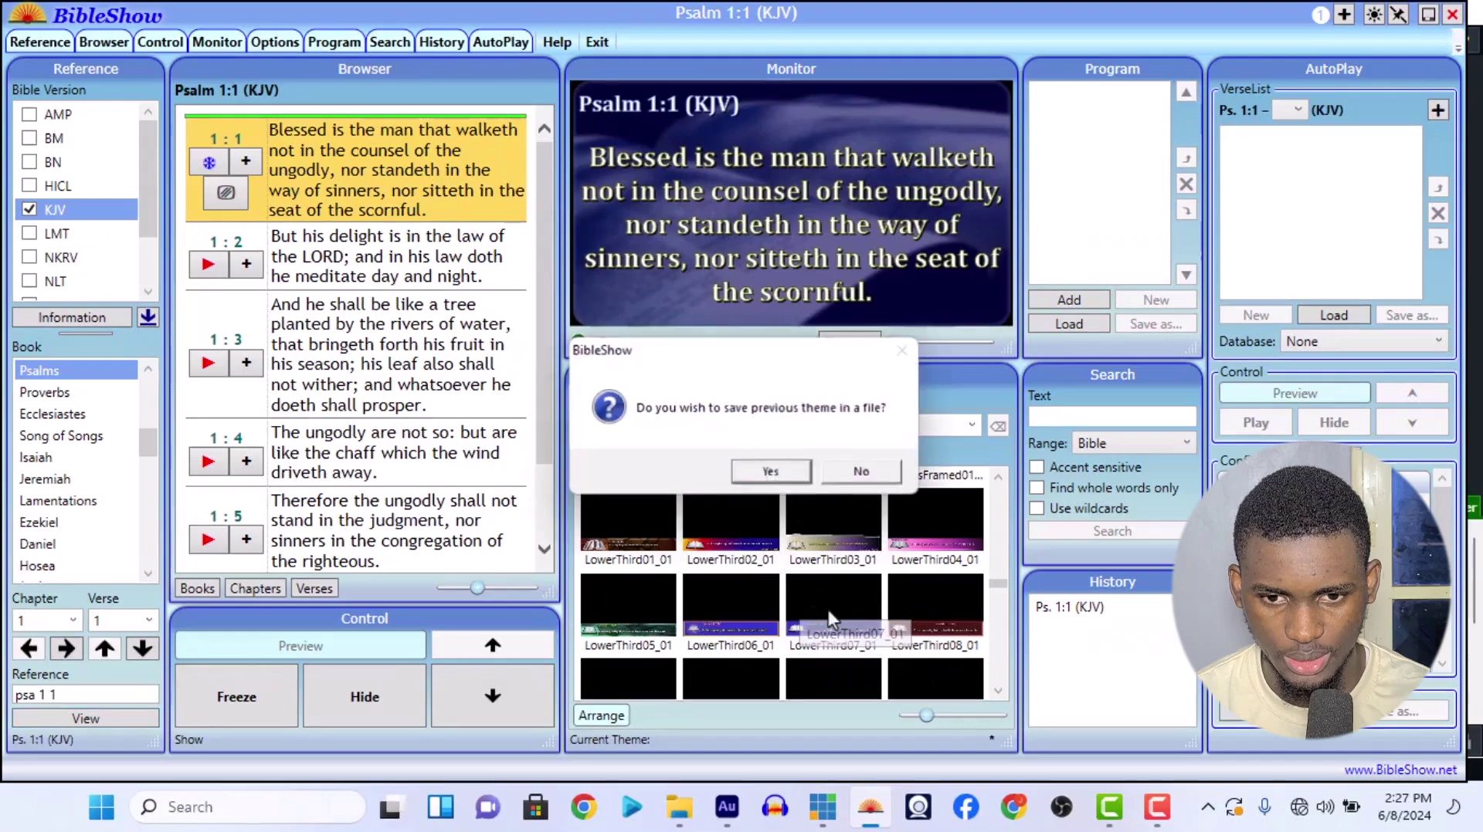
{"action": "left_click", "coordinate": [826, 474]}
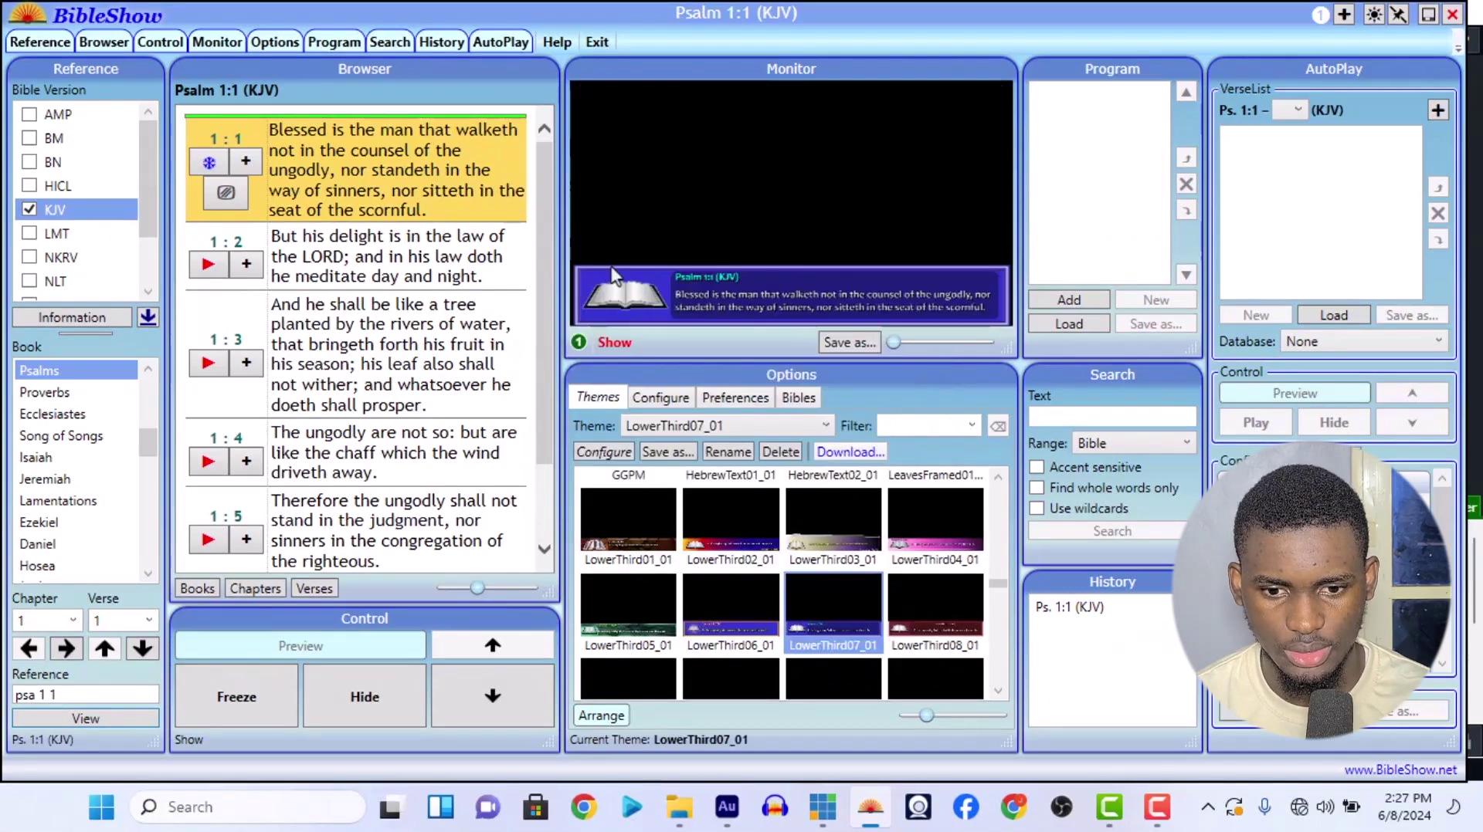
{"action": "left_click", "coordinate": [823, 807]}
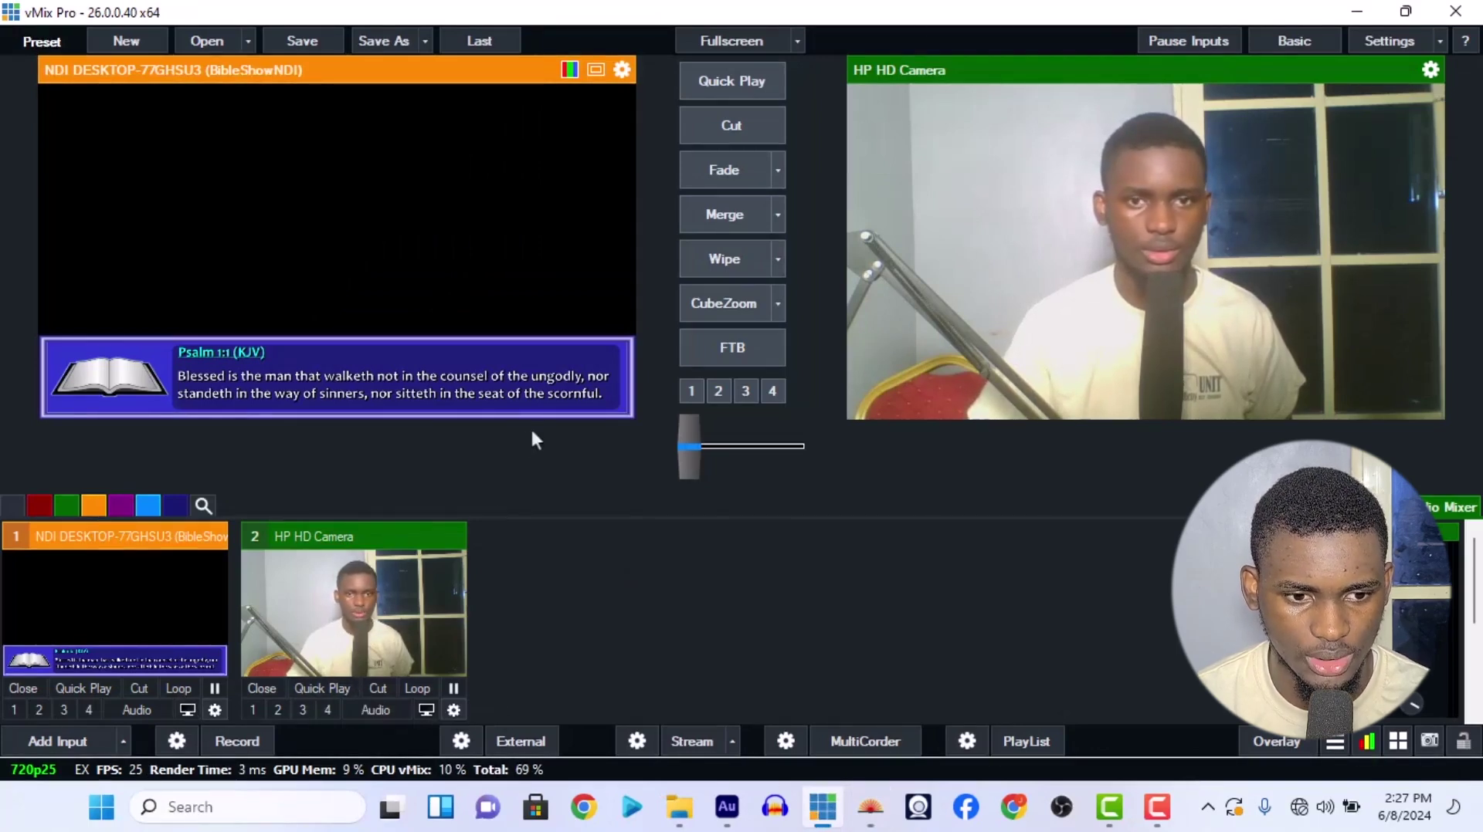
Step: Test the Psalm 1:1 lower-third as Overlay 1 on the camera, remove it, and return to BibleShow
{"action": "left_click", "coordinate": [21, 716]}
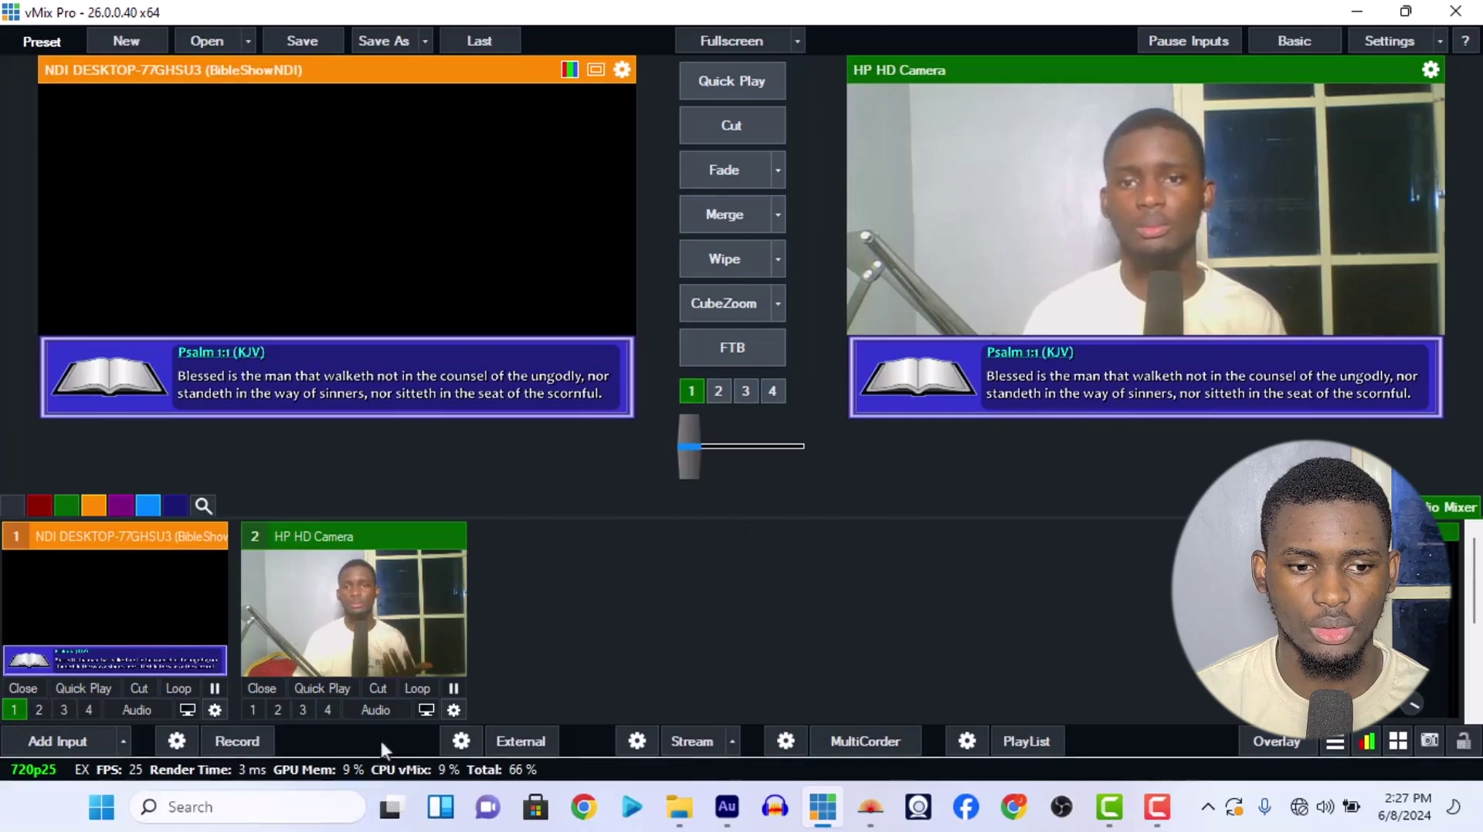
{"action": "left_click", "coordinate": [13, 711]}
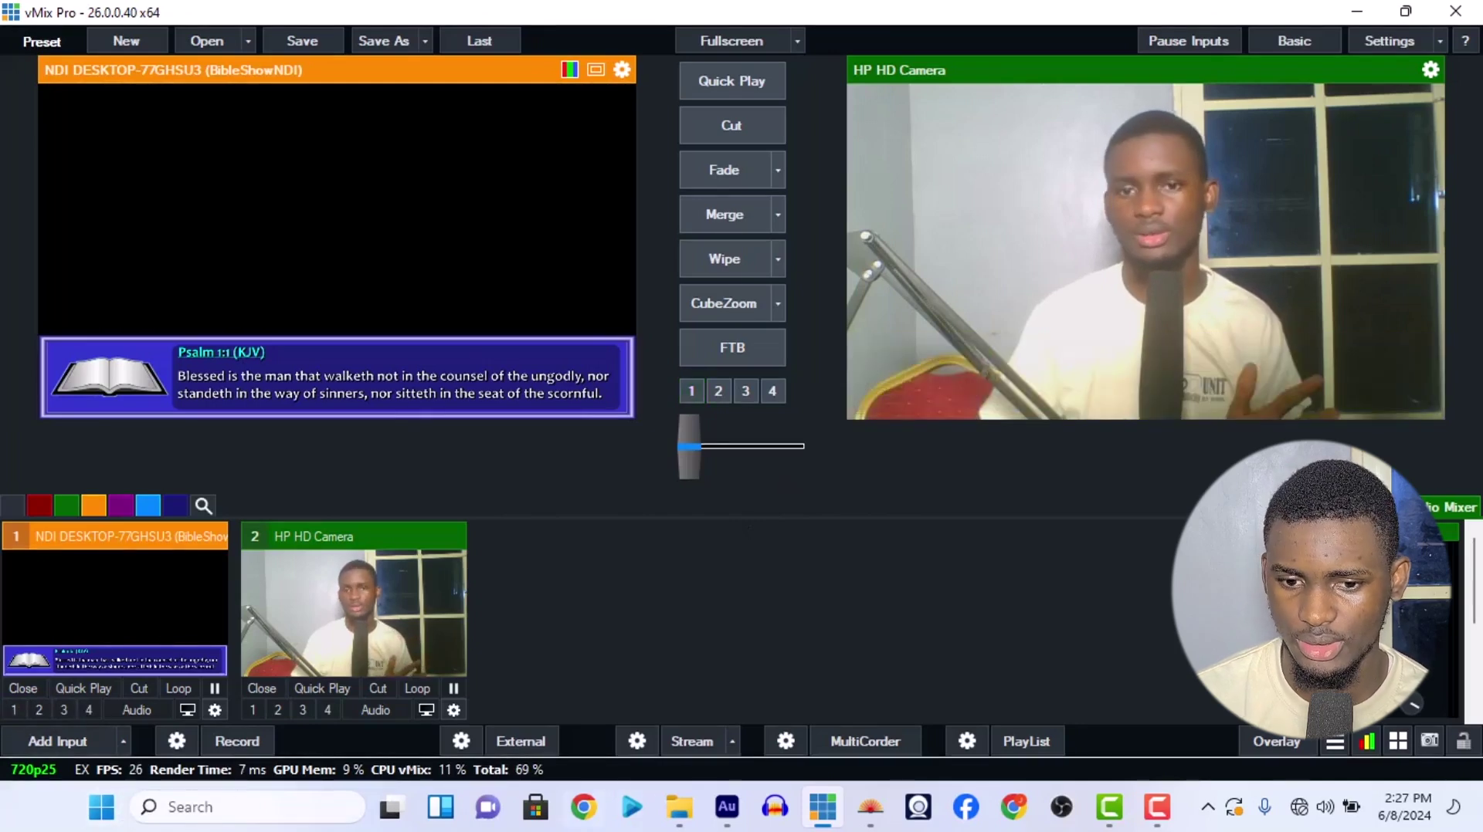
{"action": "left_click", "coordinate": [871, 808]}
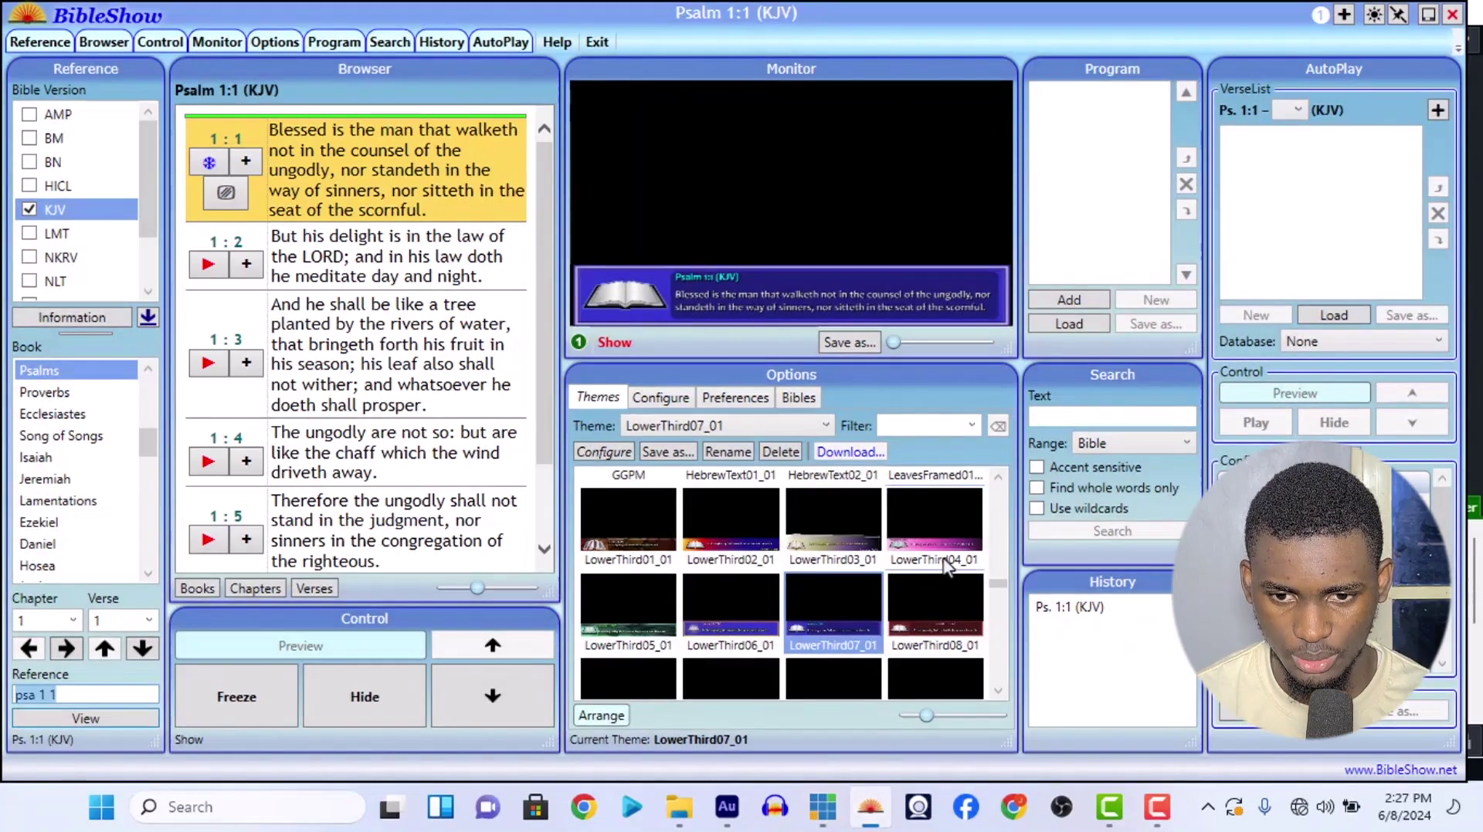
Step: Make ColorGreen01_01 the verse theme and bring up the Display 1 configuration
{"action": "scroll", "coordinate": [946, 556], "scroll_direction": "up", "scroll_amount": 5}
{"action": "scroll", "coordinate": [996, 509], "scroll_direction": "up", "scroll_amount": 4}
{"action": "scroll", "coordinate": [996, 568], "scroll_direction": "down", "scroll_amount": 2}
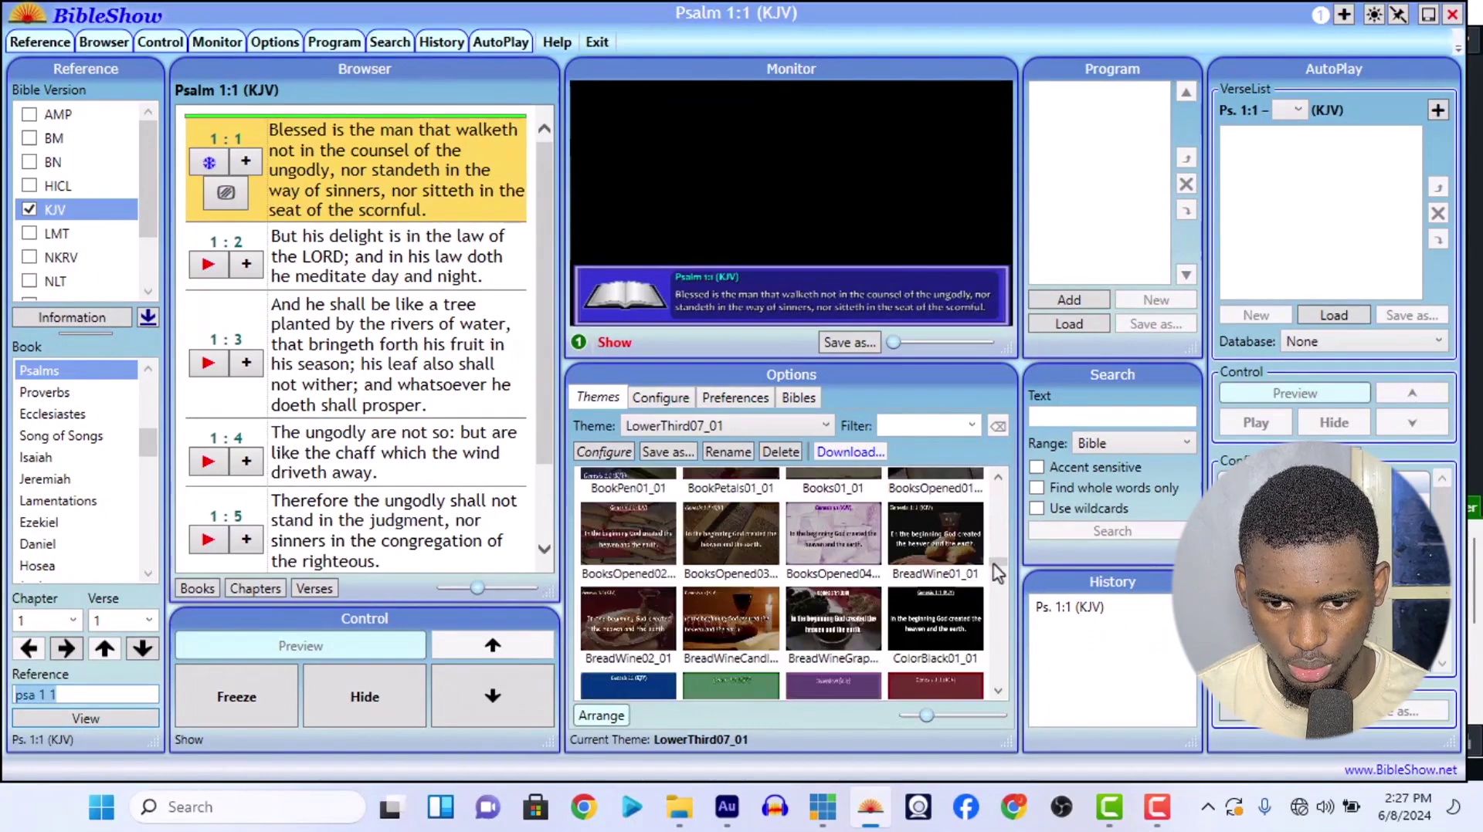
{"action": "scroll", "coordinate": [1001, 579], "scroll_direction": "down", "scroll_amount": 3}
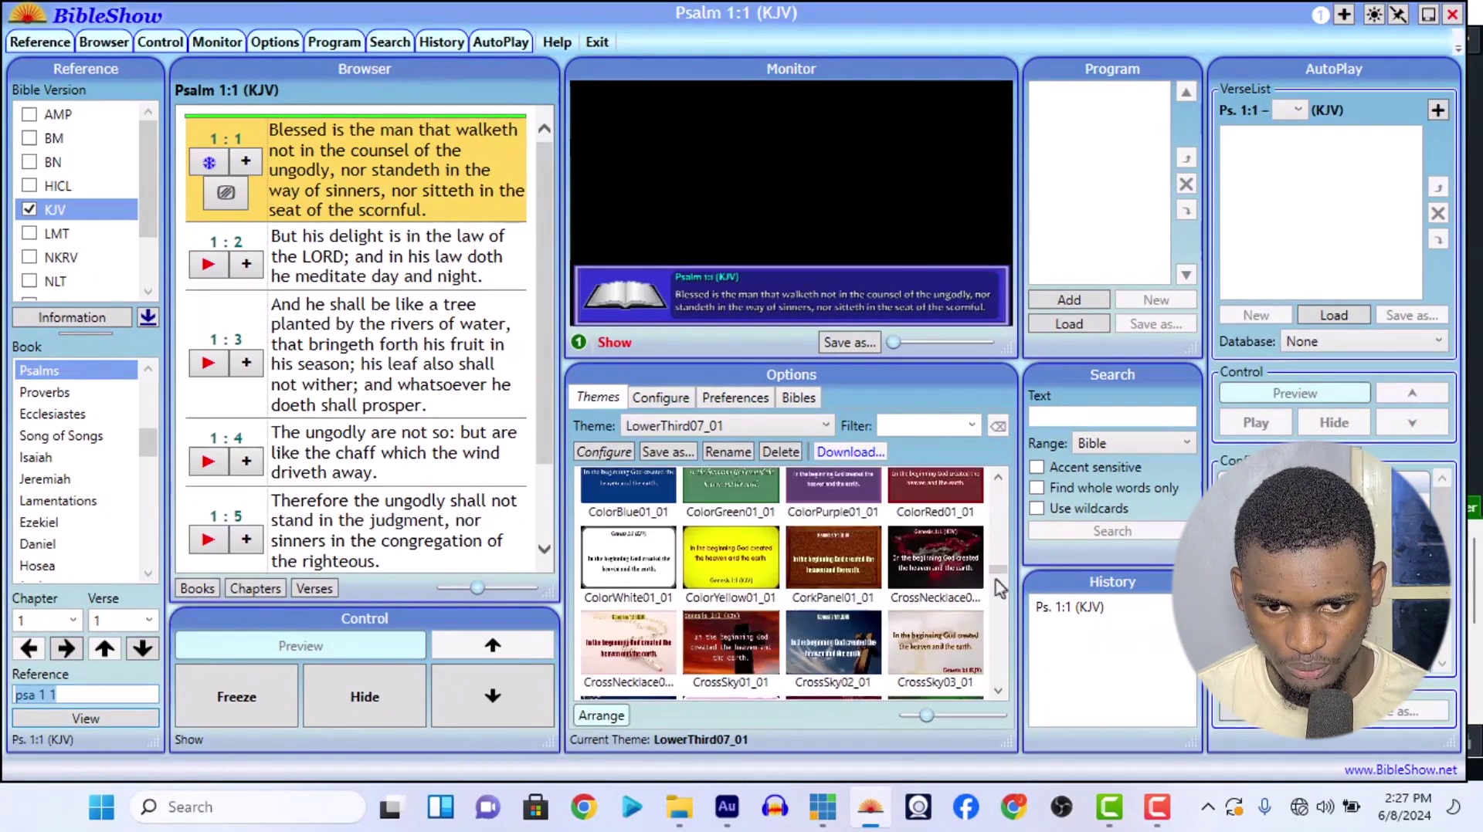
{"action": "left_click", "coordinate": [726, 502]}
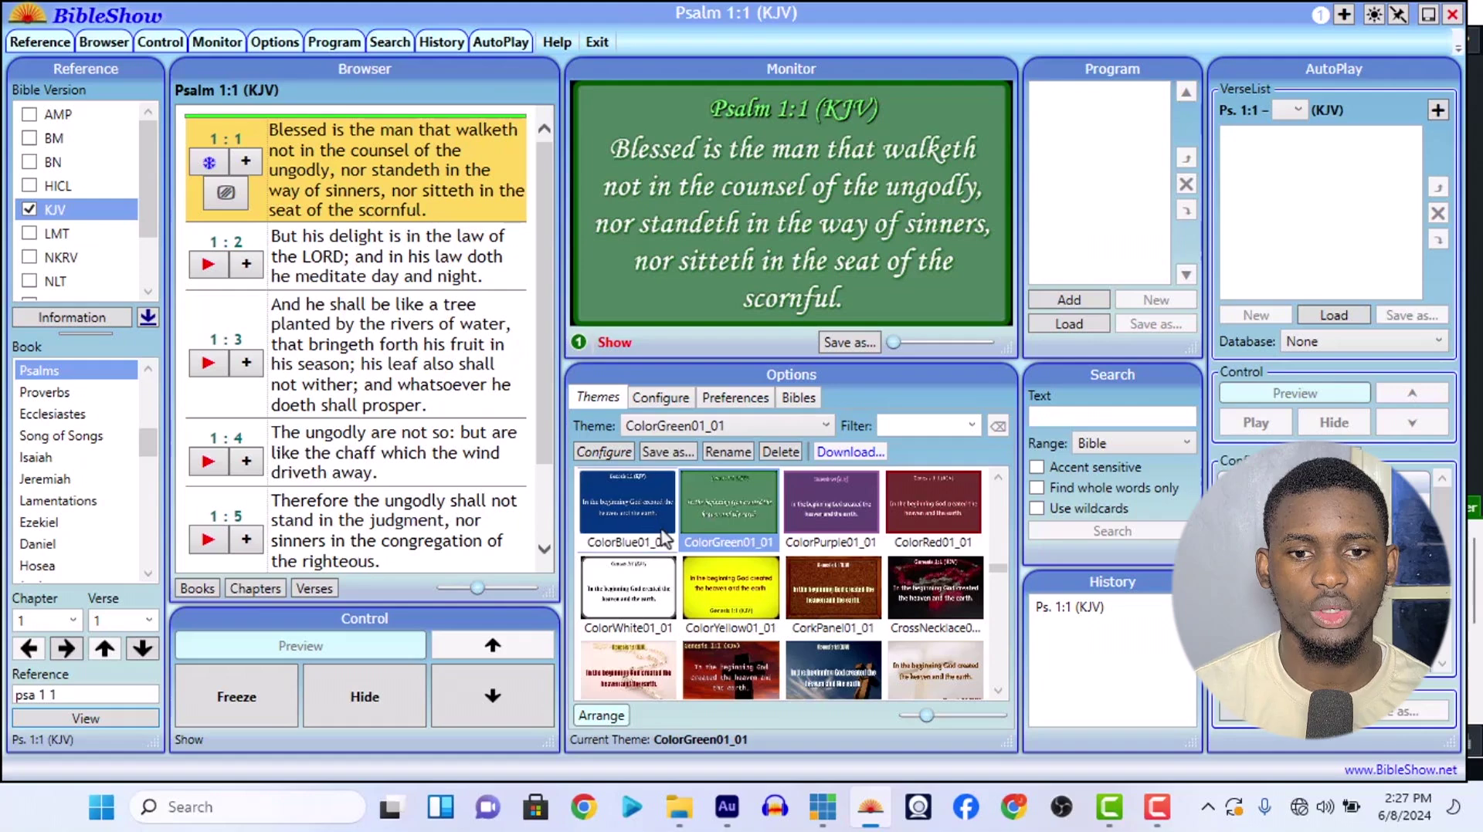
{"action": "left_click", "coordinate": [660, 398]}
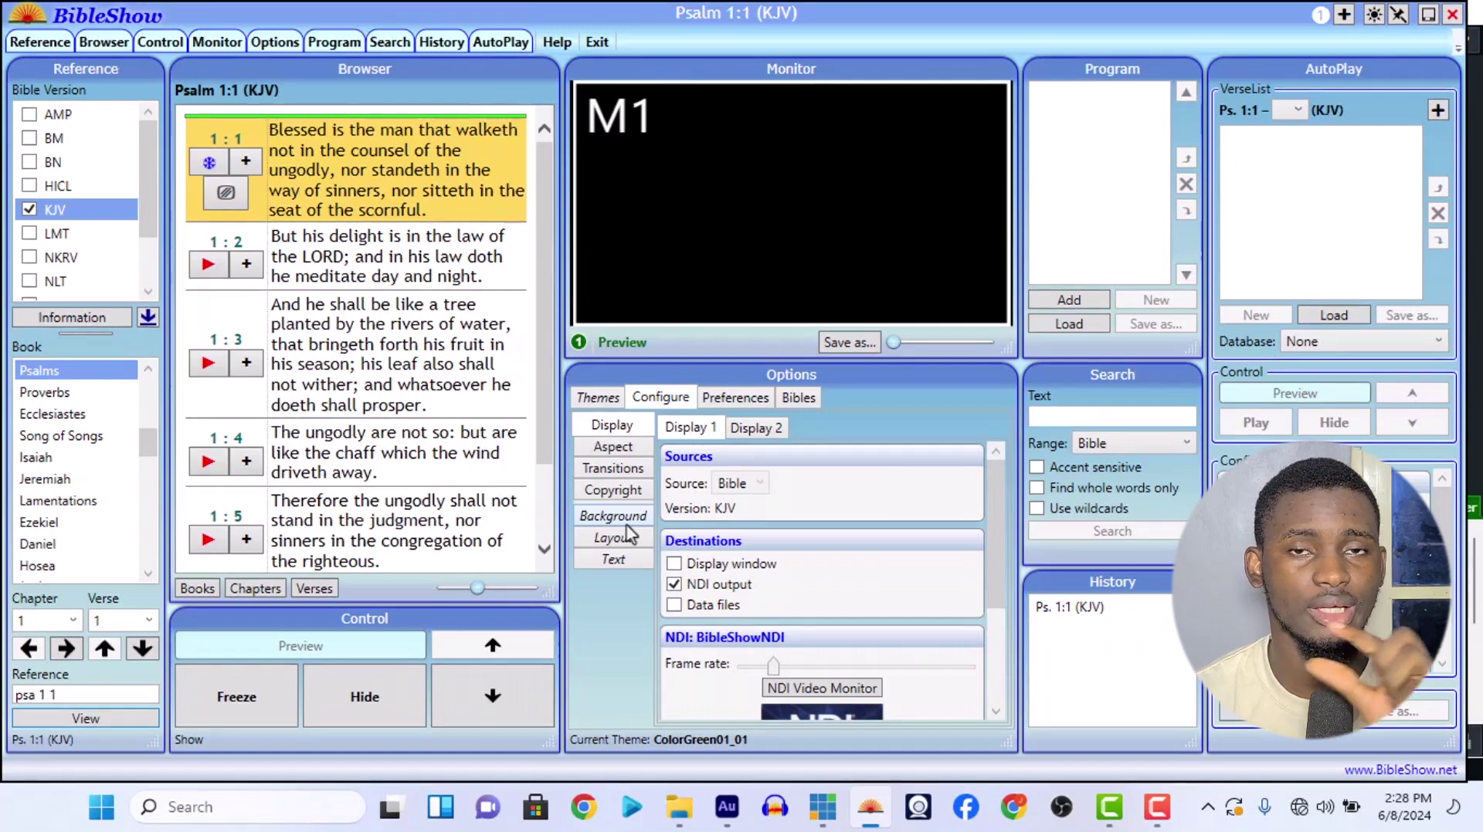
Step: Open the ColorGreen01_01 background settings and view the background colour picker without changing it
{"action": "left_click", "coordinate": [593, 398]}
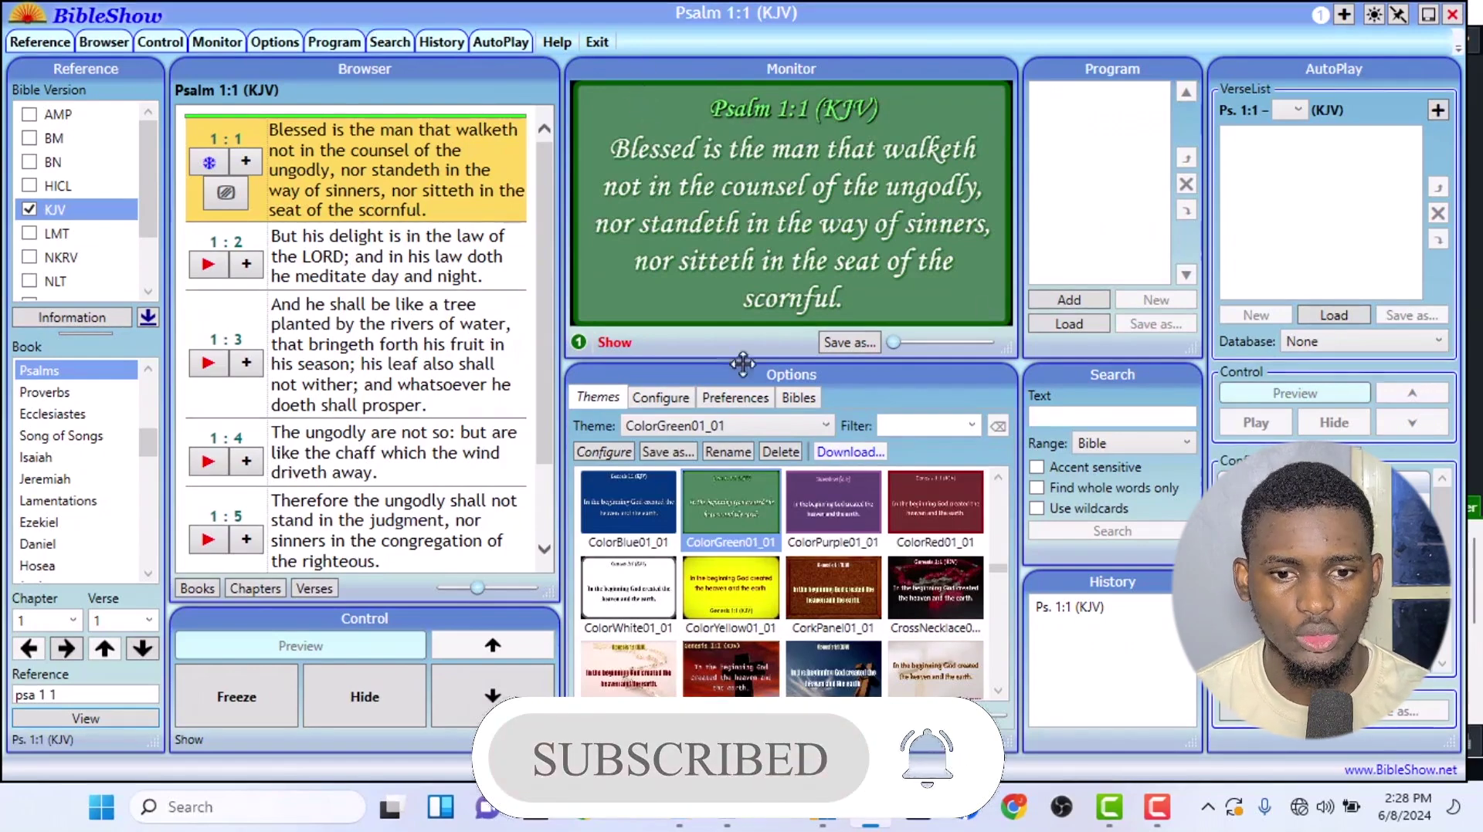
{"action": "left_click", "coordinate": [663, 397]}
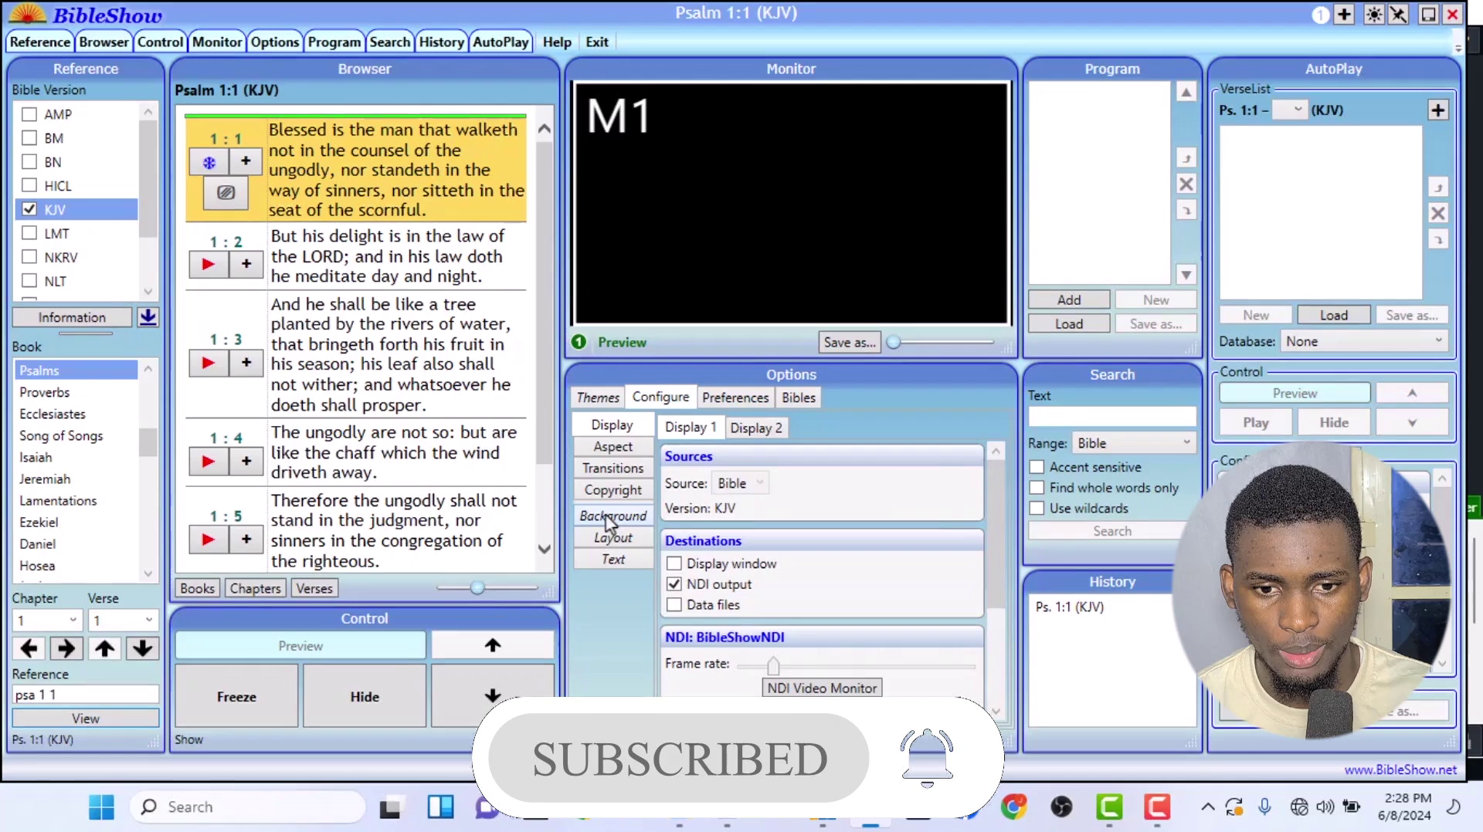
{"action": "left_click", "coordinate": [610, 516]}
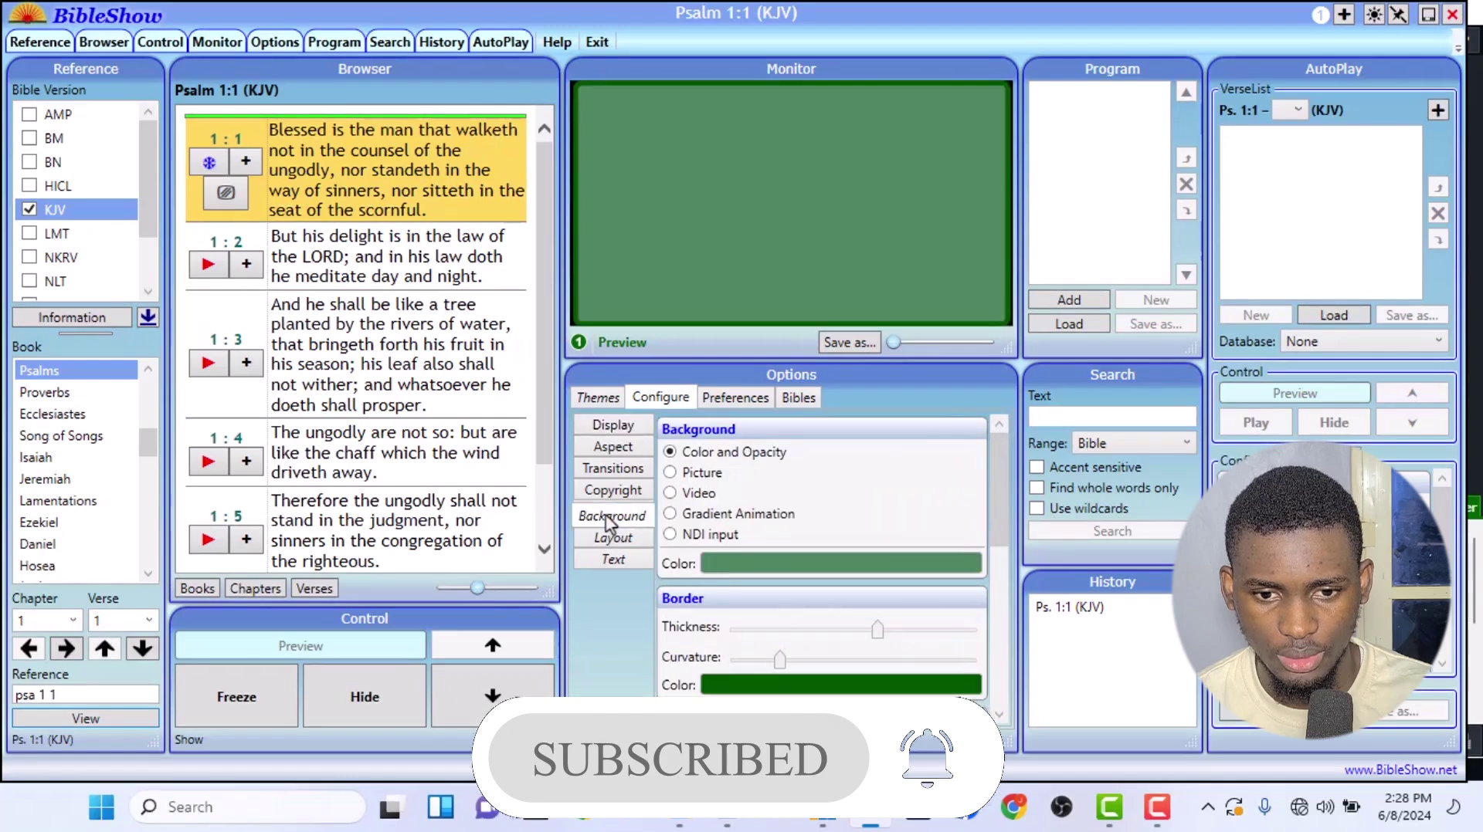
{"action": "left_click", "coordinate": [743, 578]}
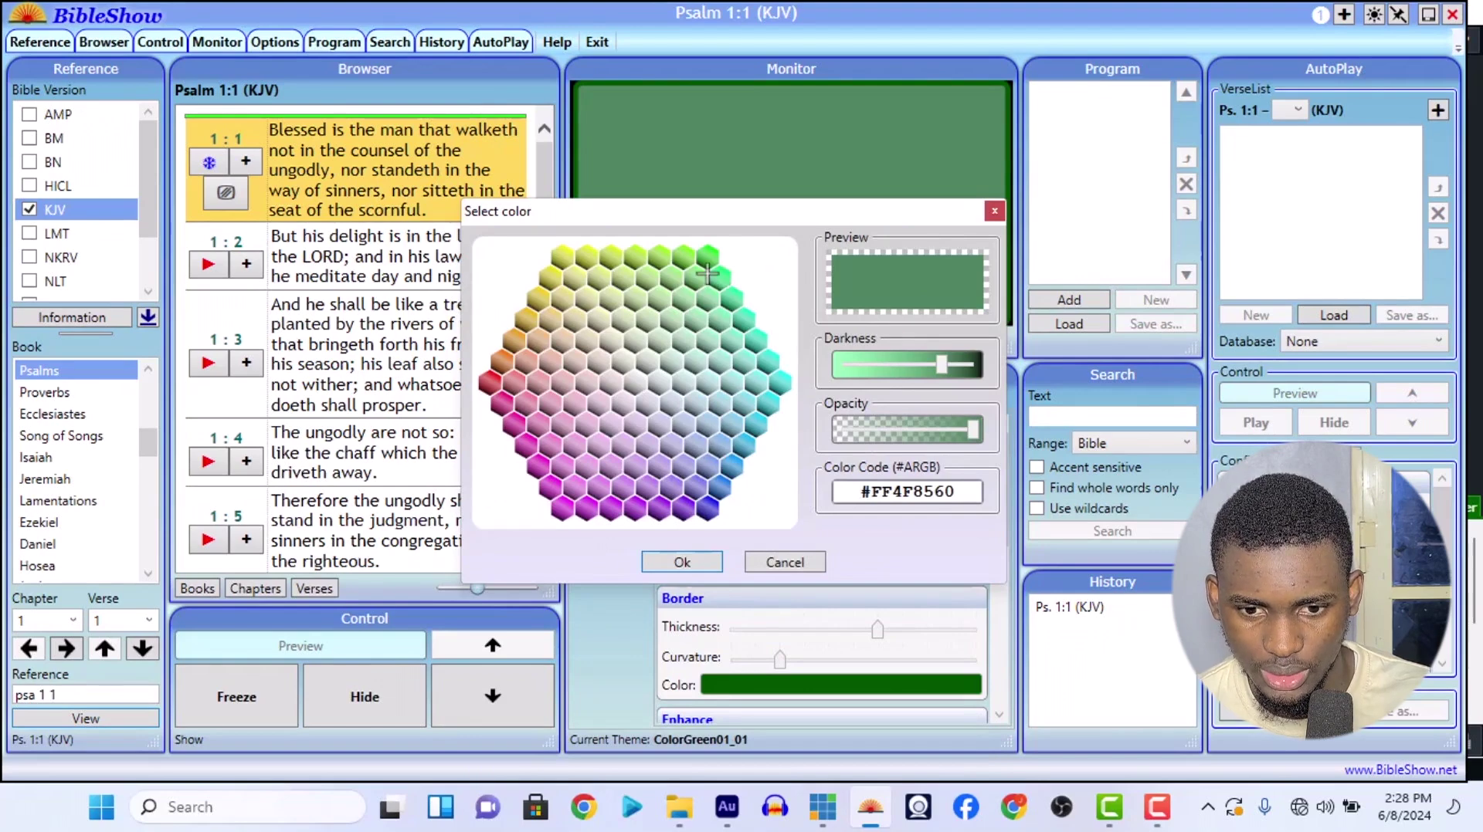
{"action": "left_click", "coordinate": [795, 568]}
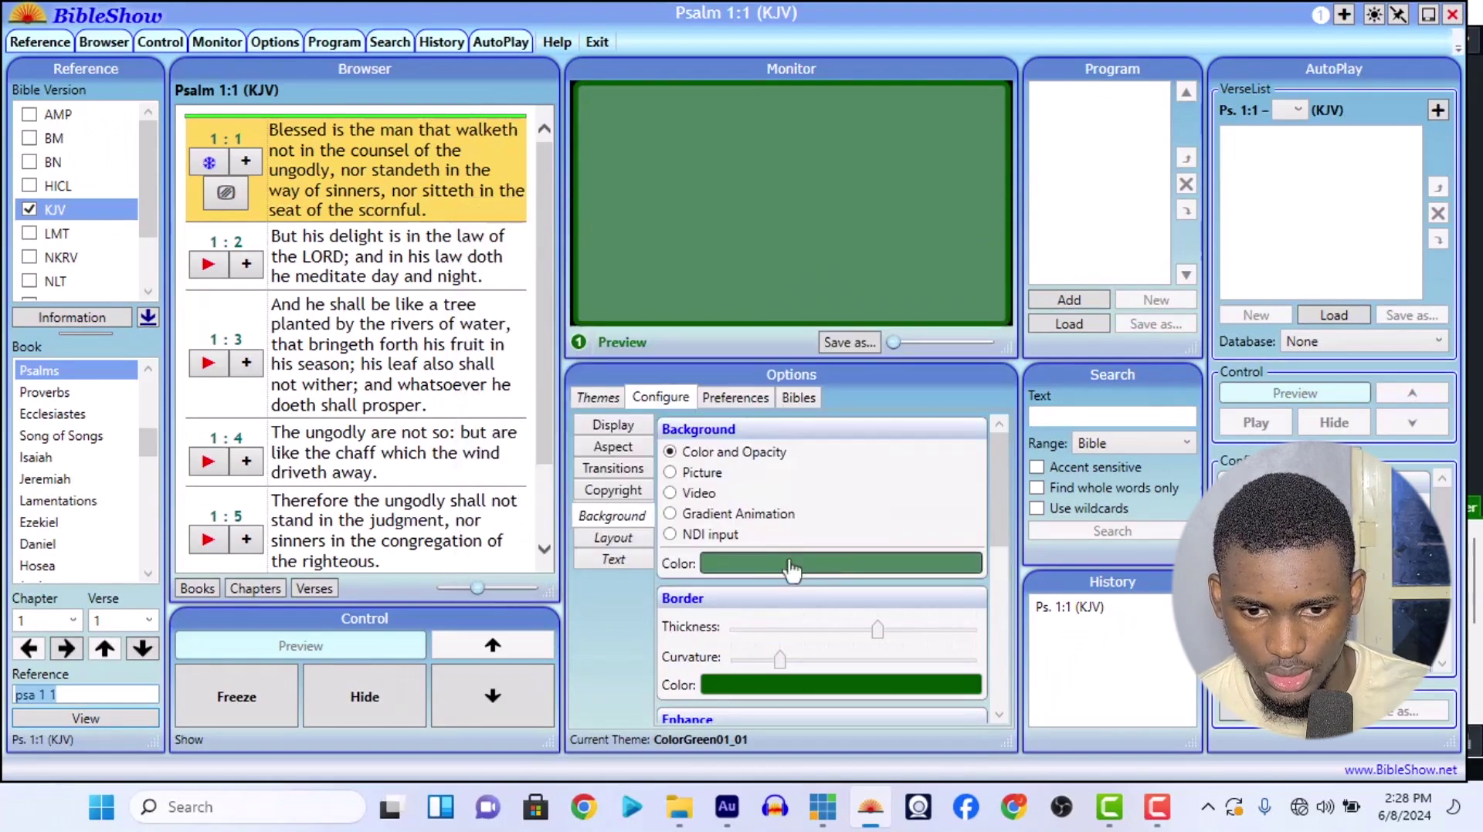
Step: Set the theme's border colour to bright green and copy its colour code
{"action": "left_click", "coordinate": [750, 687]}
{"action": "left_click_drag", "start_coordinate": [961, 366], "coordinate": [823, 390]}
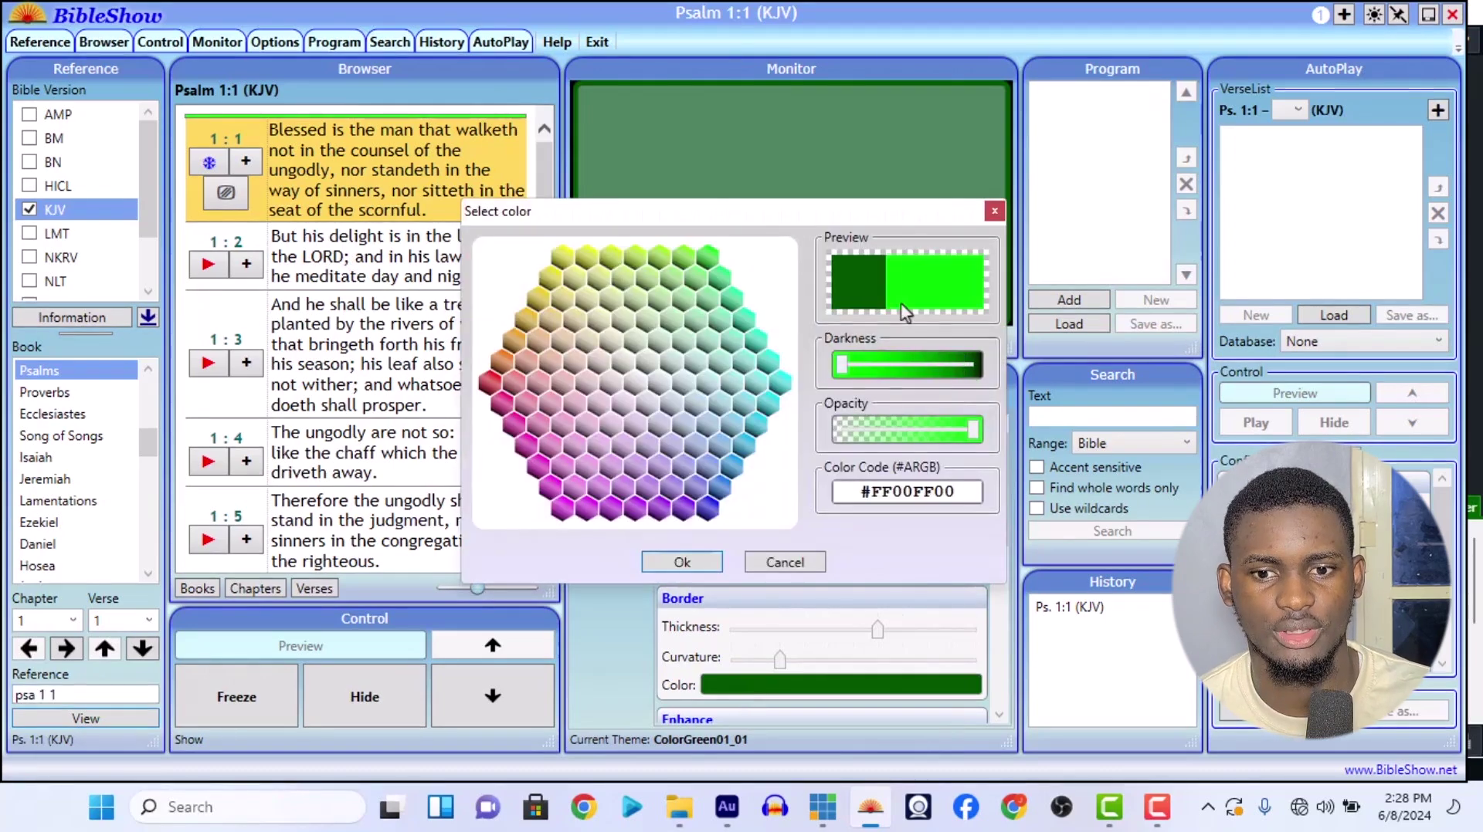
{"action": "left_click_drag", "start_coordinate": [959, 488], "coordinate": [816, 535]}
{"action": "key", "text": "ctrl+c"}
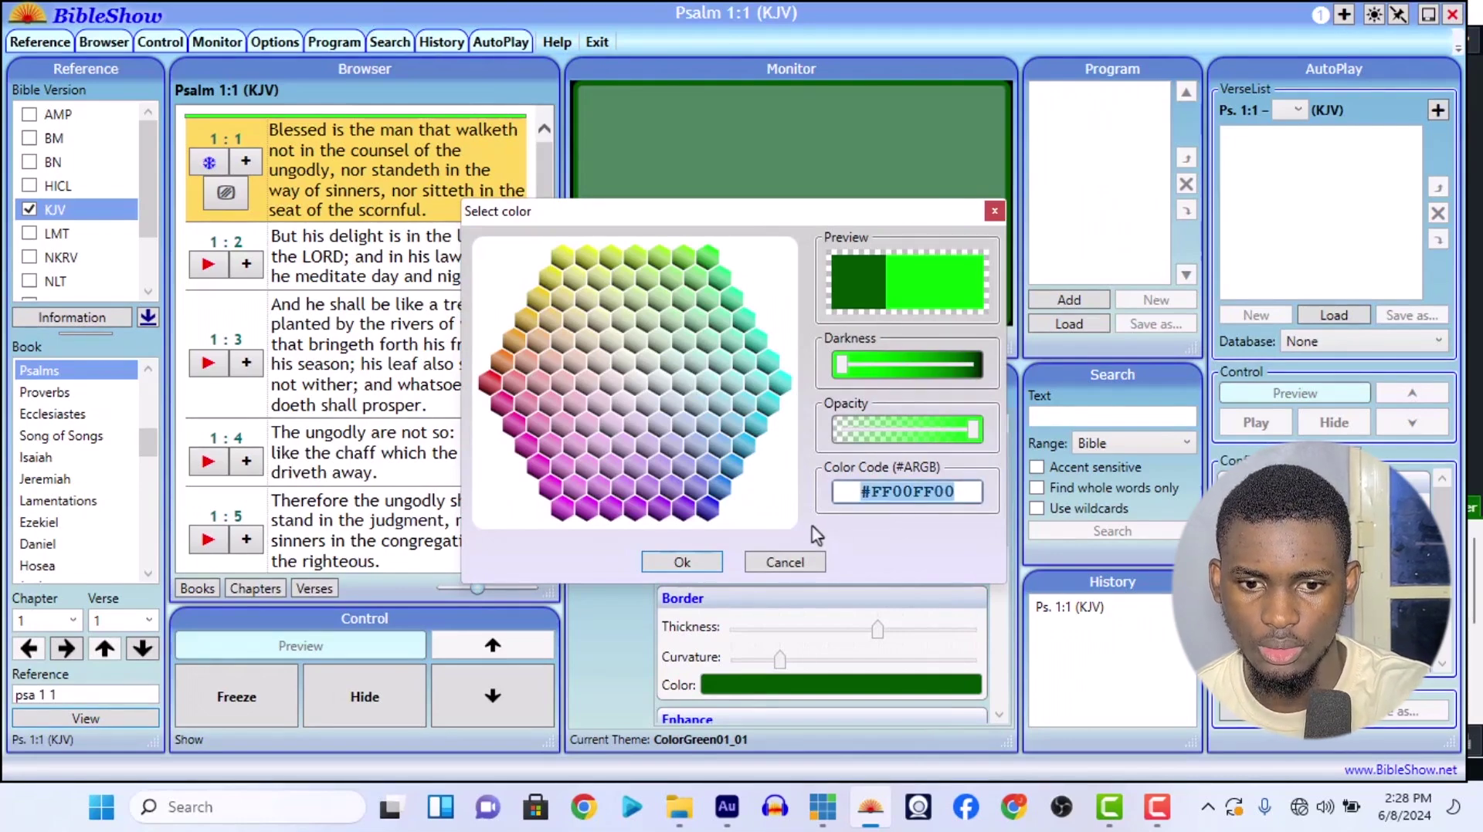
{"action": "left_click", "coordinate": [655, 563]}
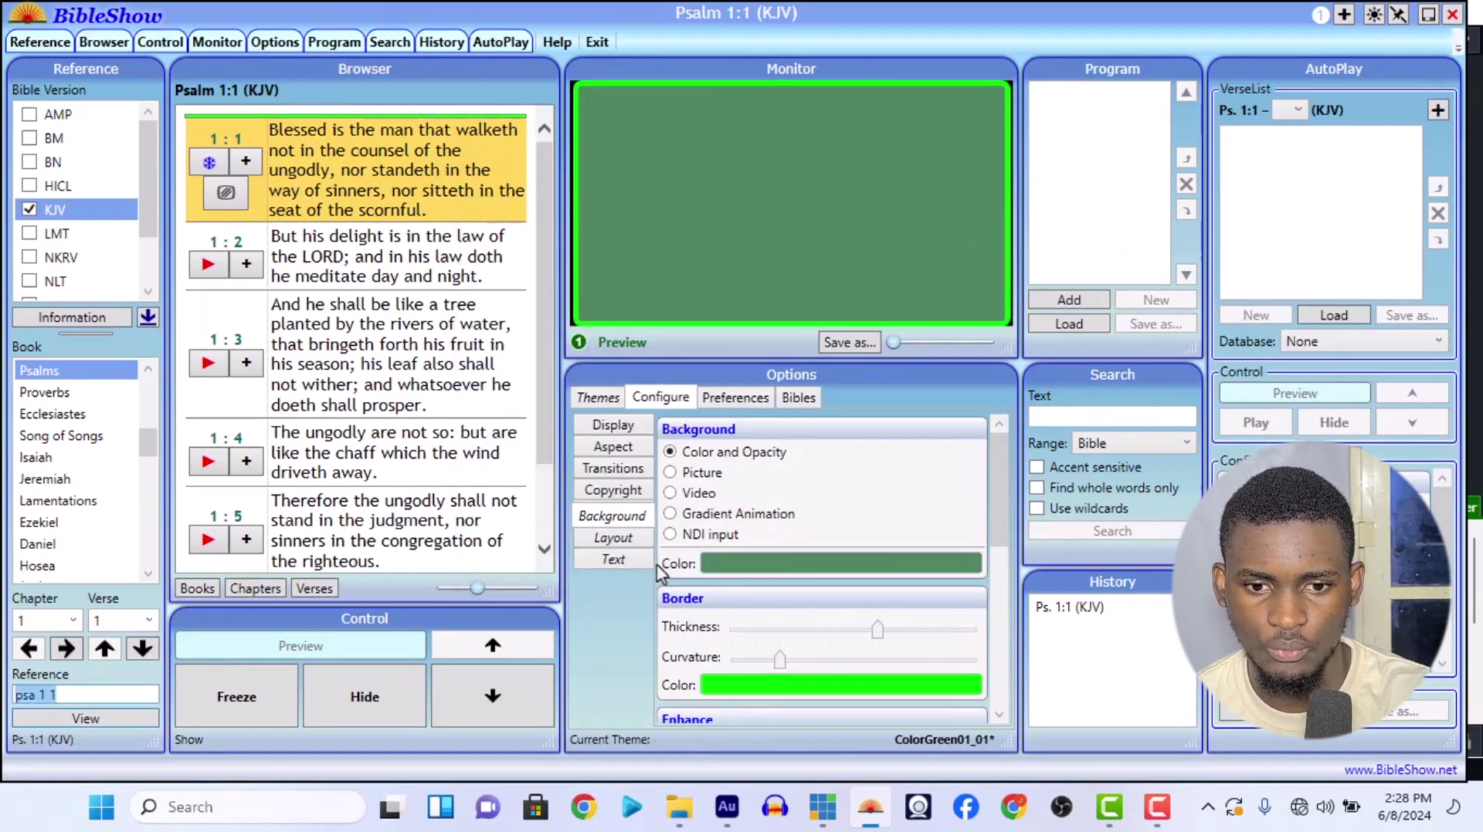
Step: Paste the bright green code as the background colour (#FF00FF00) and reopen the theme configuration
{"action": "left_click", "coordinate": [732, 568]}
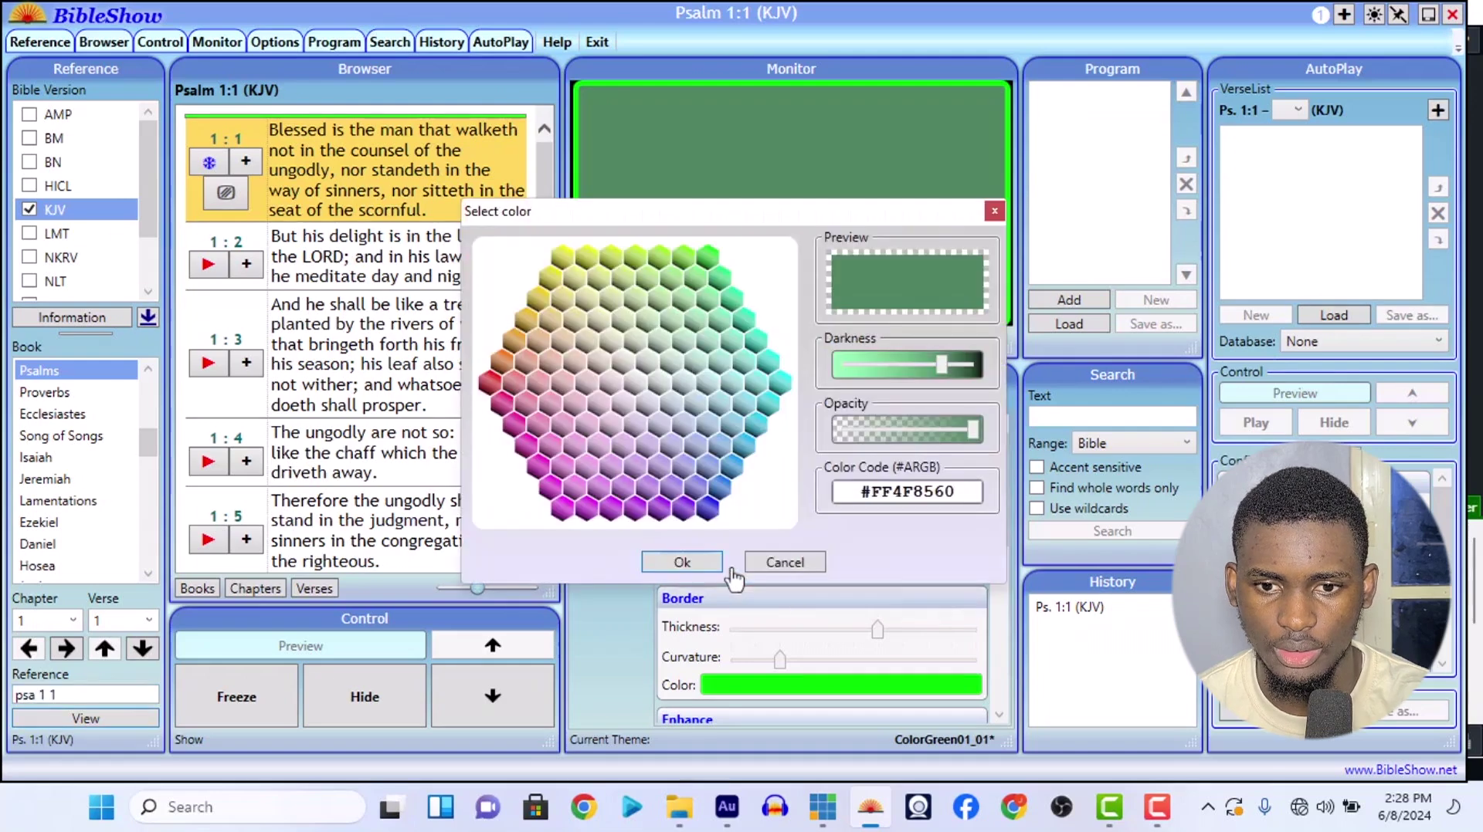
{"action": "double_click", "coordinate": [956, 497]}
{"action": "key", "text": "ctrl+v"}
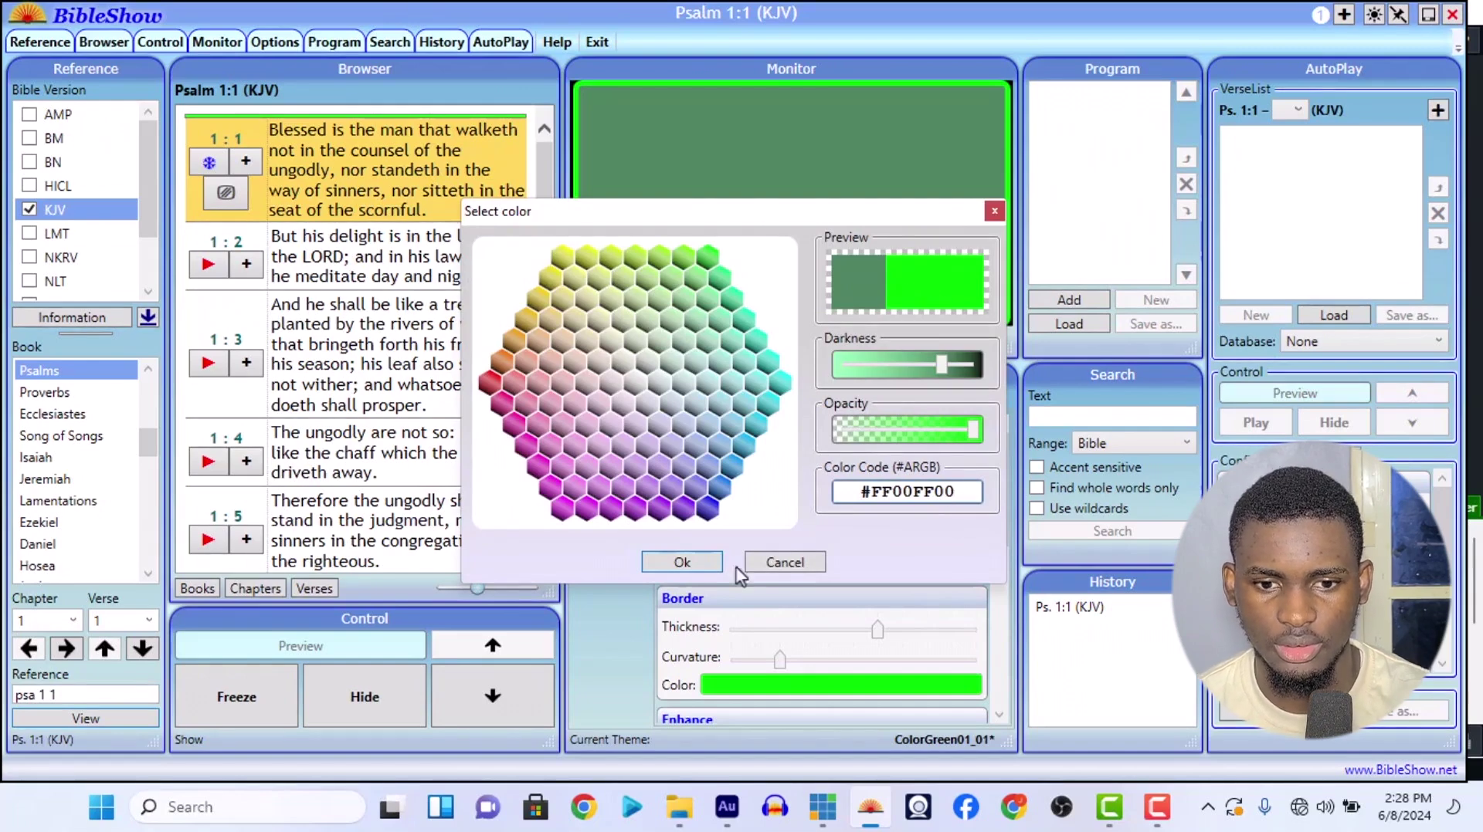
{"action": "left_click", "coordinate": [682, 563]}
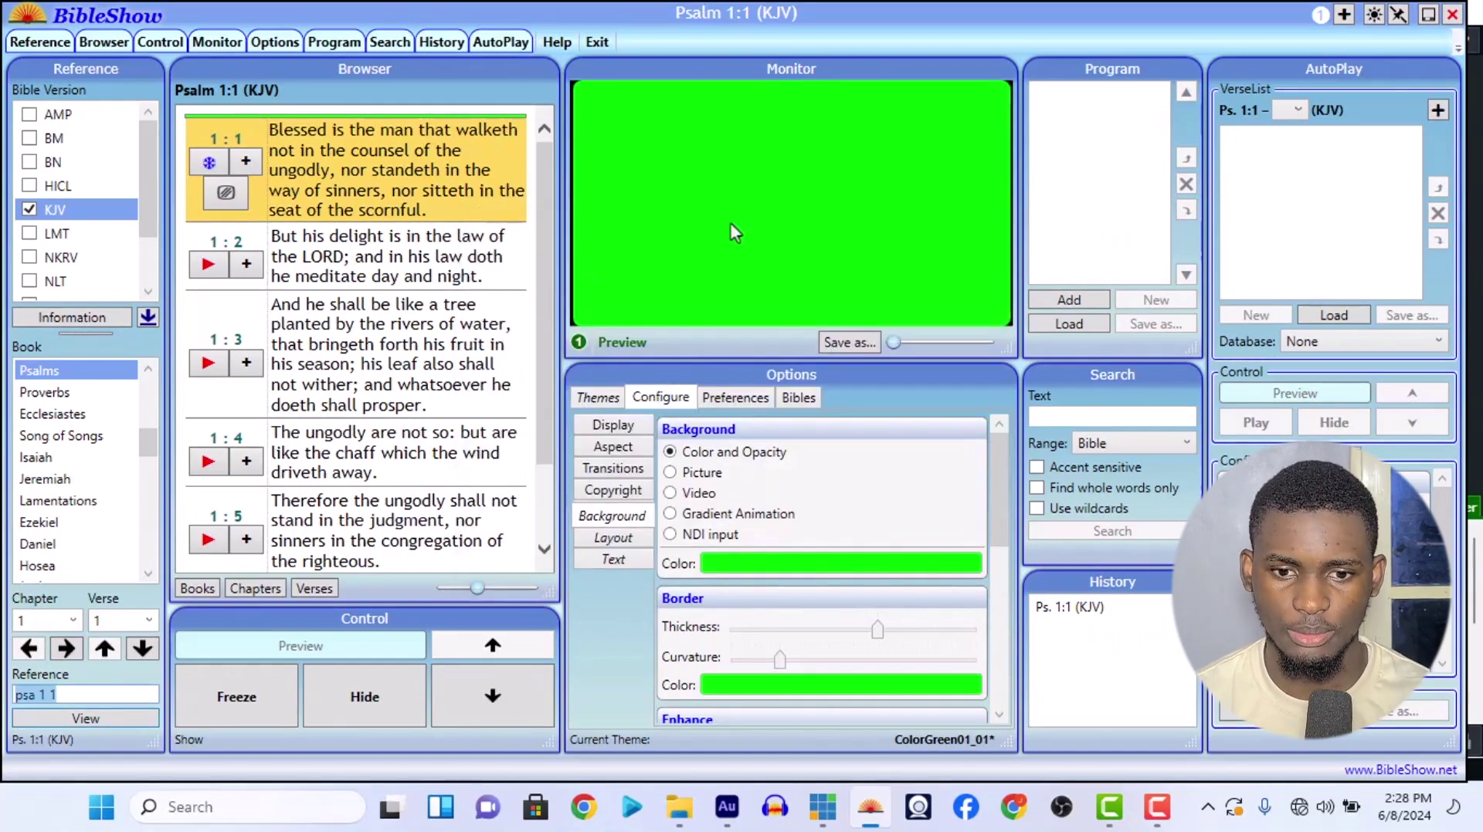
{"action": "left_click", "coordinate": [598, 398]}
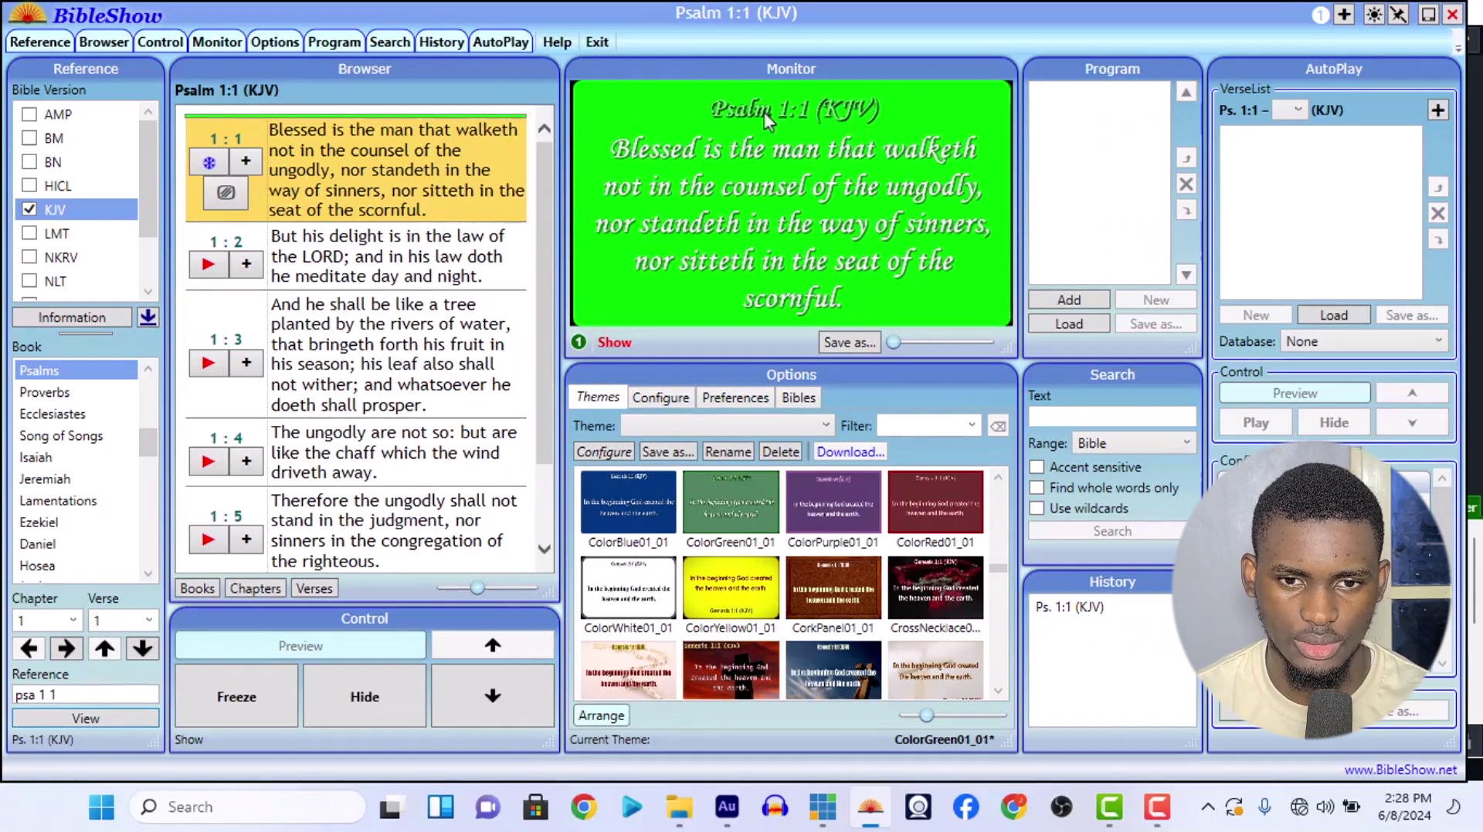
{"action": "left_click", "coordinate": [662, 399]}
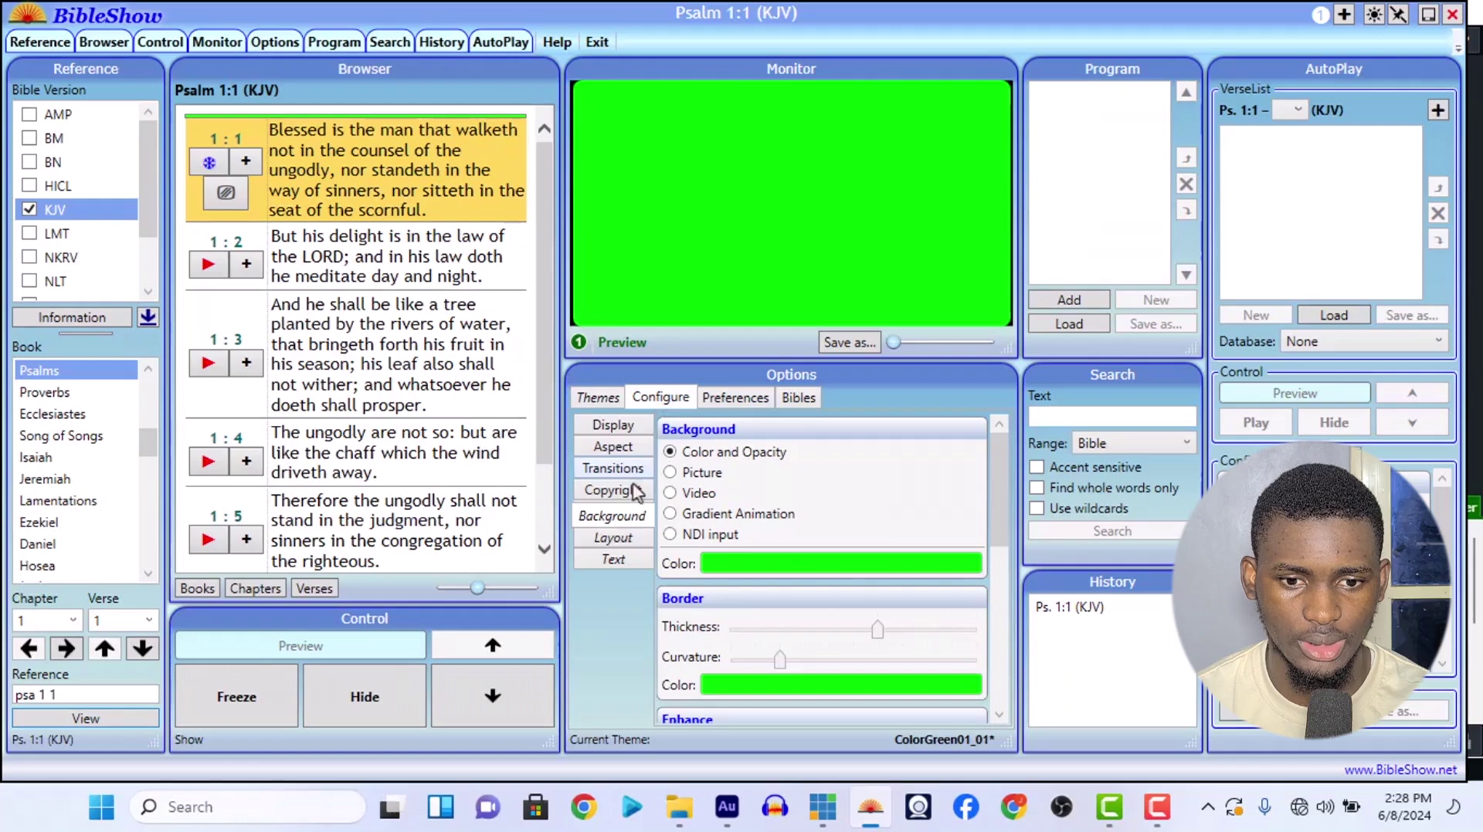
Step: Change the verse text's shadow colour from green to dark blue (#CE00007B)
{"action": "left_click", "coordinate": [626, 560]}
{"action": "scroll", "coordinate": [741, 591], "scroll_direction": "down", "scroll_amount": 5}
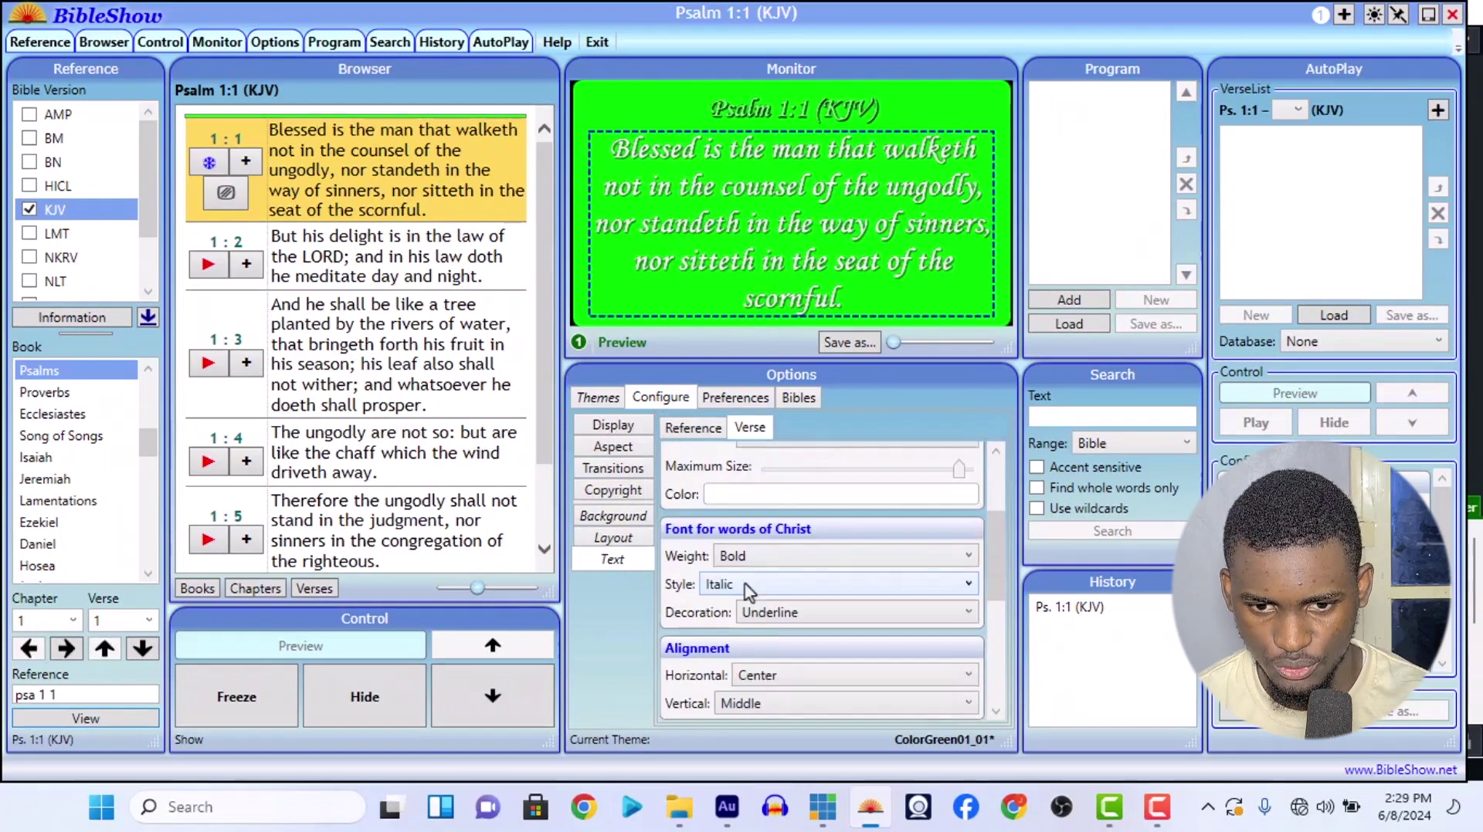
{"action": "scroll", "coordinate": [745, 597], "scroll_direction": "down", "scroll_amount": 3}
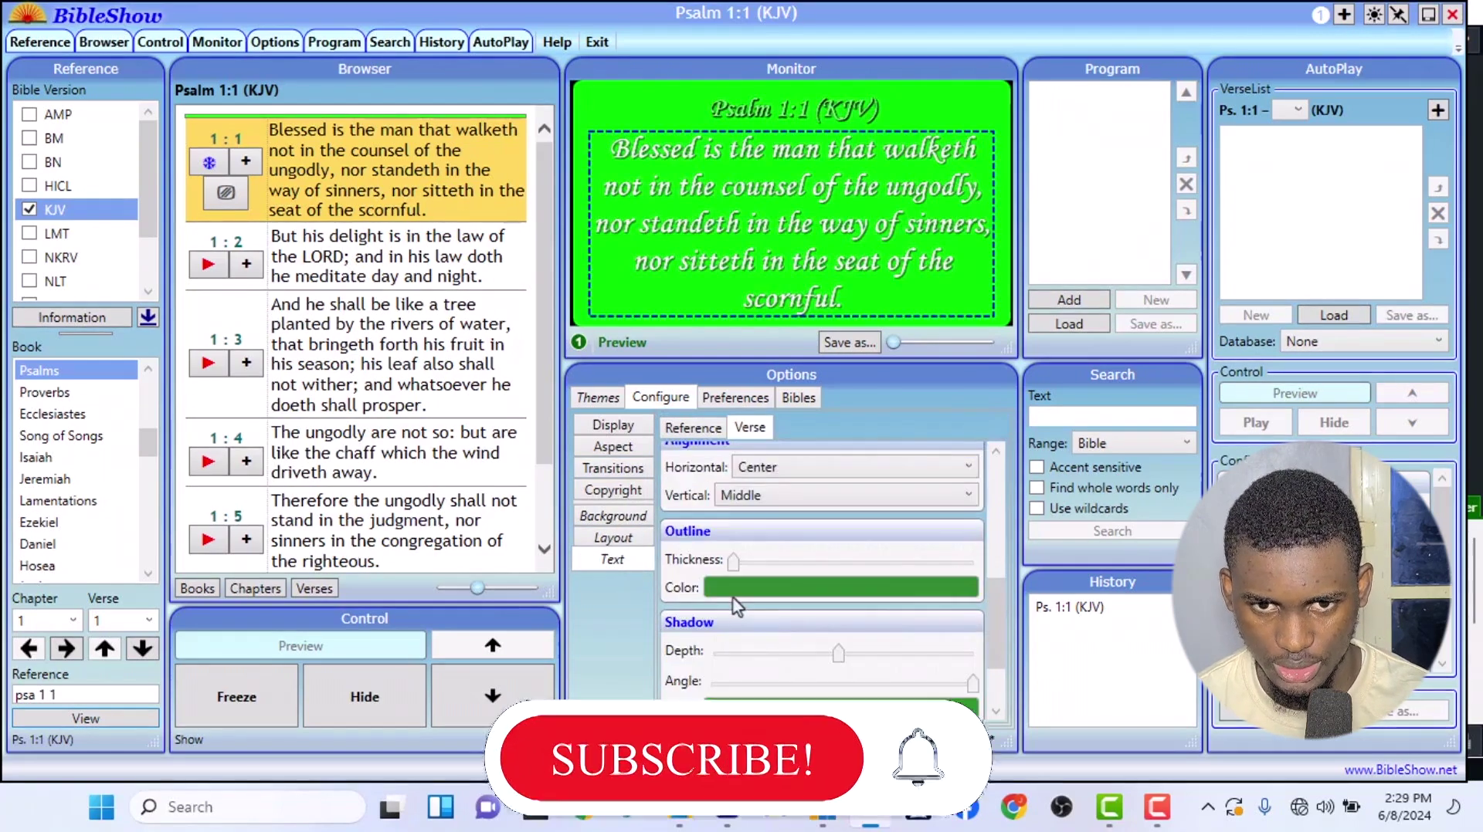
{"action": "scroll", "coordinate": [730, 610], "scroll_direction": "up", "scroll_amount": 1}
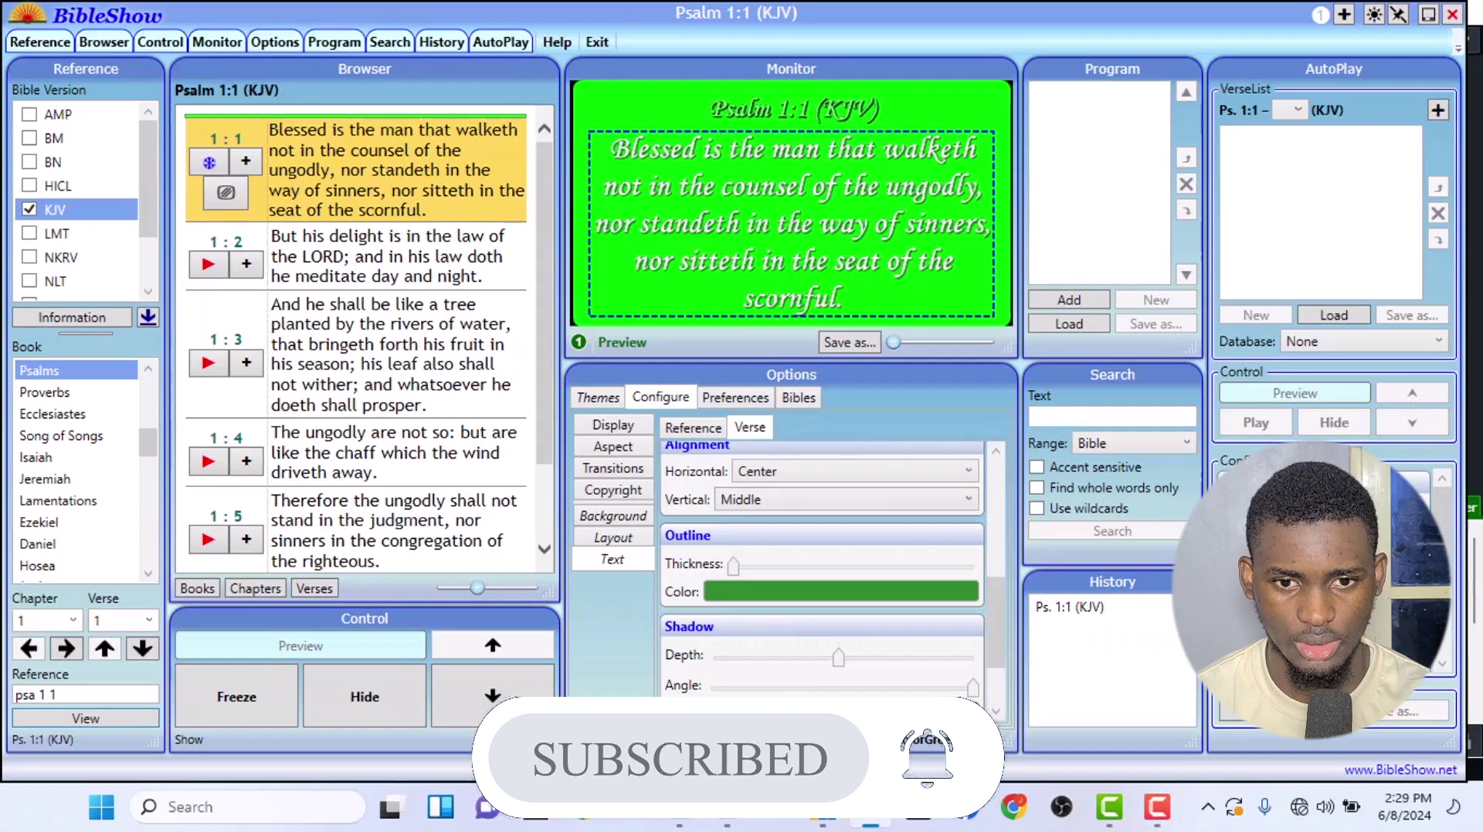
{"action": "scroll", "coordinate": [756, 633], "scroll_direction": "down", "scroll_amount": 3}
{"action": "left_click", "coordinate": [755, 662]}
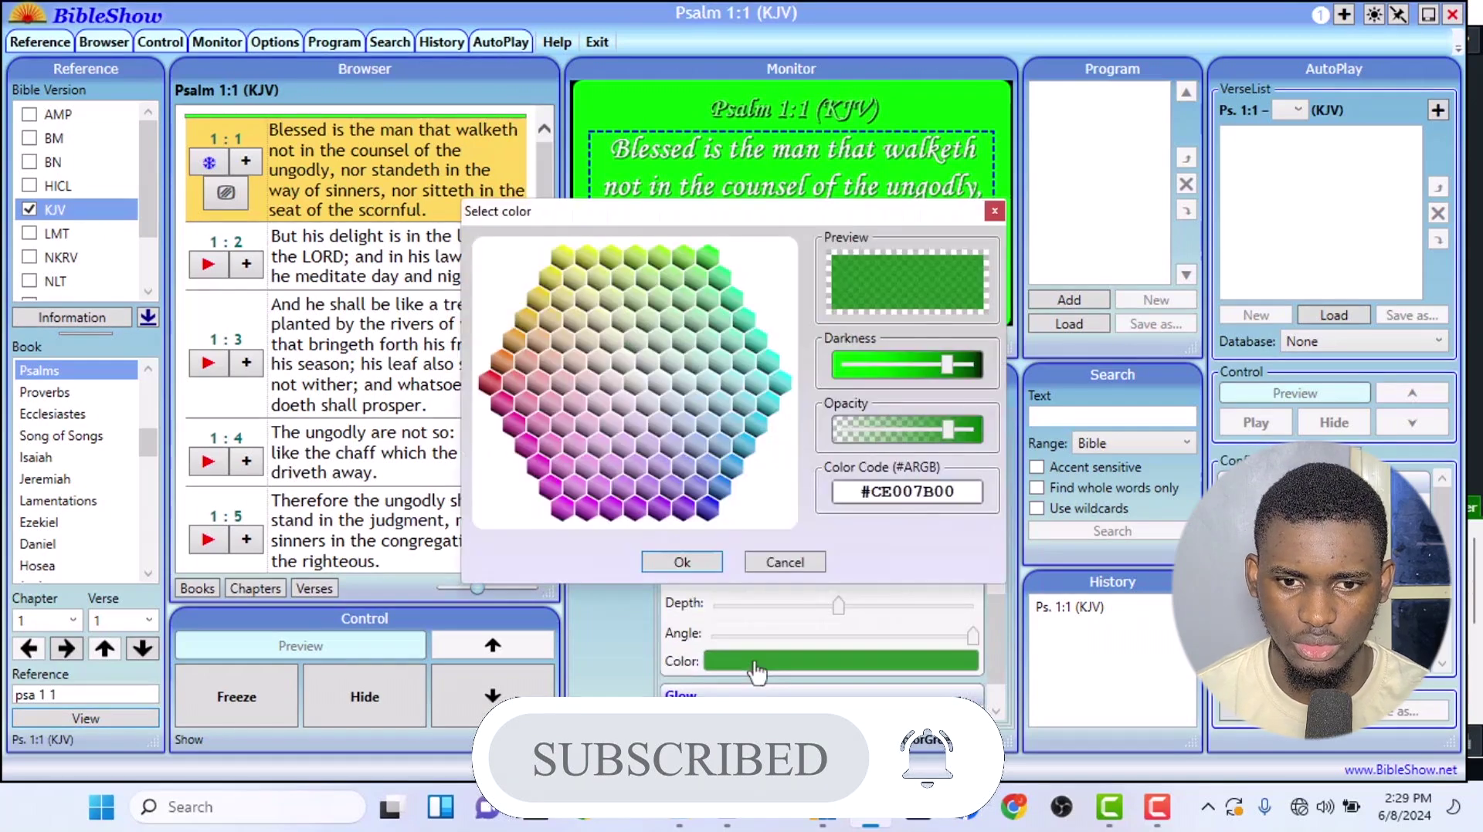
{"action": "left_click", "coordinate": [707, 502]}
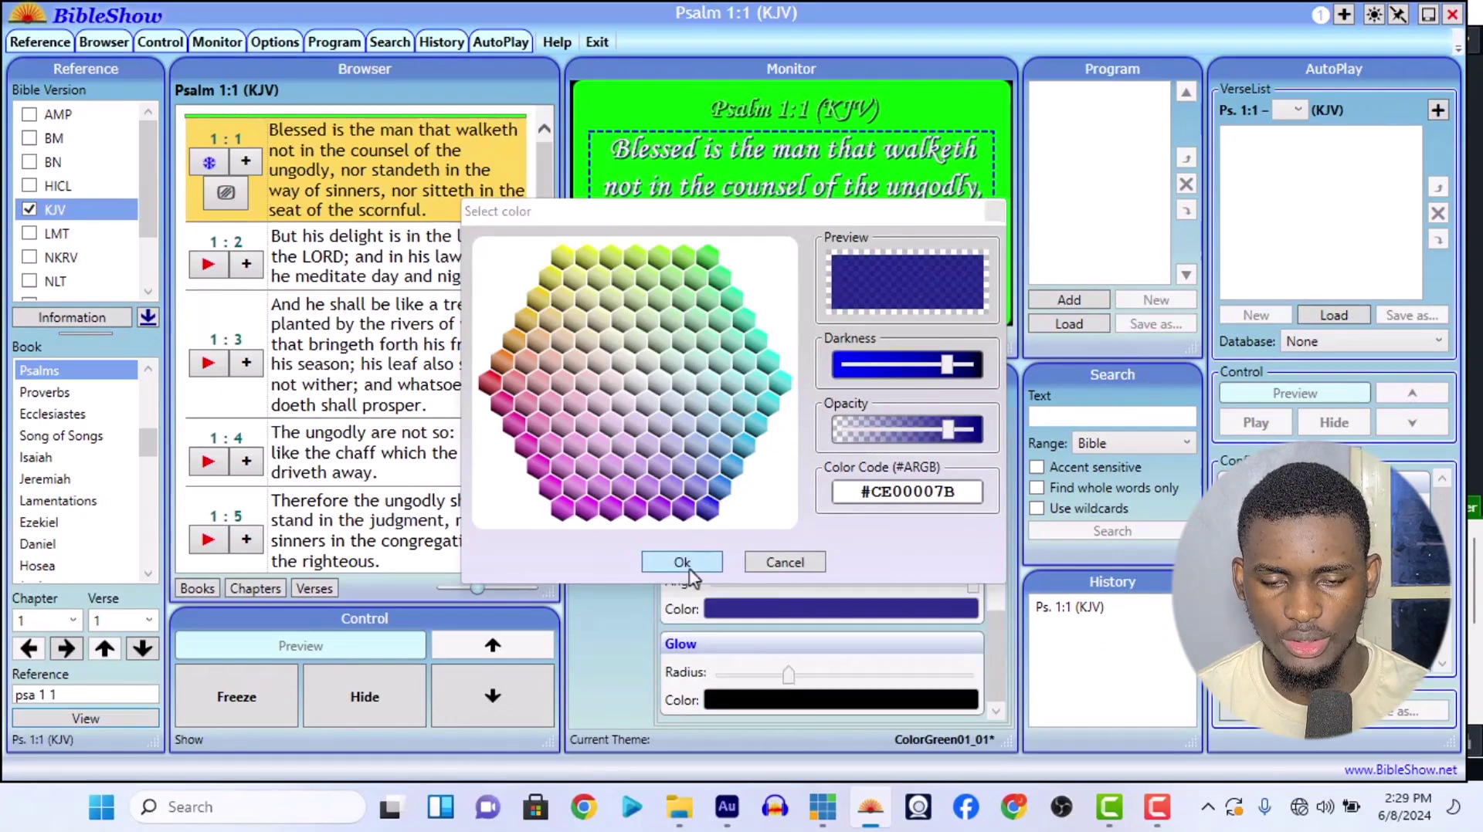
{"action": "left_click", "coordinate": [682, 562]}
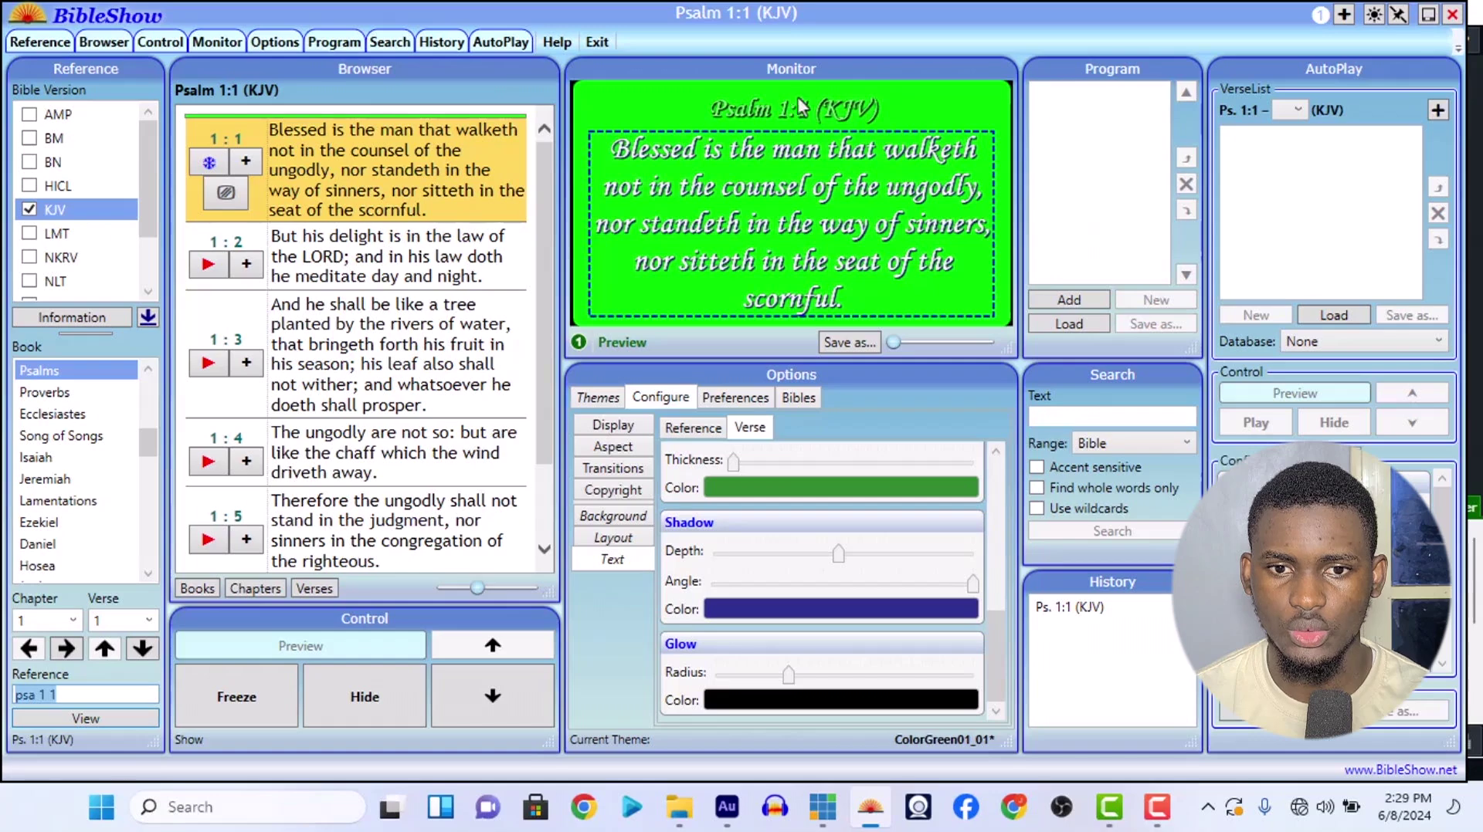
Step: Set the Psalm 1:1 reference line's font colour to pure blue
{"action": "left_click", "coordinate": [700, 429]}
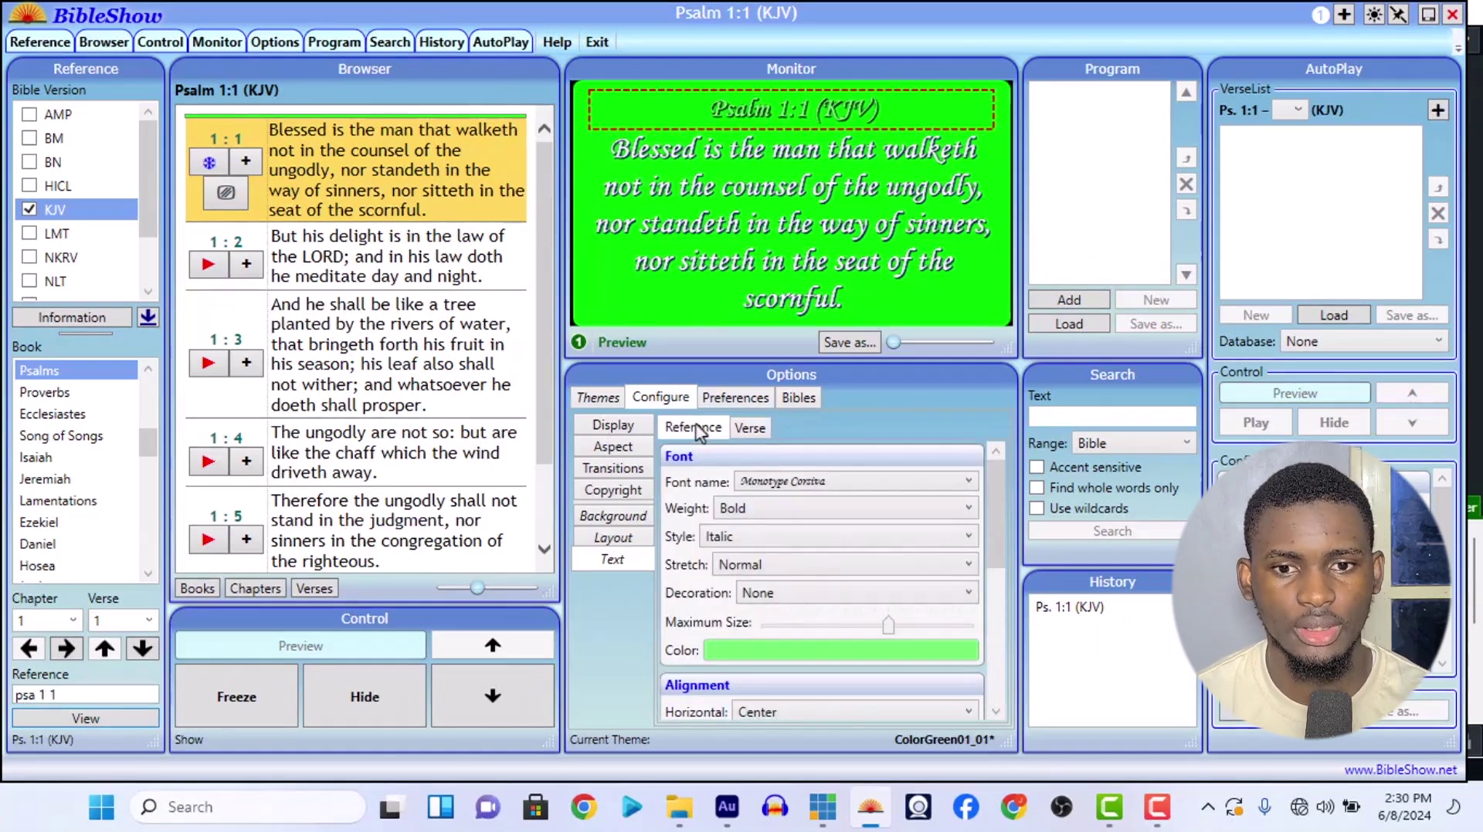
{"action": "left_click", "coordinate": [750, 430]}
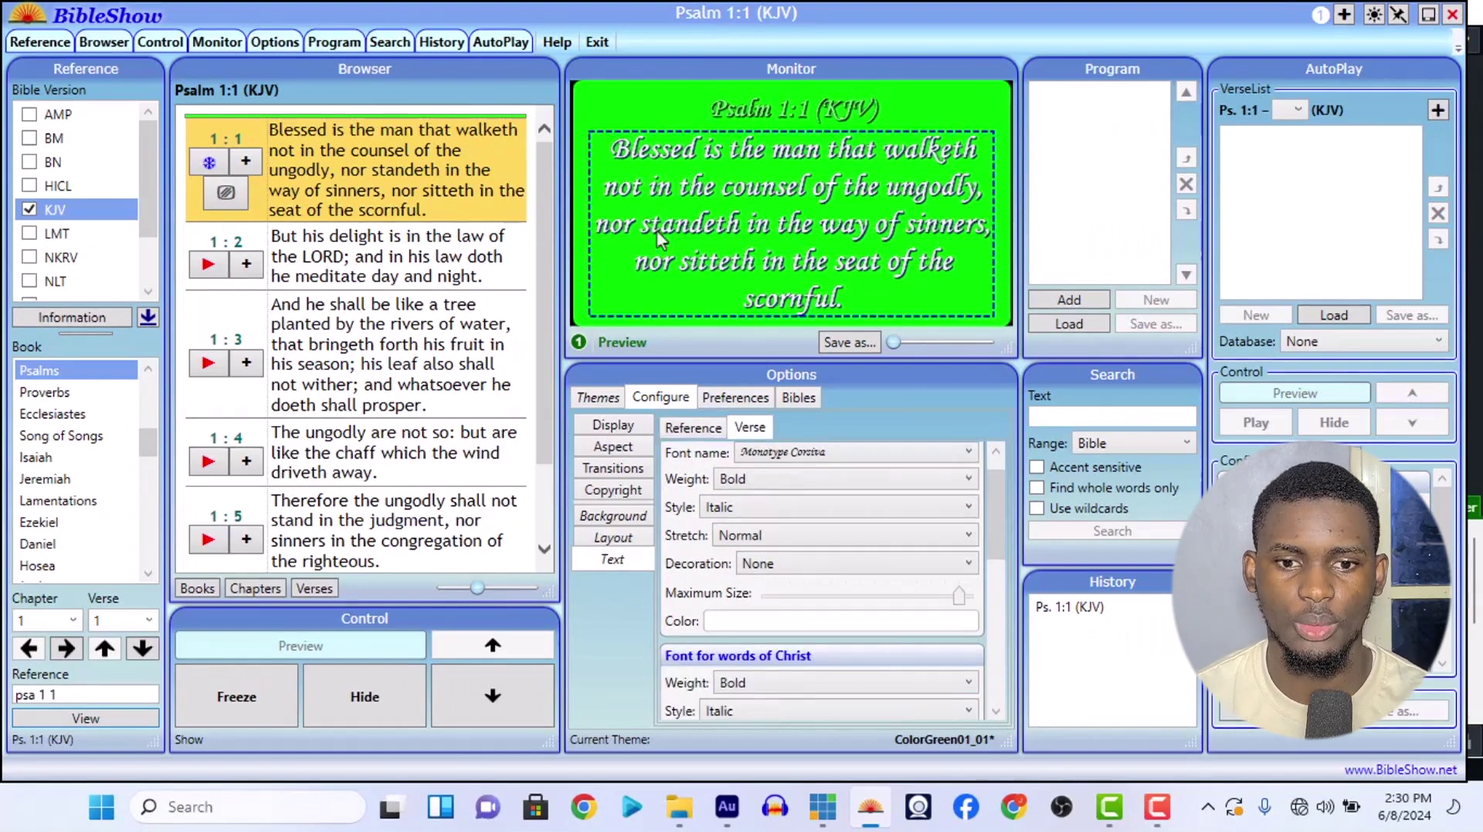
{"action": "left_click", "coordinate": [699, 430]}
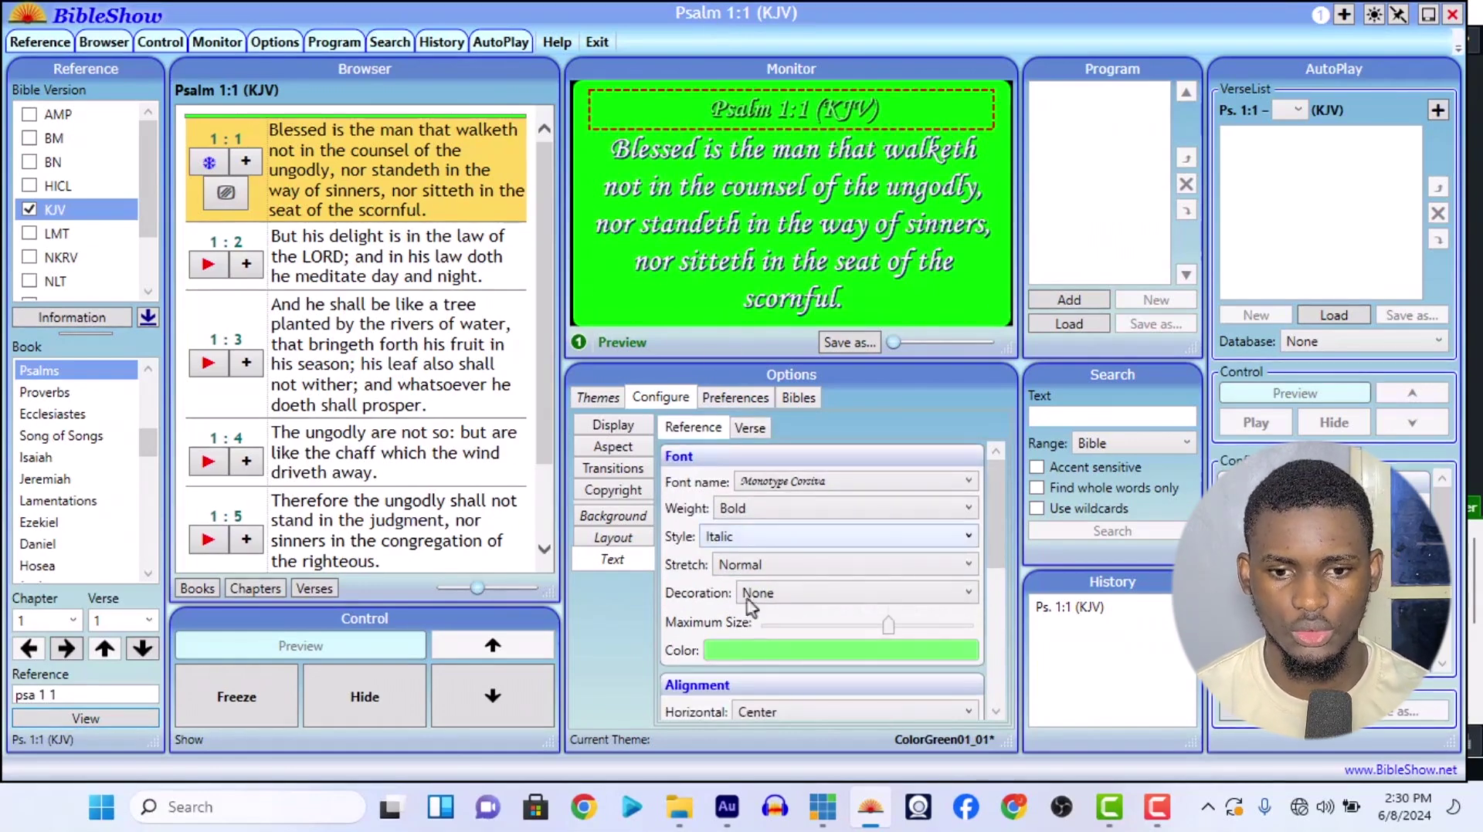
{"action": "left_click", "coordinate": [756, 651]}
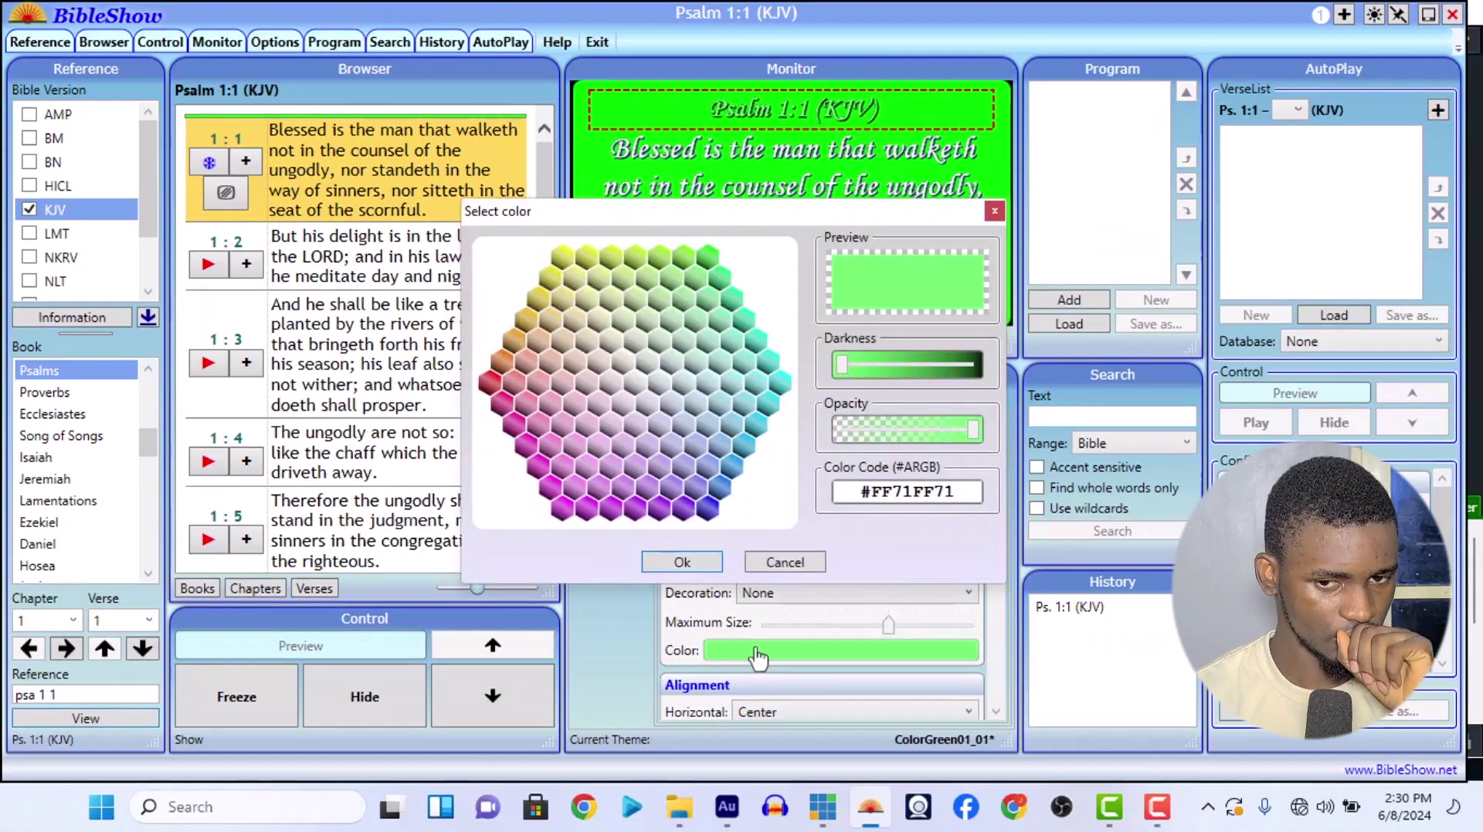
{"action": "left_click", "coordinate": [706, 508]}
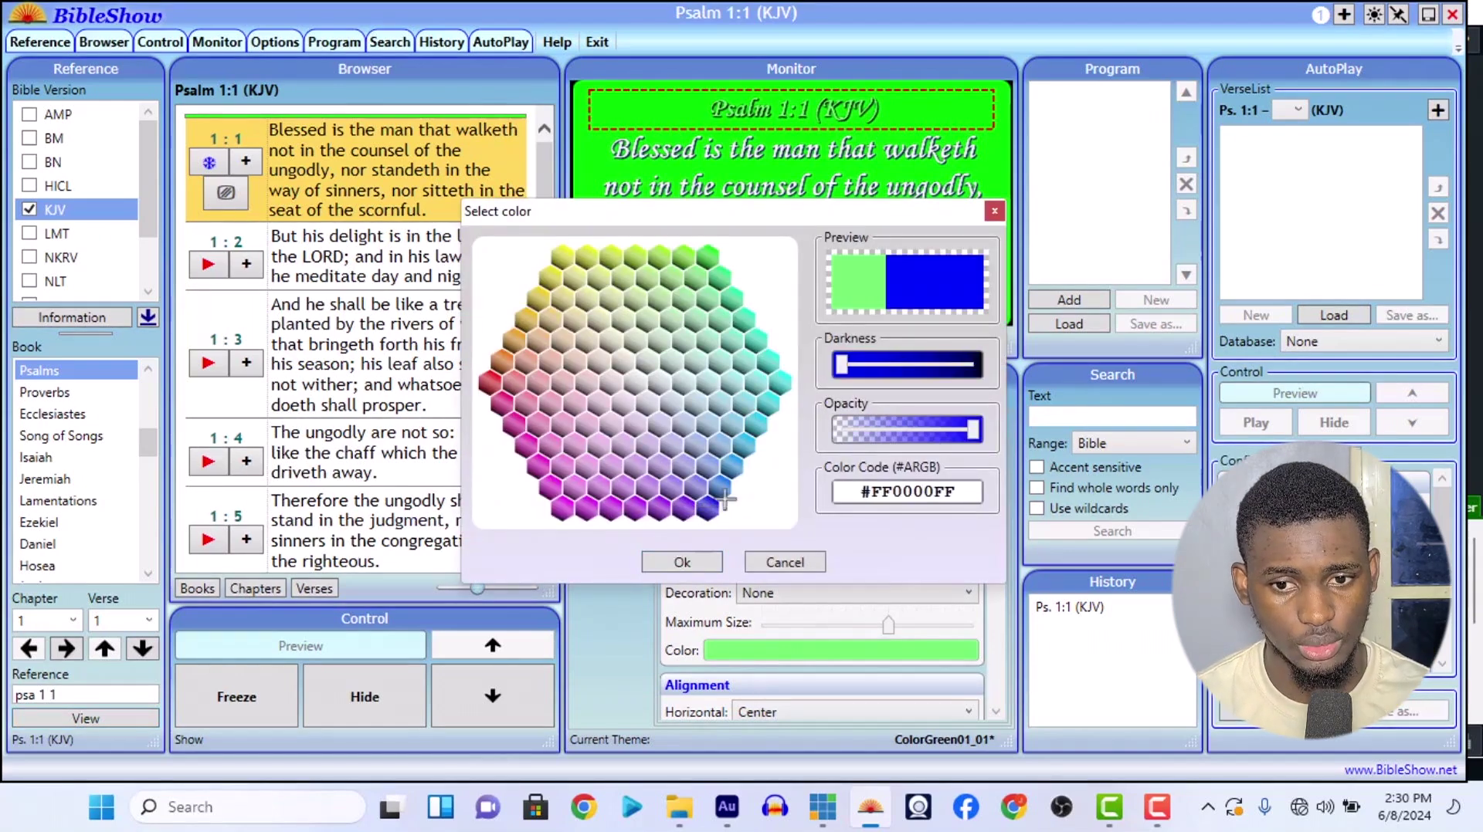
{"action": "left_click", "coordinate": [683, 563]}
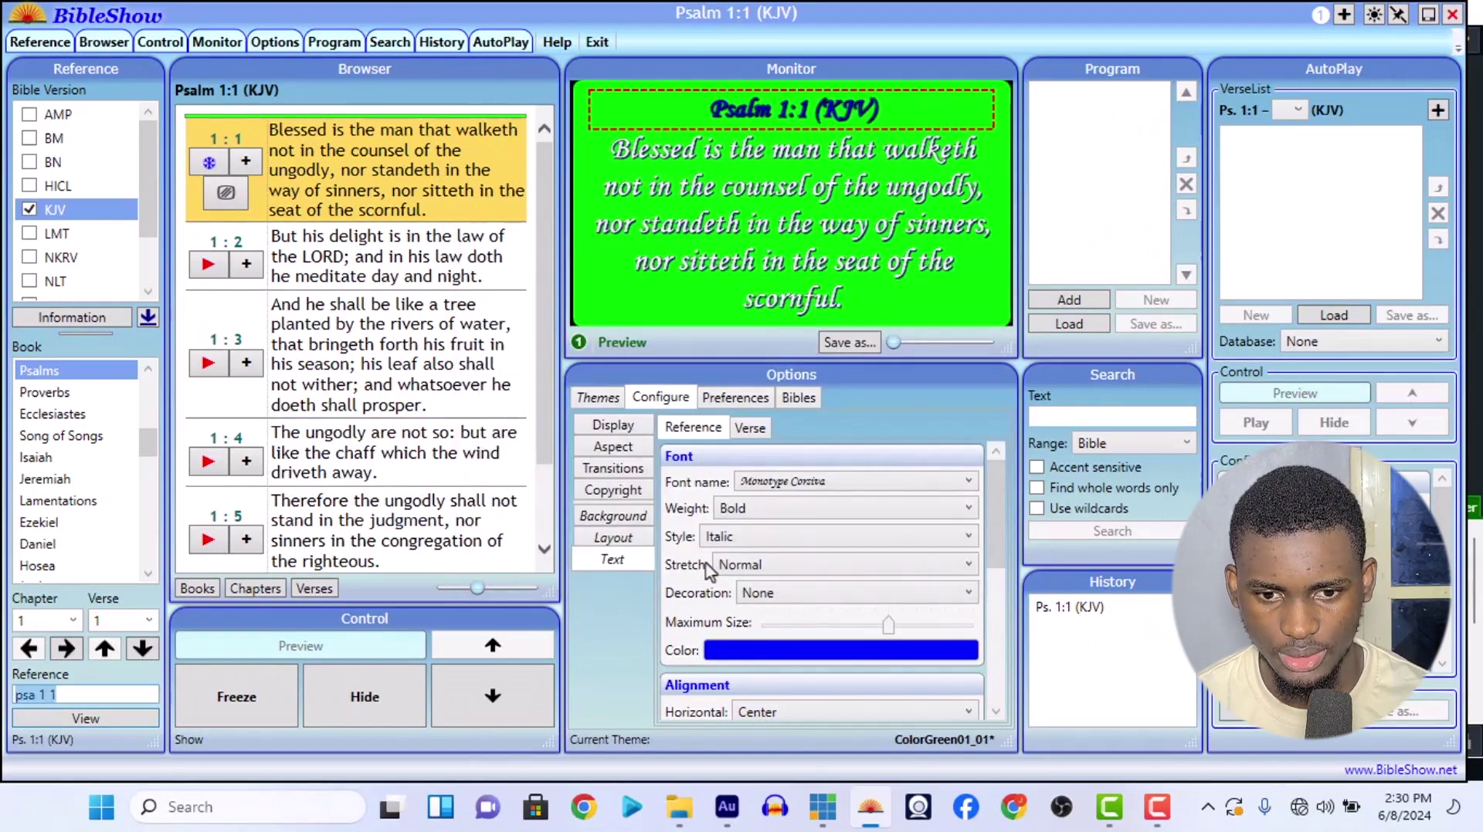
Step: Return to the themes list, switch to vMix Pro, and open the BibleShow NDI input's settings
{"action": "scroll", "coordinate": [707, 571], "scroll_direction": "down", "scroll_amount": 5}
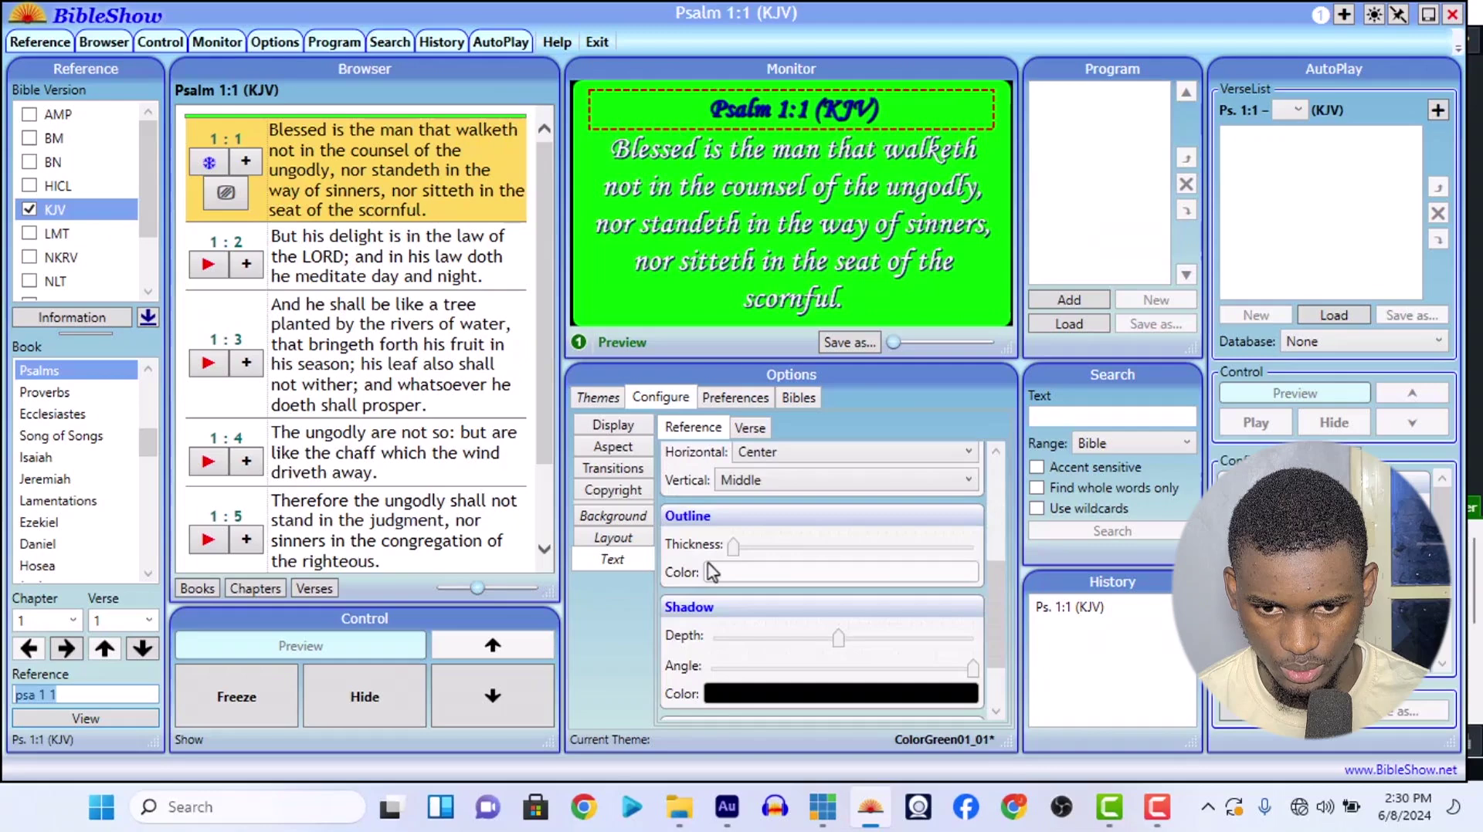
{"action": "scroll", "coordinate": [710, 572], "scroll_direction": "down", "scroll_amount": 1}
{"action": "scroll", "coordinate": [709, 568], "scroll_direction": "up", "scroll_amount": 6}
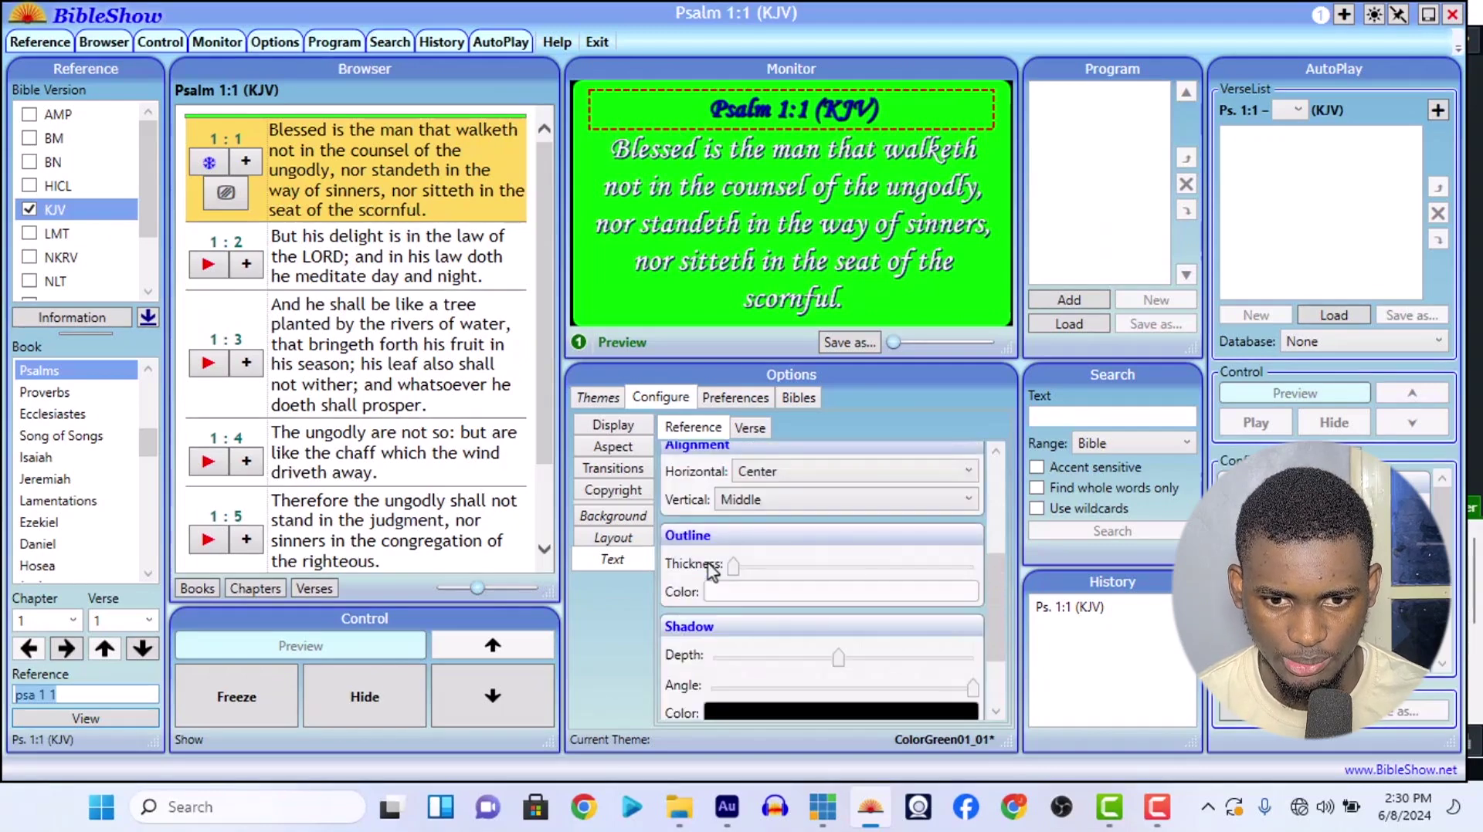
{"action": "left_click", "coordinate": [599, 399]}
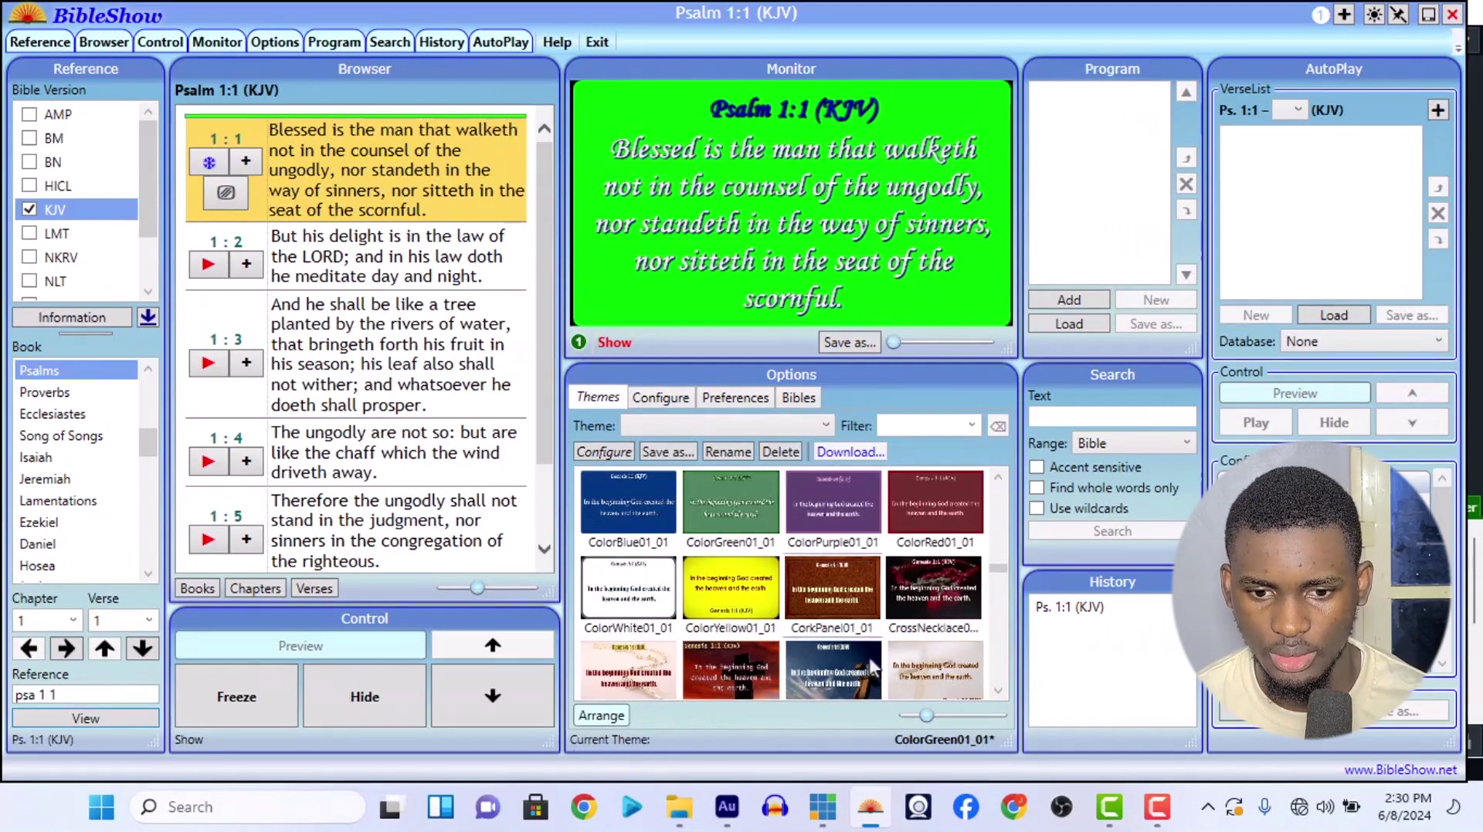
{"action": "left_click", "coordinate": [822, 807]}
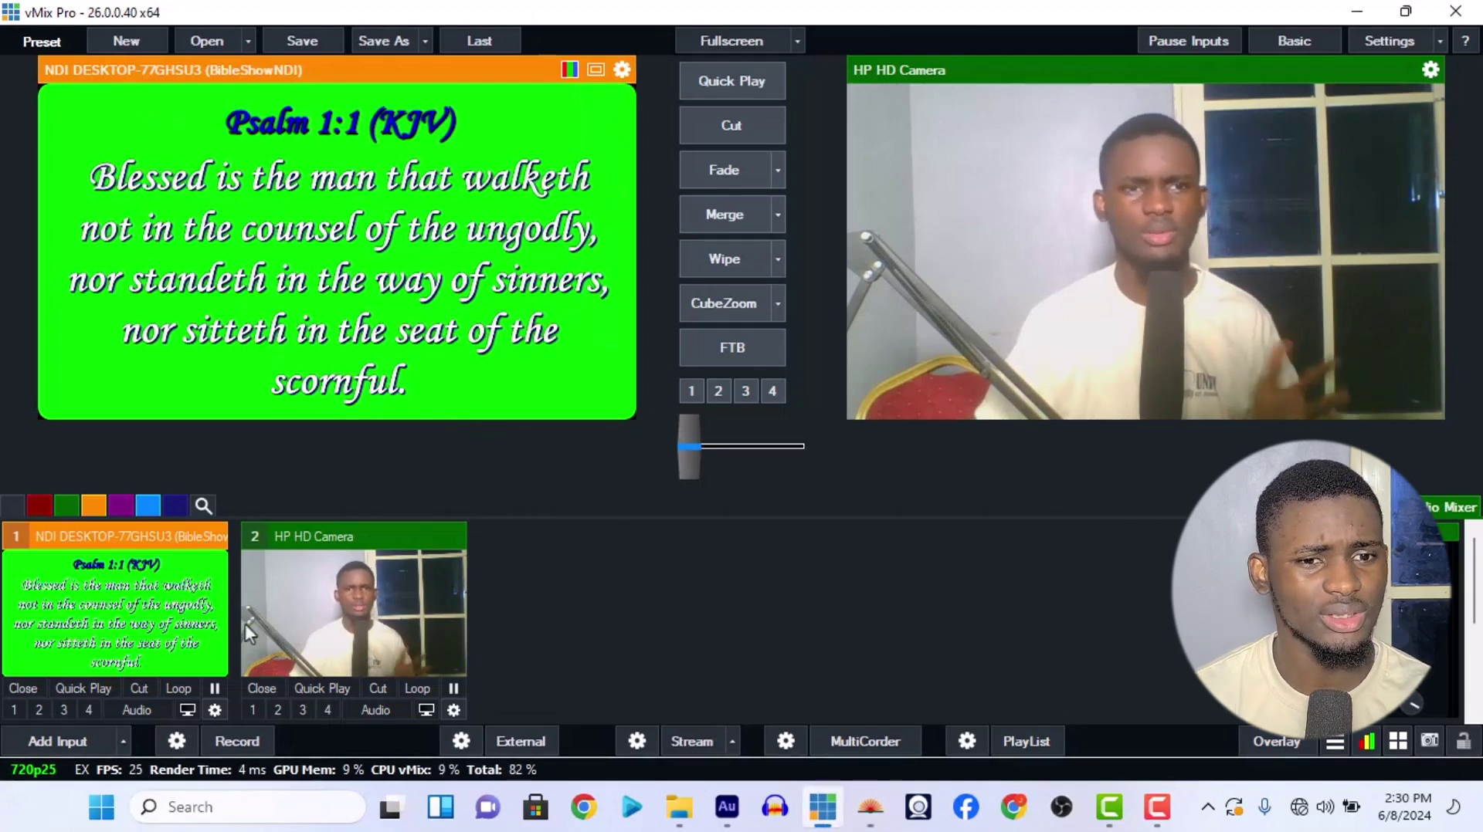
{"action": "left_click", "coordinate": [215, 709]}
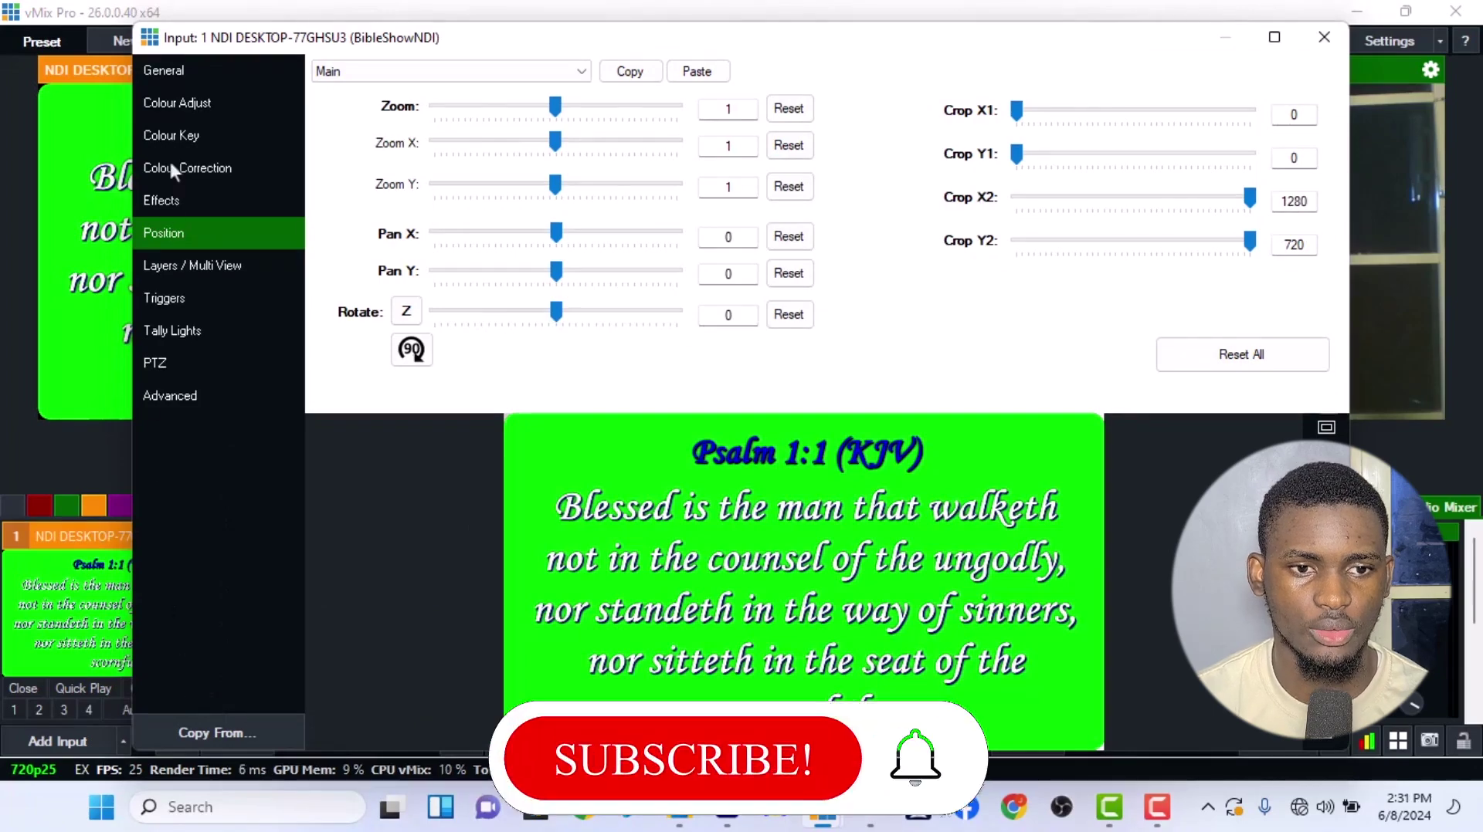
Step: Key out the BibleShow input's green background with the eyedropper and Auto Chroma Key Preset 2
{"action": "left_click", "coordinate": [174, 133]}
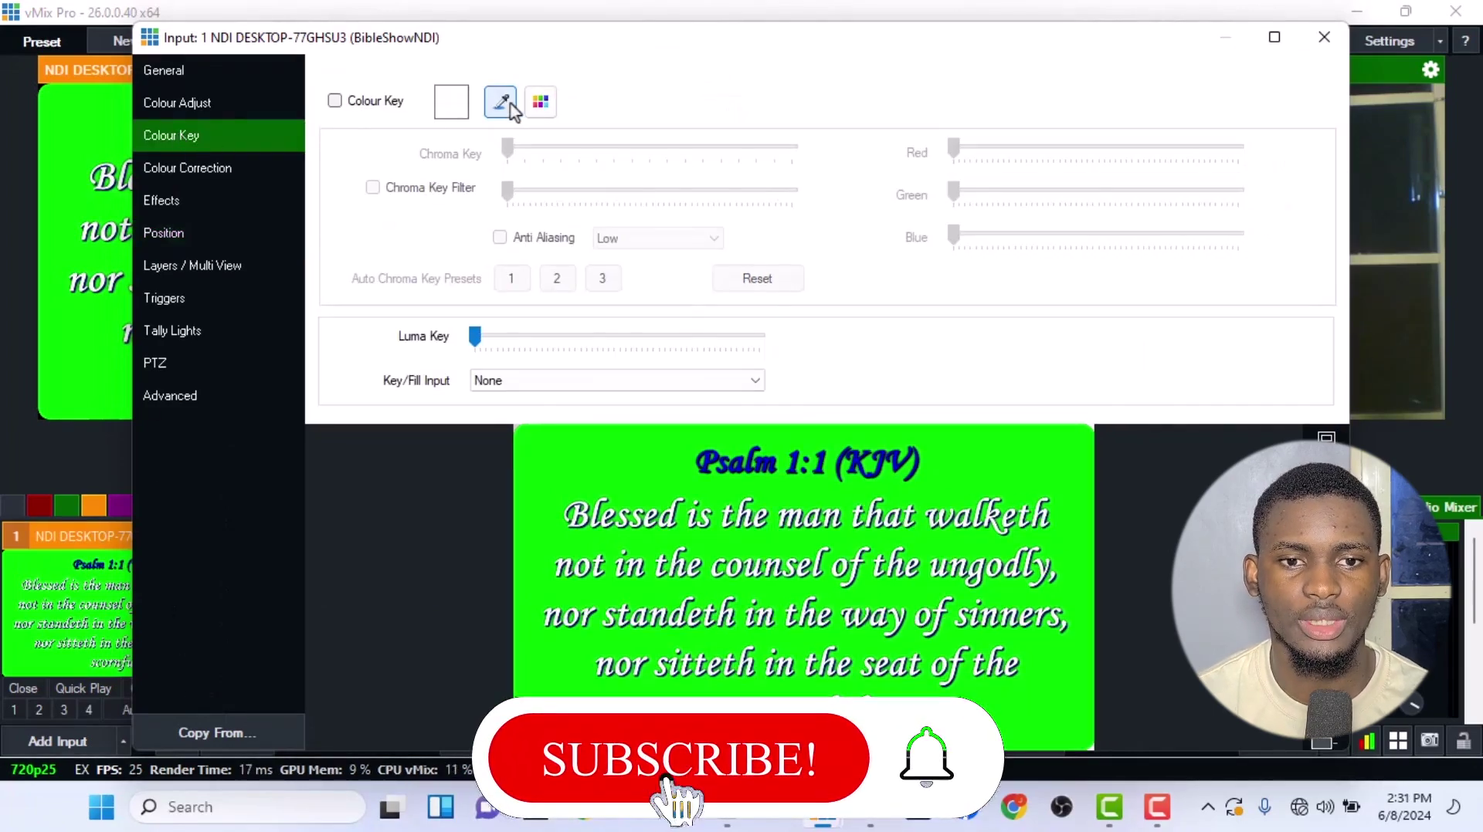
{"action": "left_click", "coordinate": [503, 101]}
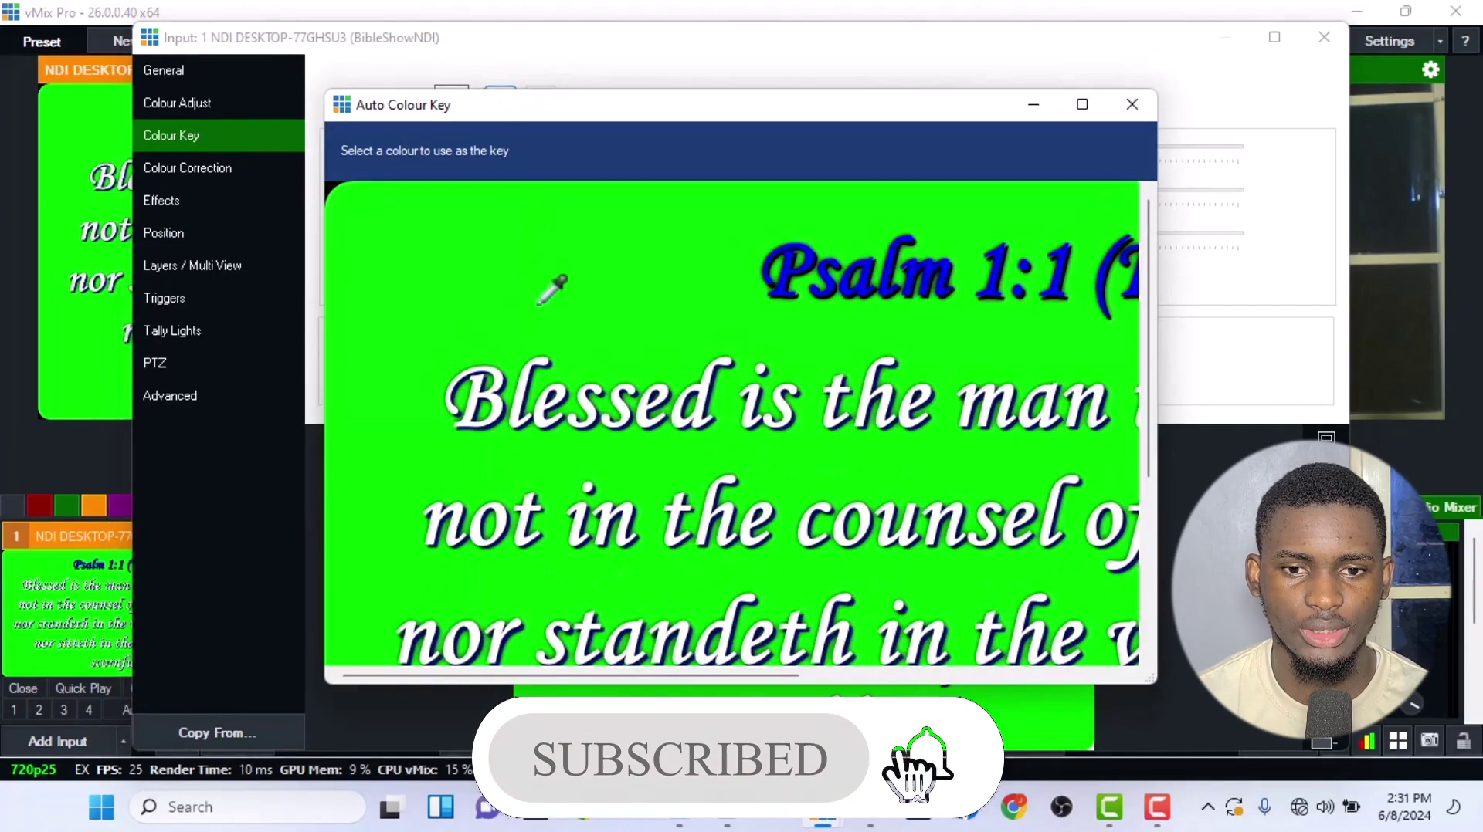
{"action": "left_click", "coordinate": [578, 273]}
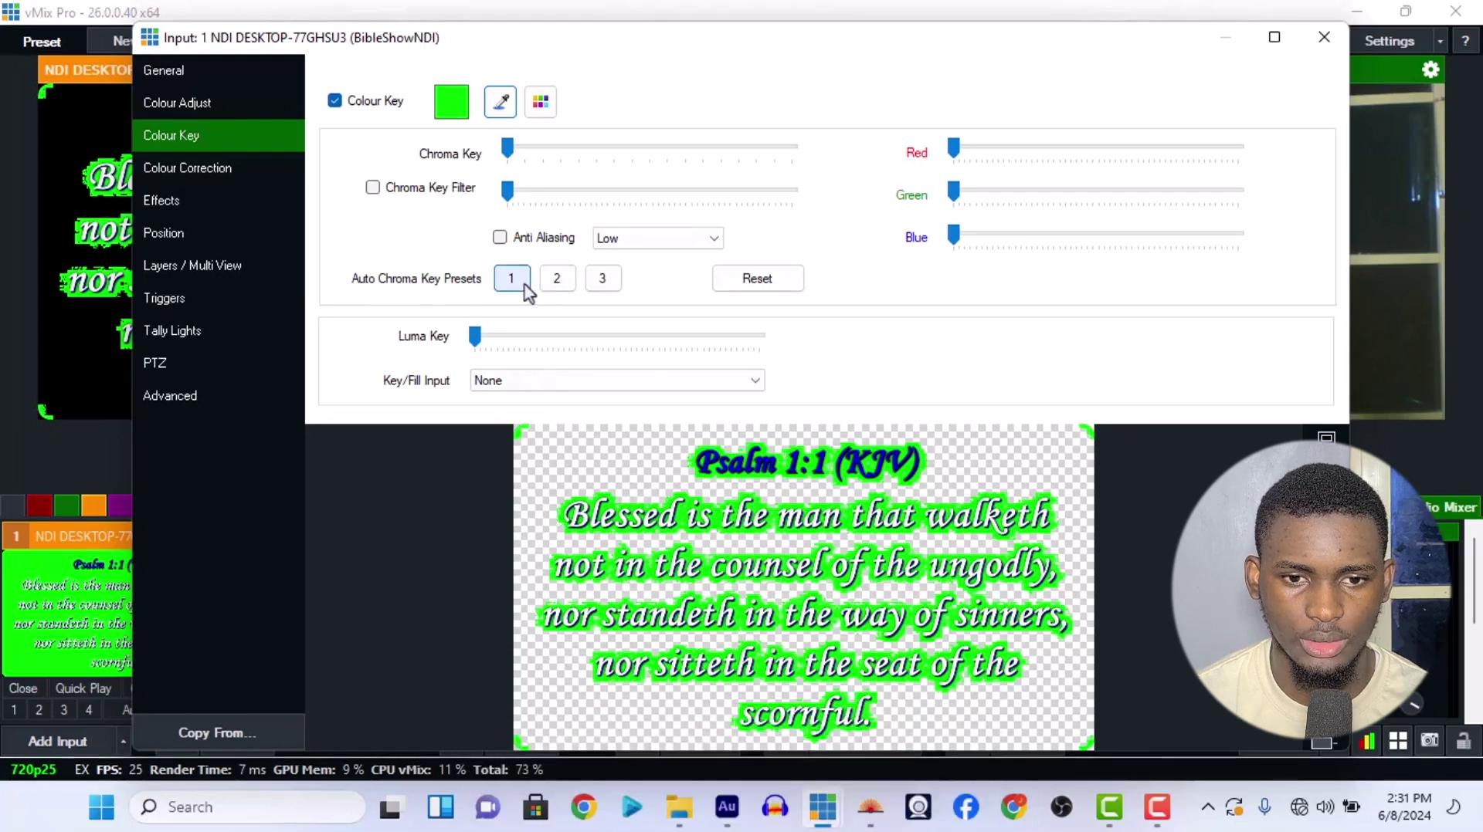
{"action": "left_click", "coordinate": [553, 282]}
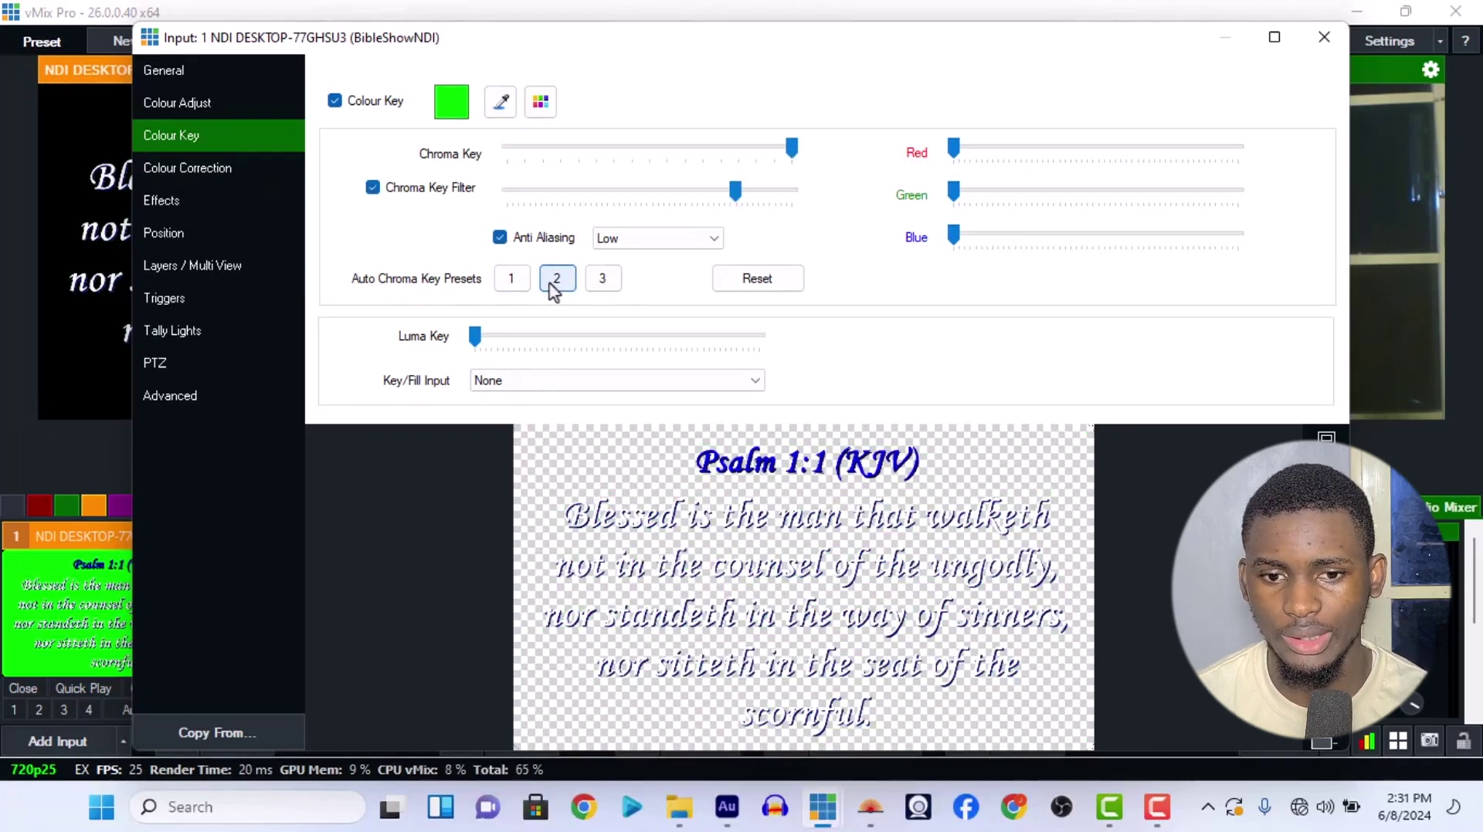
{"action": "left_click", "coordinate": [1323, 37]}
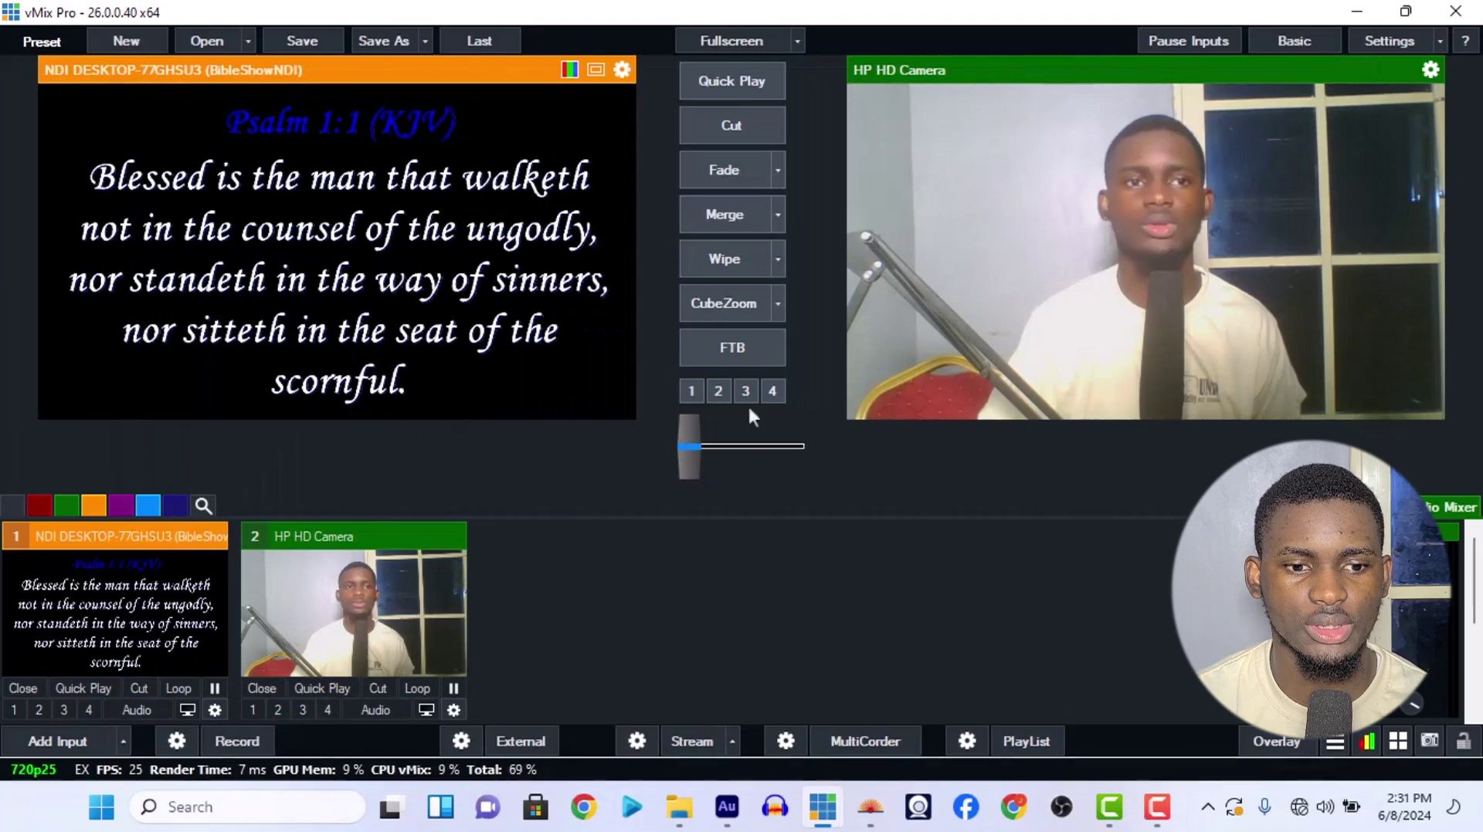
{"action": "left_click", "coordinate": [21, 706]}
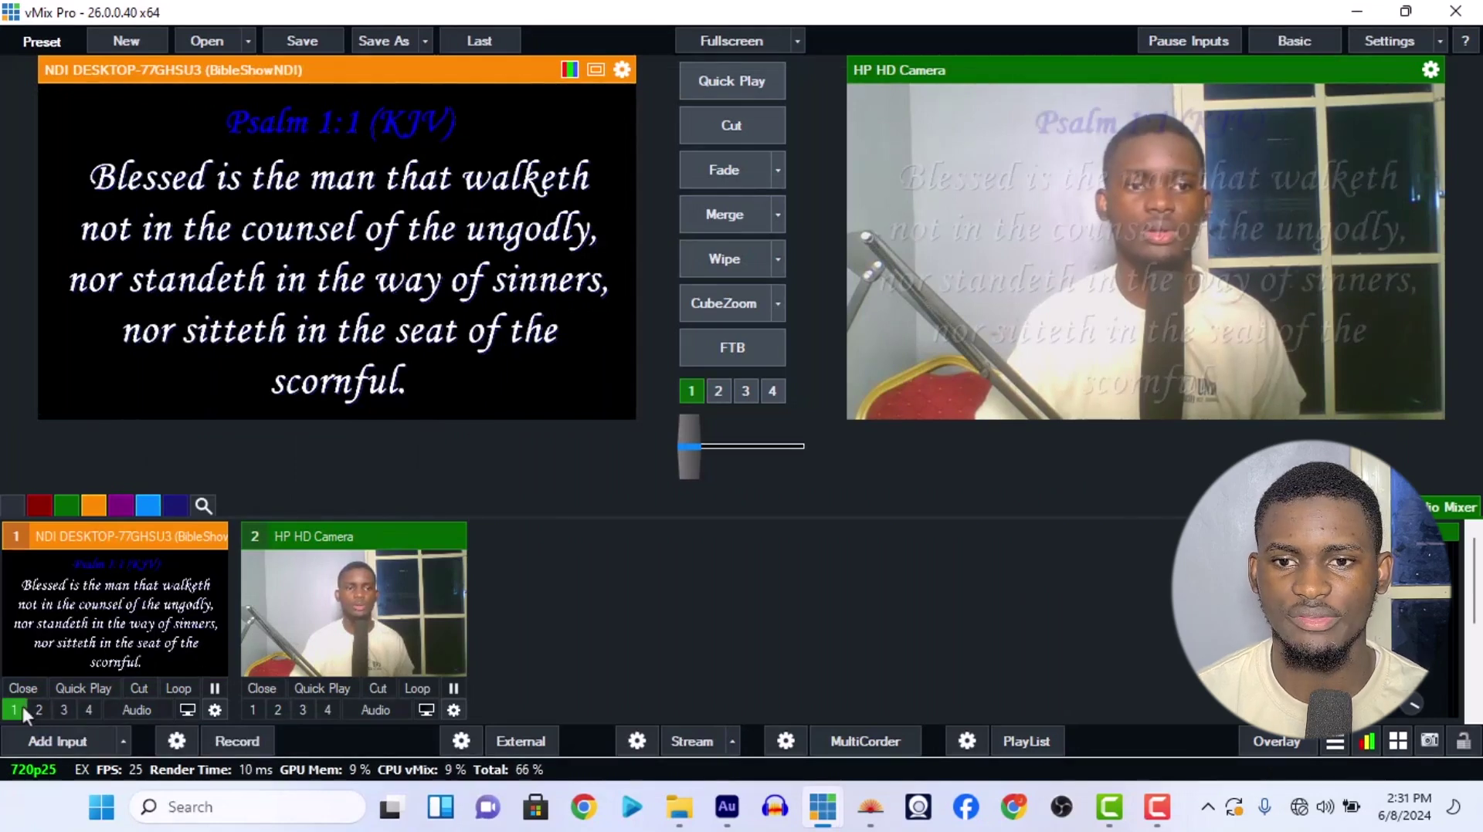
{"action": "left_click", "coordinate": [21, 706]}
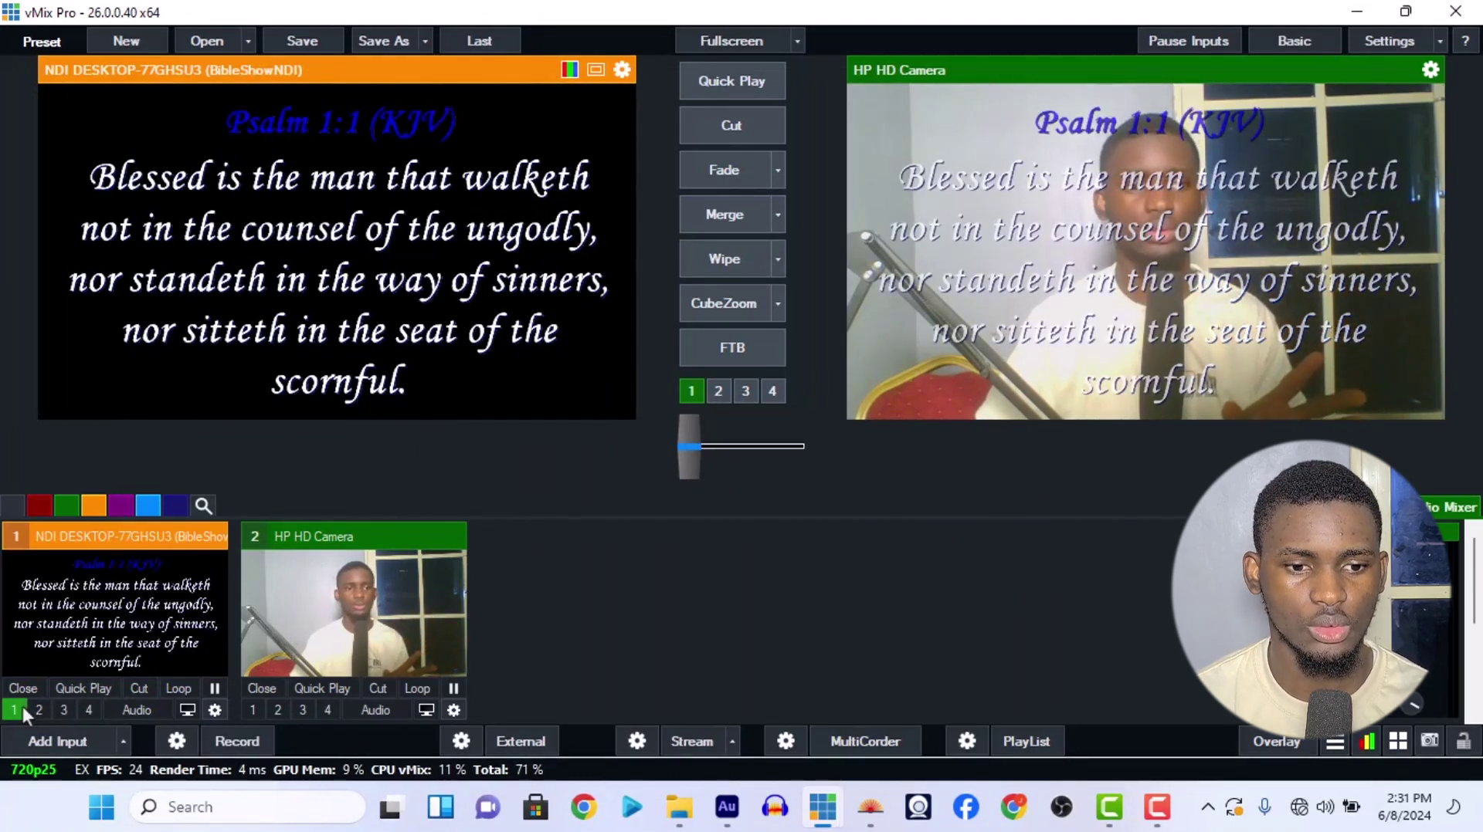
{"action": "left_click", "coordinate": [214, 711]}
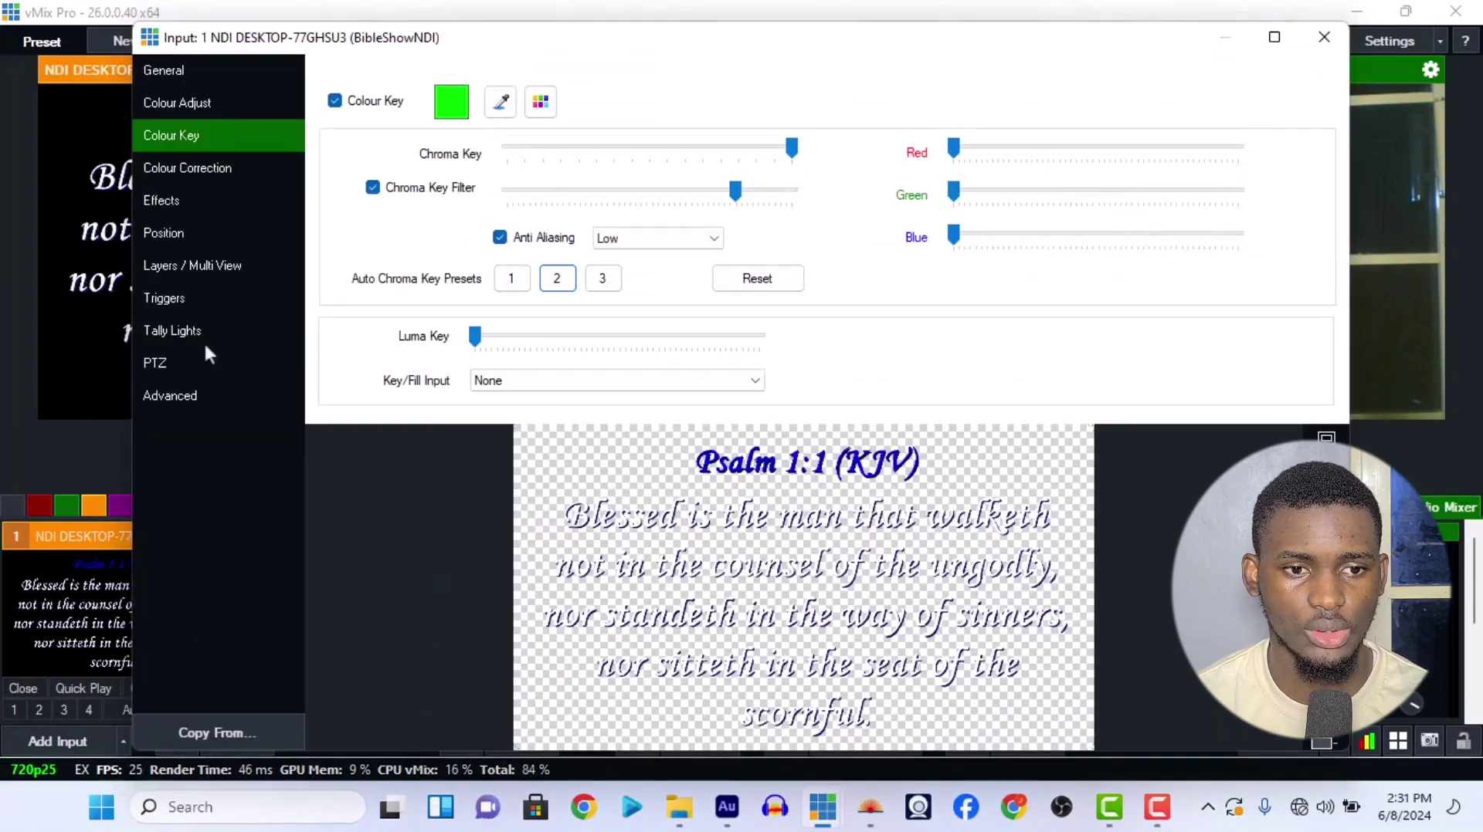
Step: Scale the verse input to 0.522 zoom, raise it to Pan Y about -0.42, and reset Pan X
{"action": "left_click", "coordinate": [176, 235]}
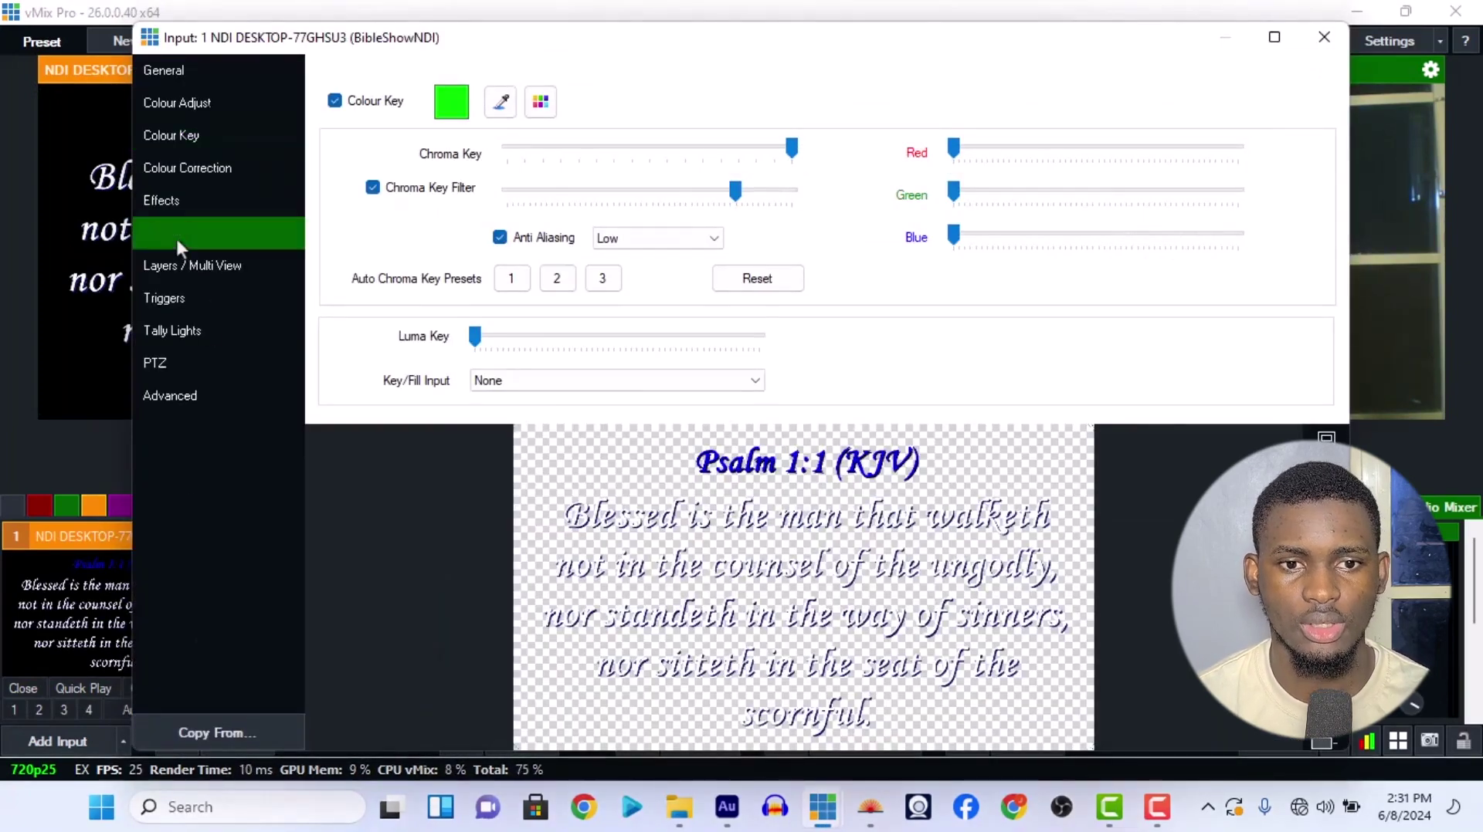
{"action": "left_click_drag", "start_coordinate": [553, 112], "coordinate": [497, 143]}
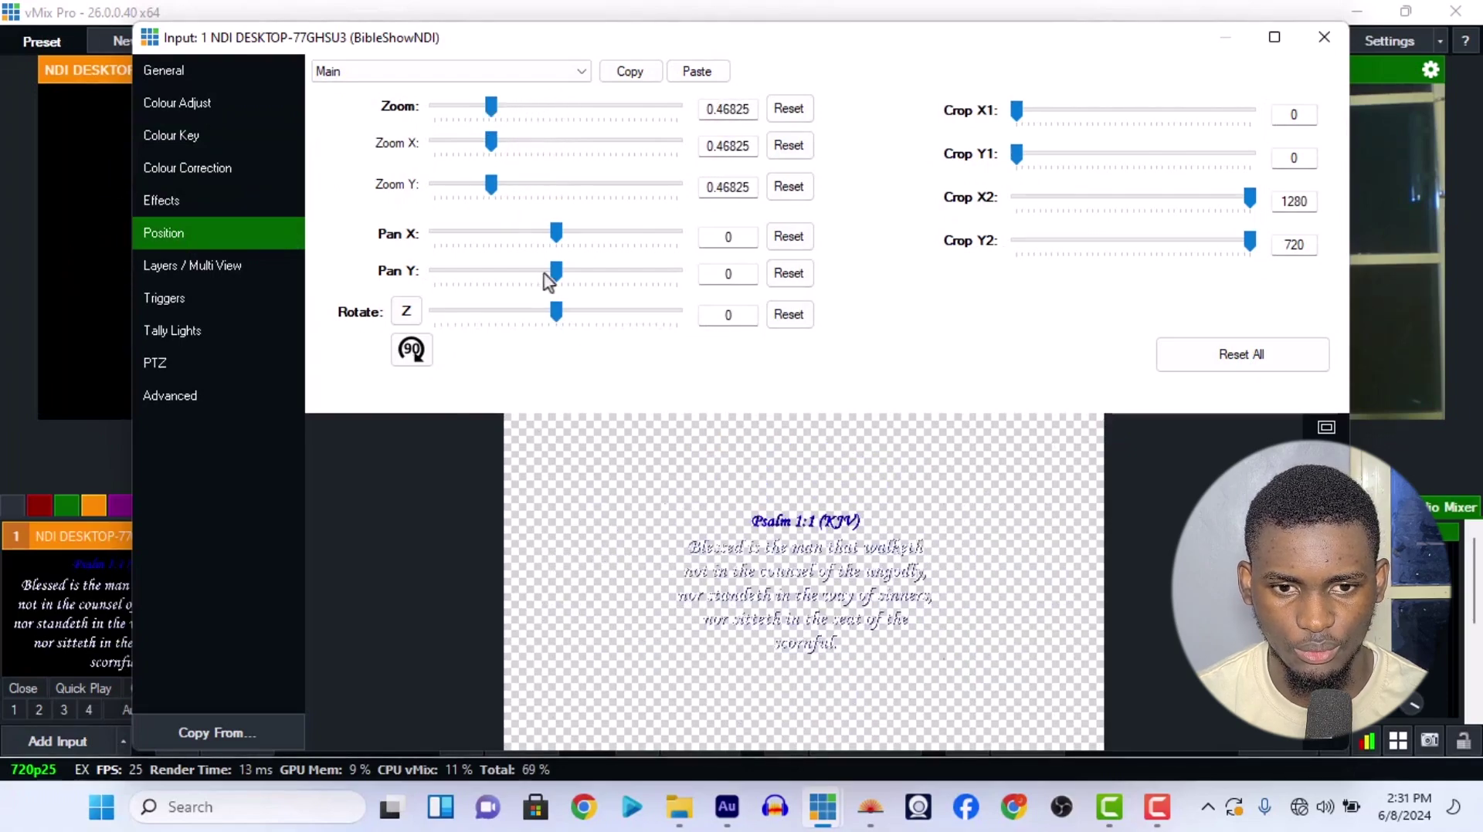
{"action": "left_click_drag", "start_coordinate": [555, 278], "coordinate": [523, 294]}
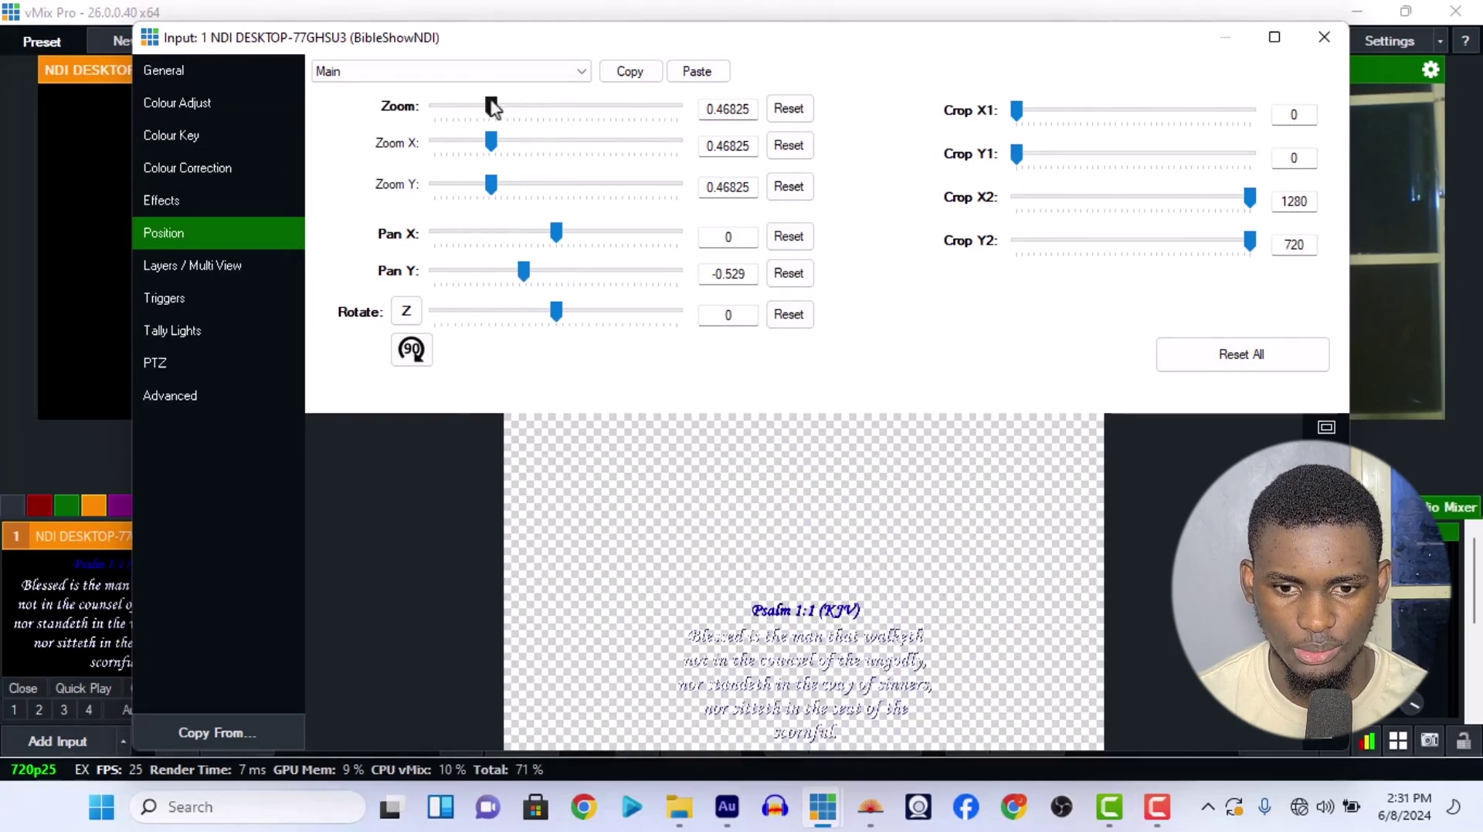
{"action": "left_click_drag", "start_coordinate": [492, 106], "coordinate": [501, 112]}
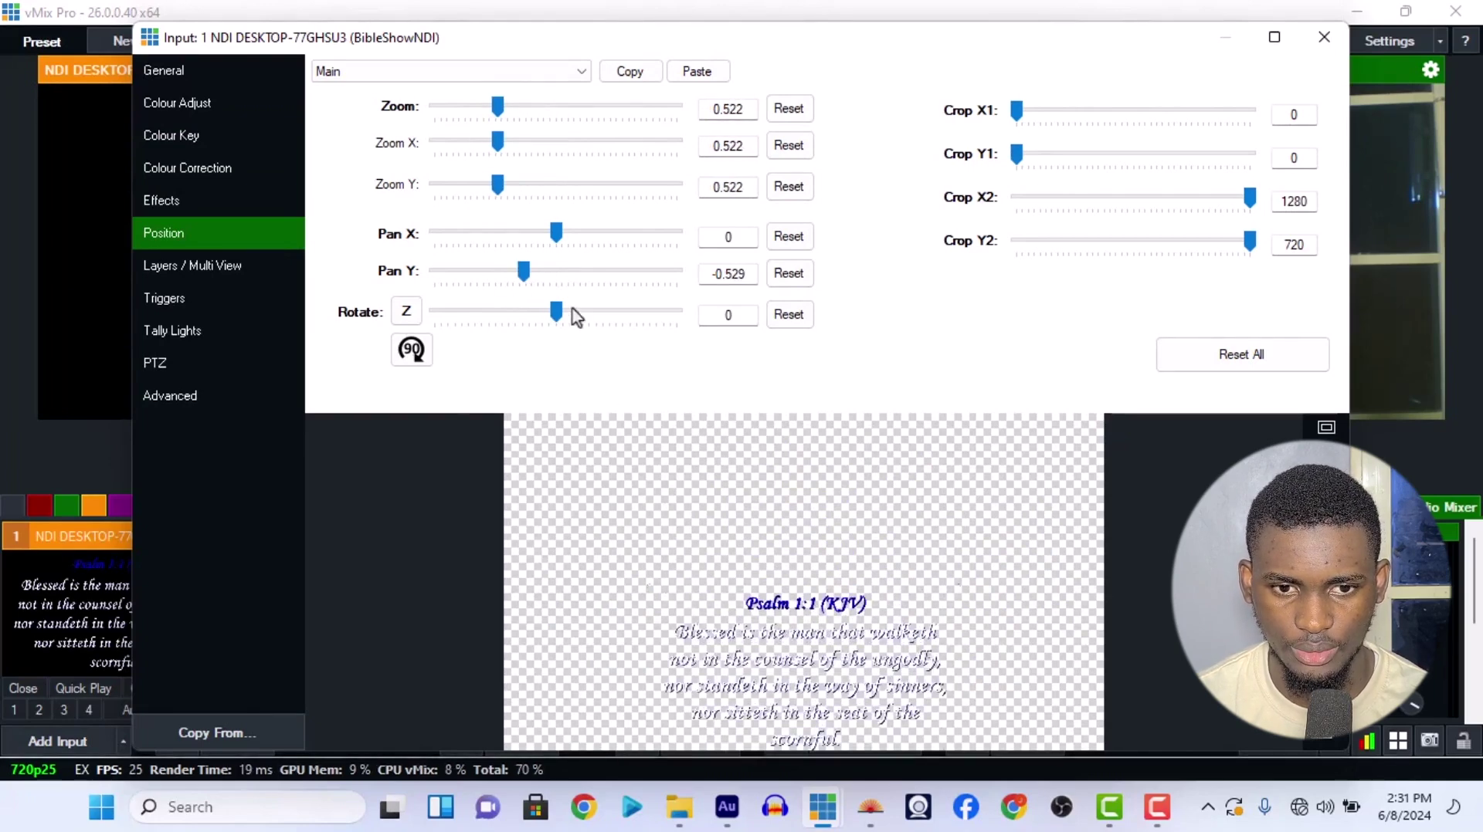
{"action": "left_click_drag", "start_coordinate": [527, 278], "coordinate": [533, 276]}
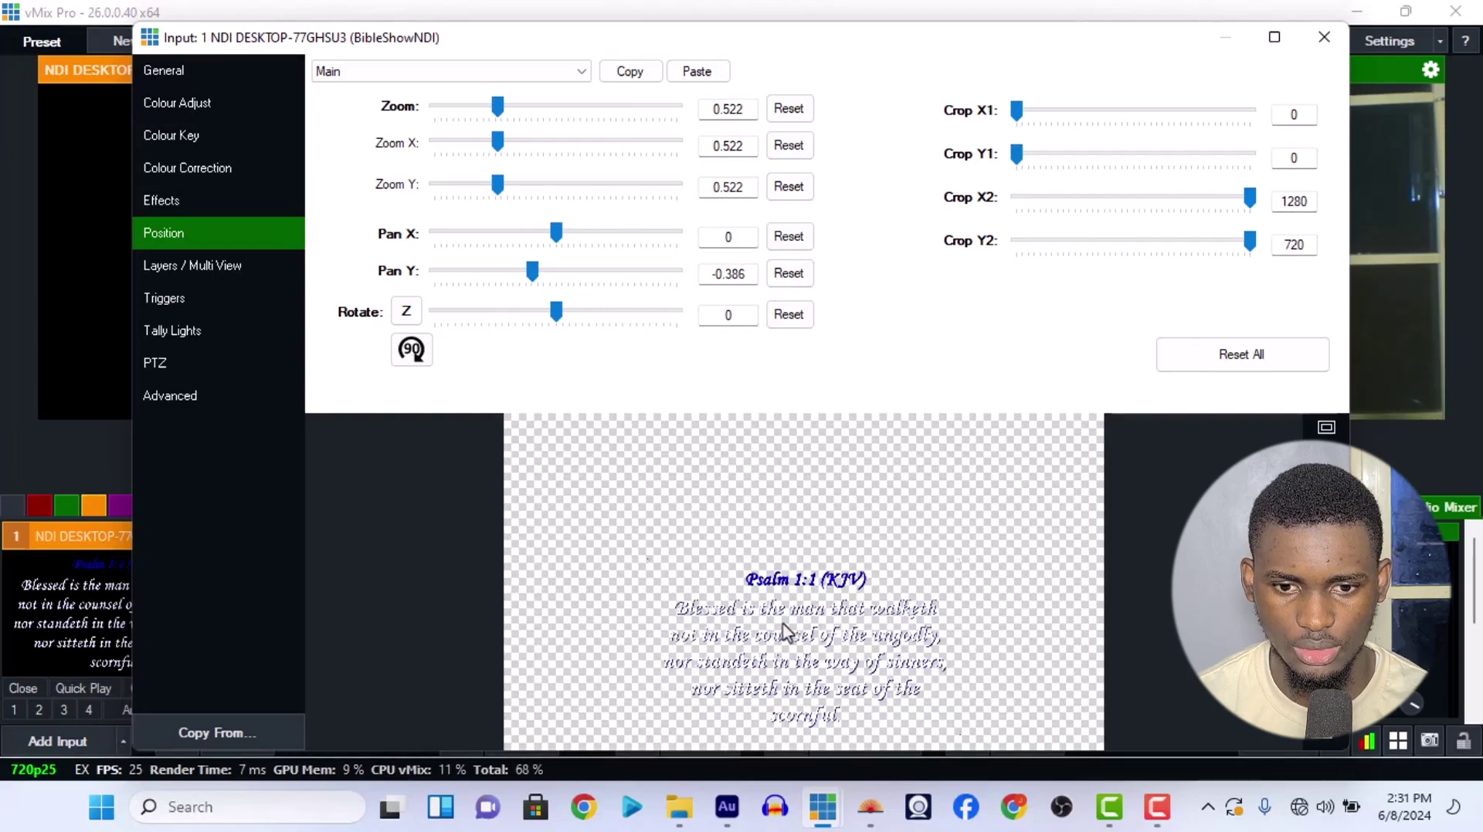
{"action": "left_click_drag", "start_coordinate": [785, 631], "coordinate": [788, 638]}
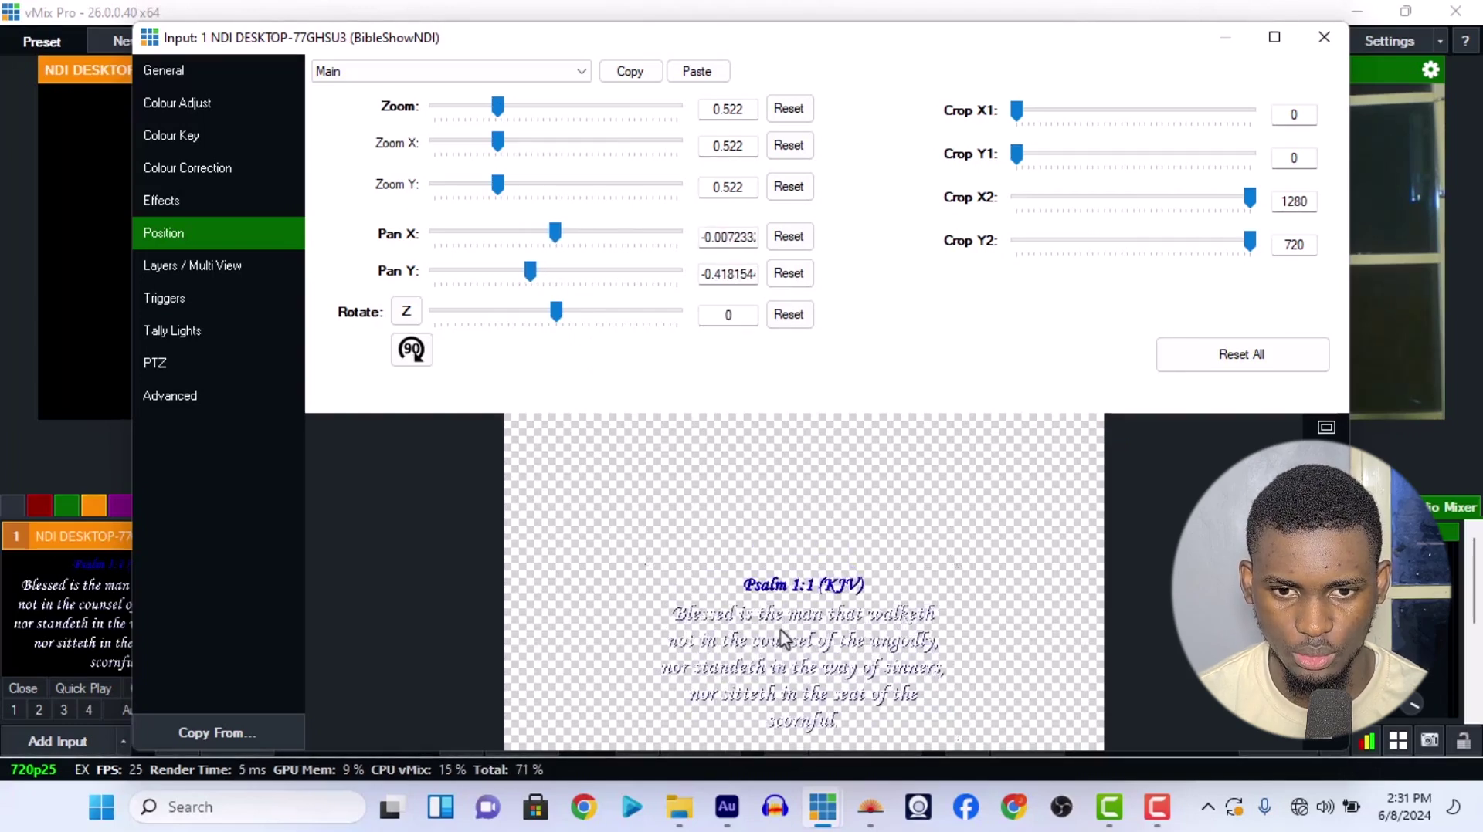
{"action": "left_click", "coordinate": [784, 239]}
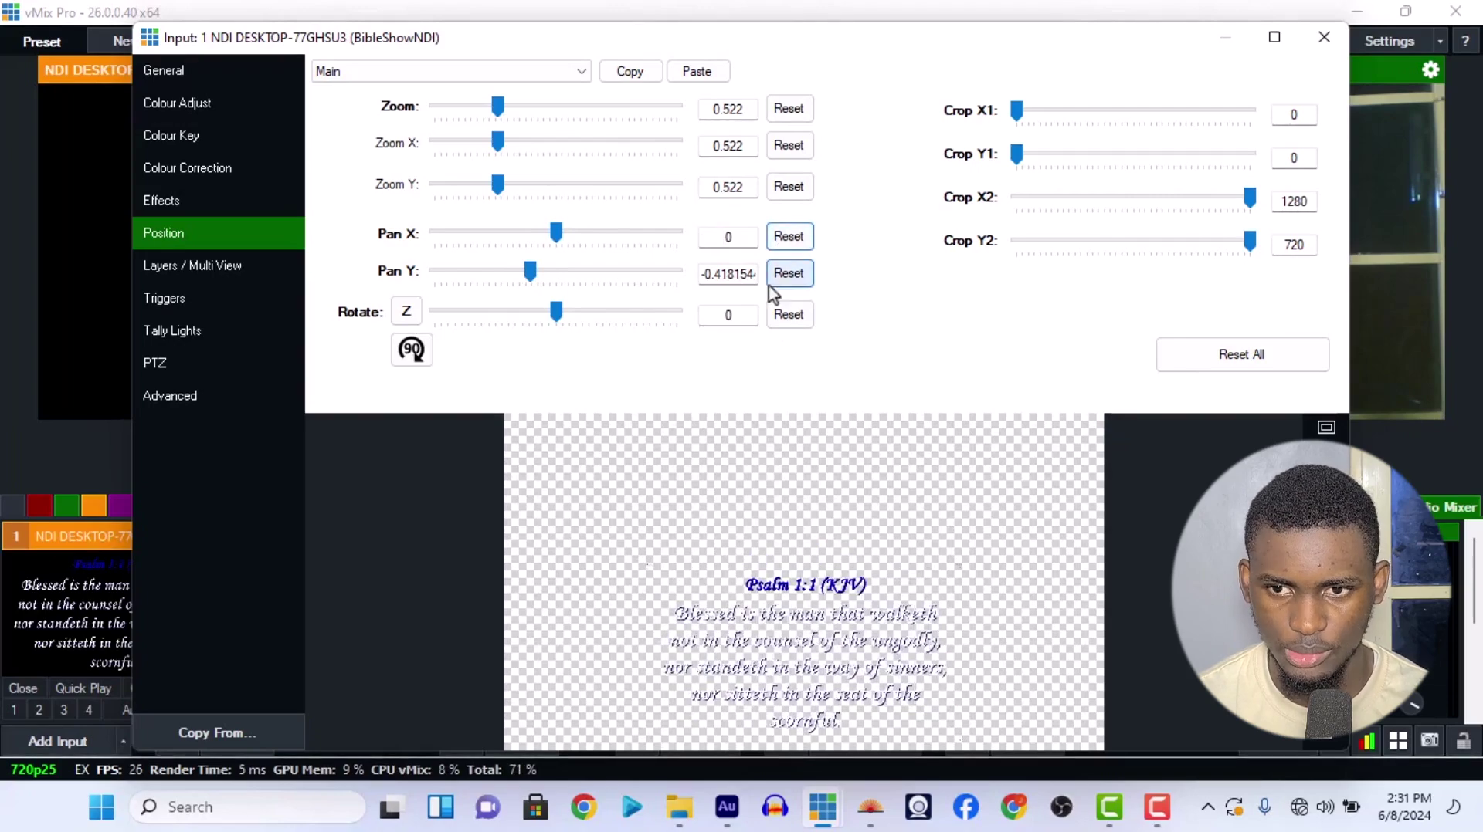
Step: Close the position settings and briefly test the verse as Overlay 1 over the camera
{"action": "left_click", "coordinate": [1324, 42]}
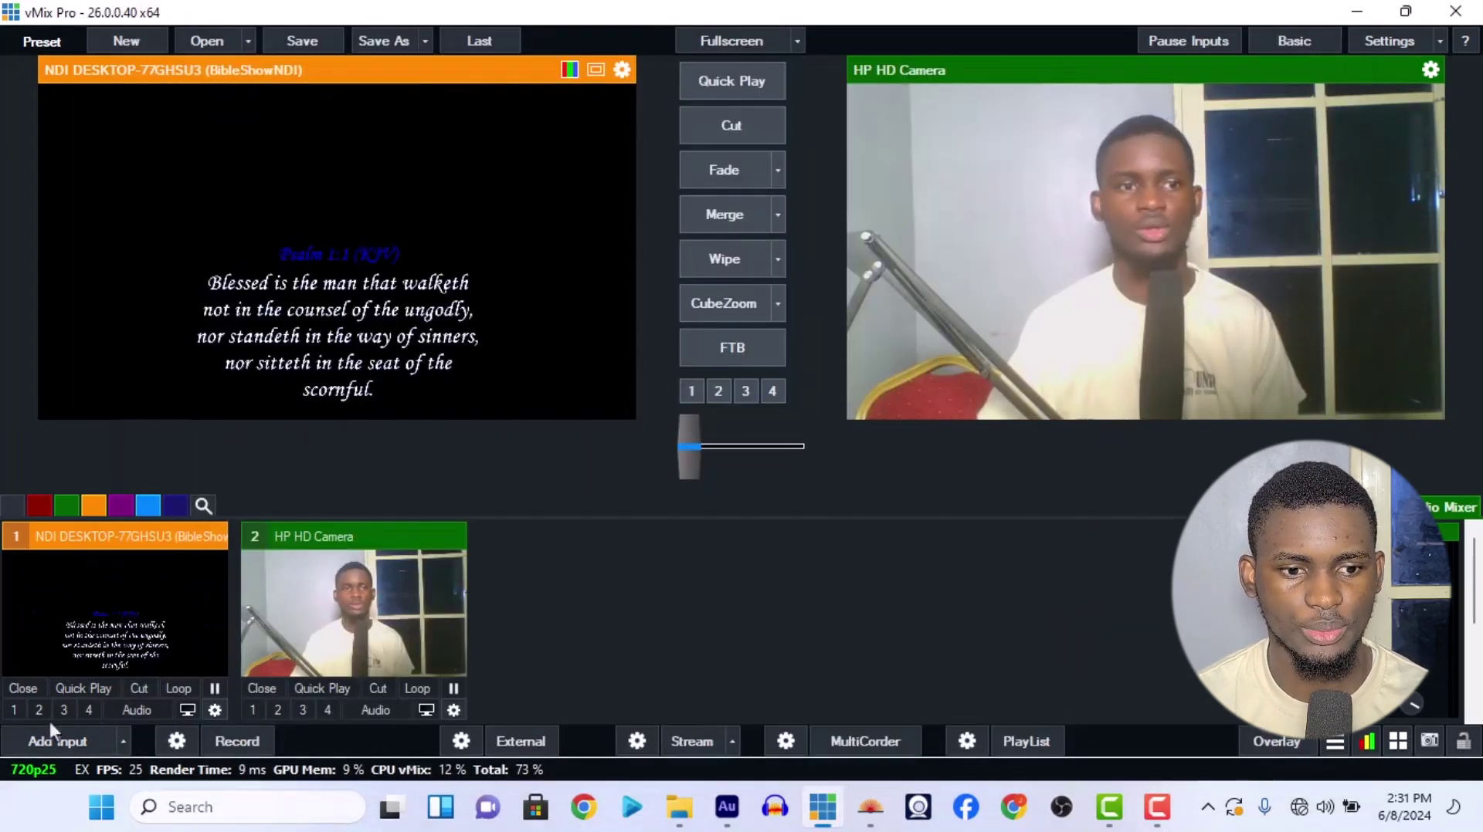
{"action": "left_click", "coordinate": [697, 392]}
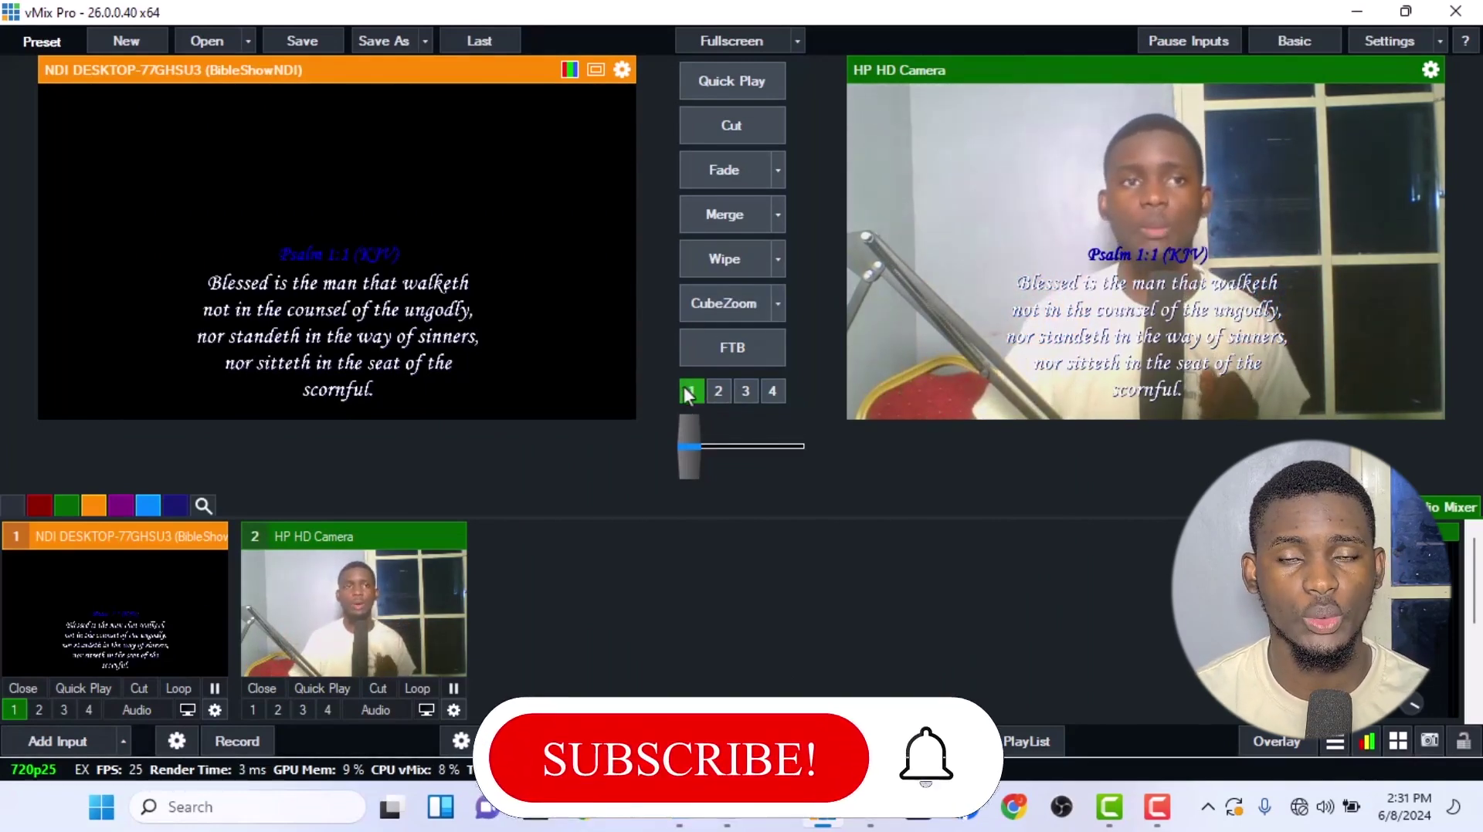
{"action": "left_click", "coordinate": [684, 388]}
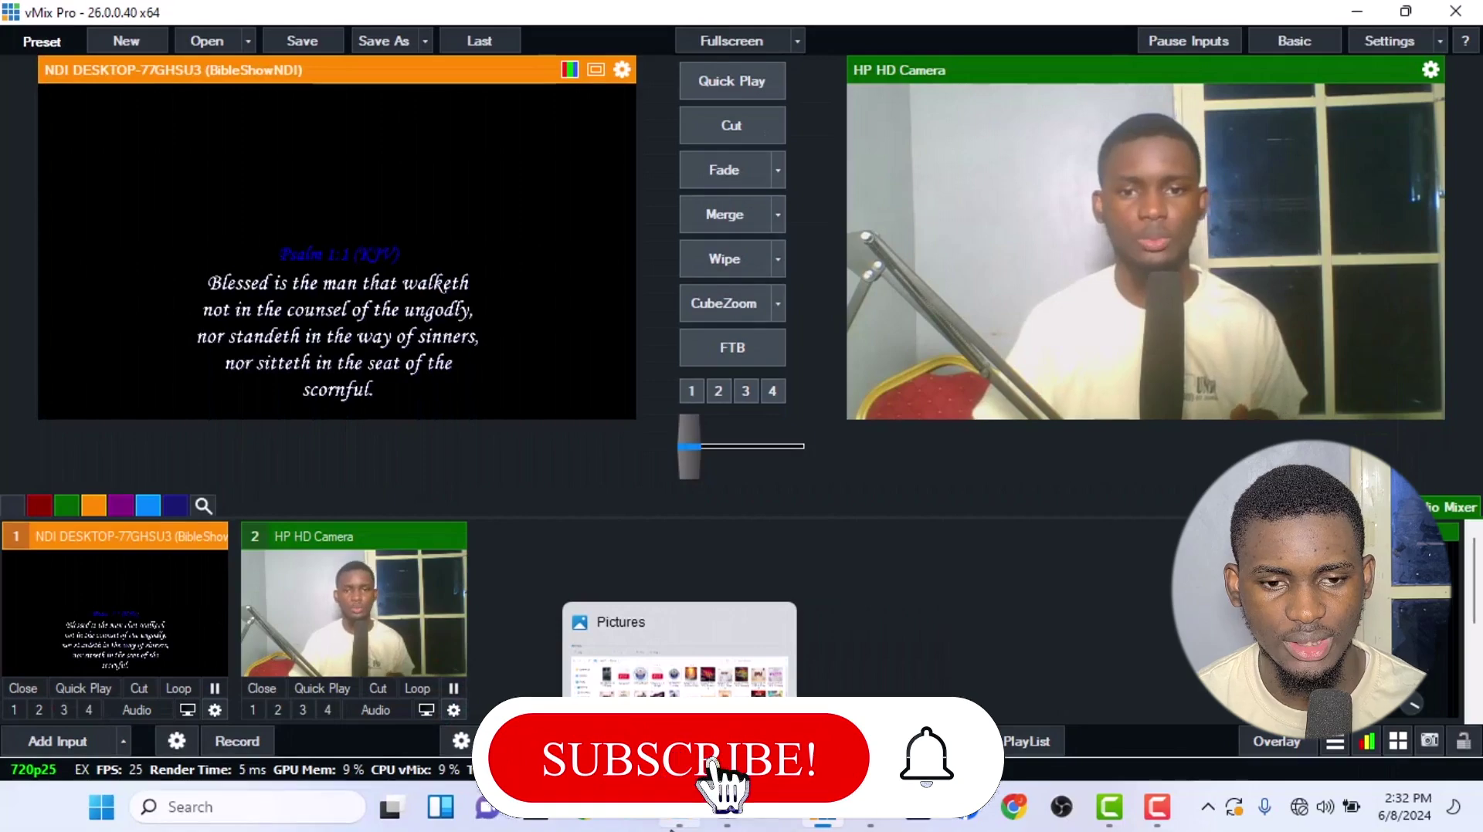
Step: Add Picsart_23-12-22_19-48-52-300.jpg from Pictures as vMix input 3 and load it into preview
{"action": "left_click", "coordinate": [726, 807]}
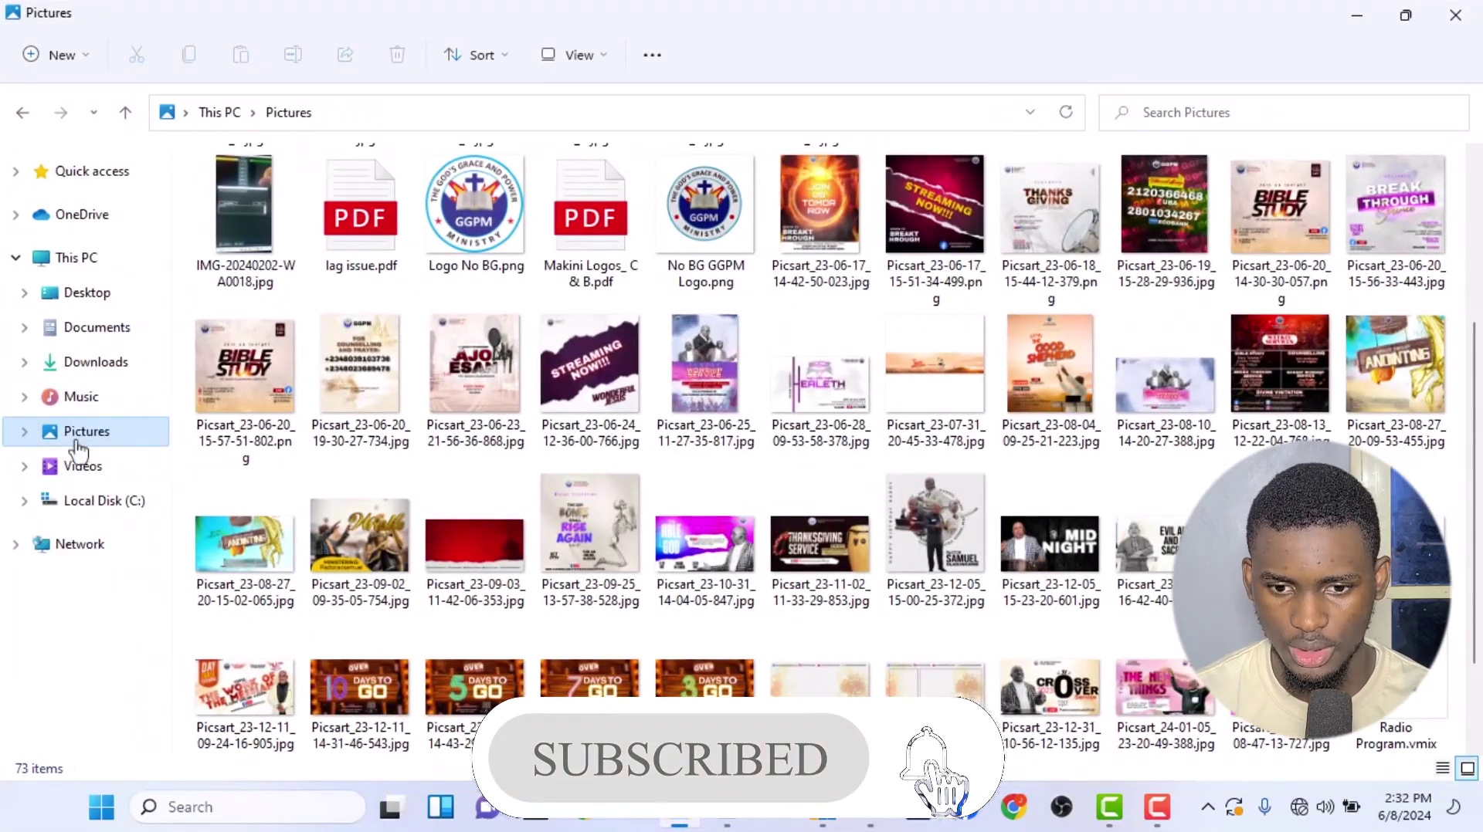
{"action": "left_click", "coordinate": [950, 673]}
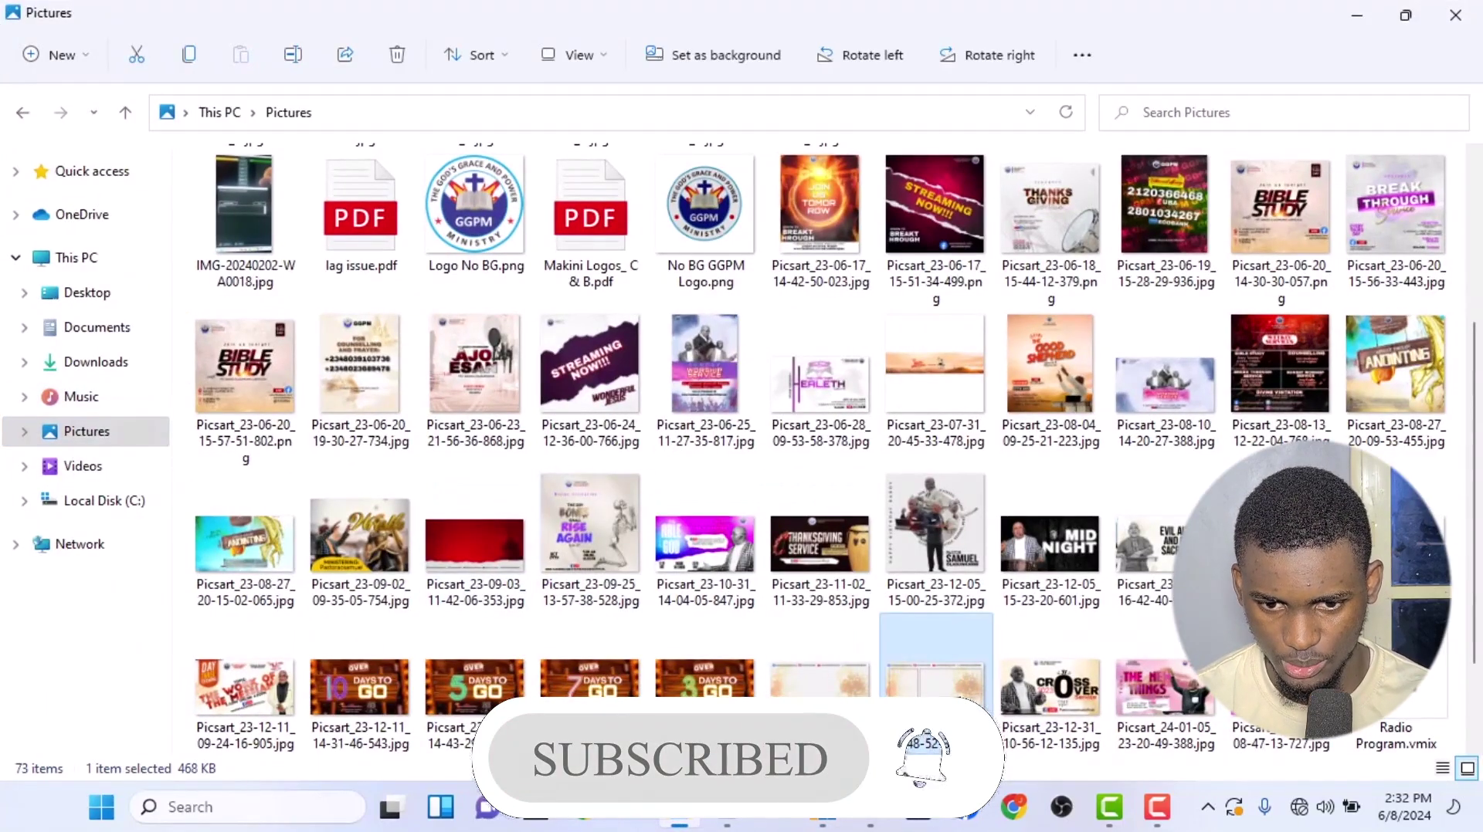
{"action": "left_click", "coordinate": [826, 811]}
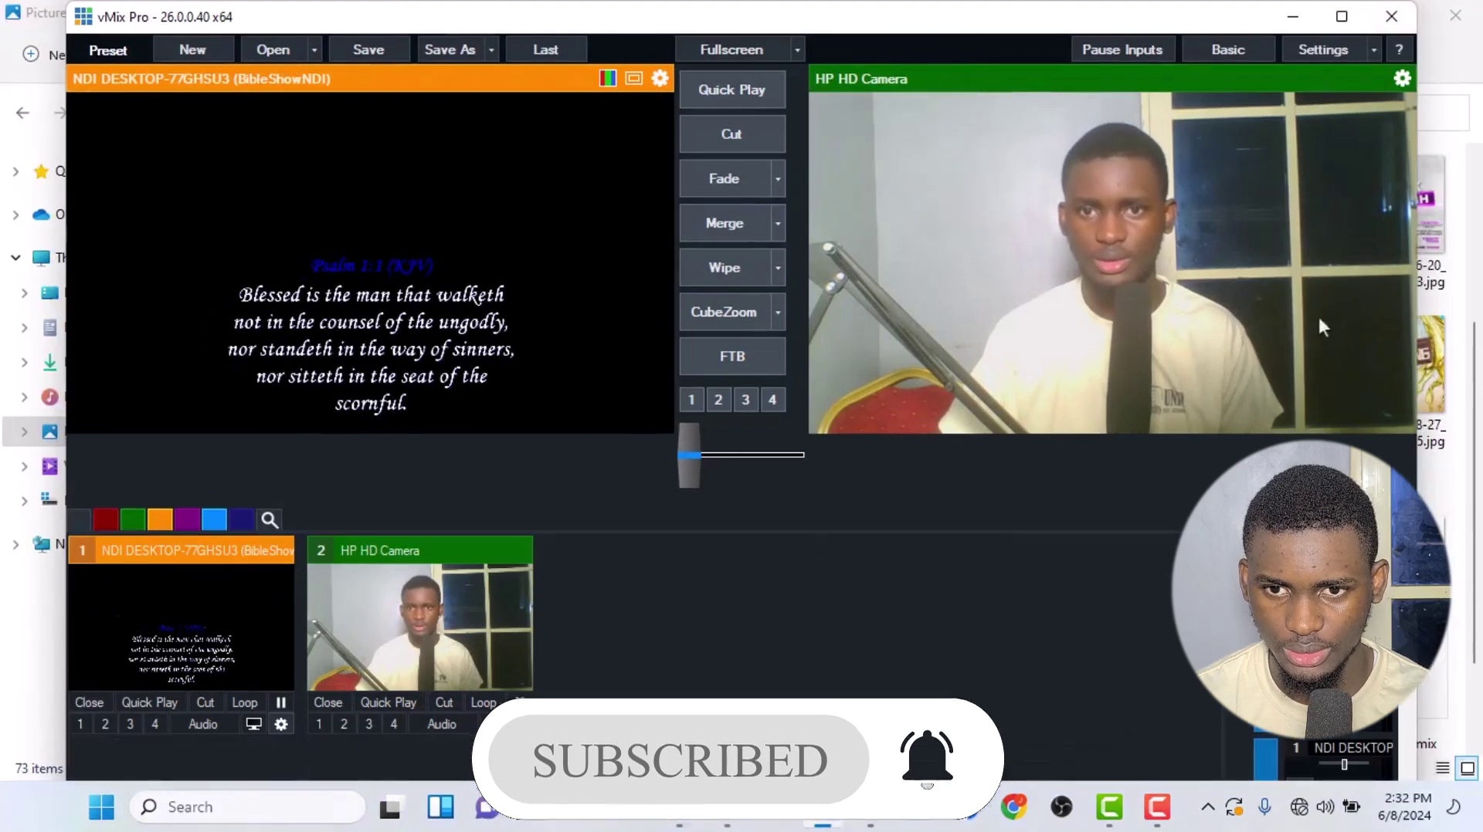
{"action": "left_click_drag", "start_coordinate": [1102, 27], "coordinate": [605, 94]}
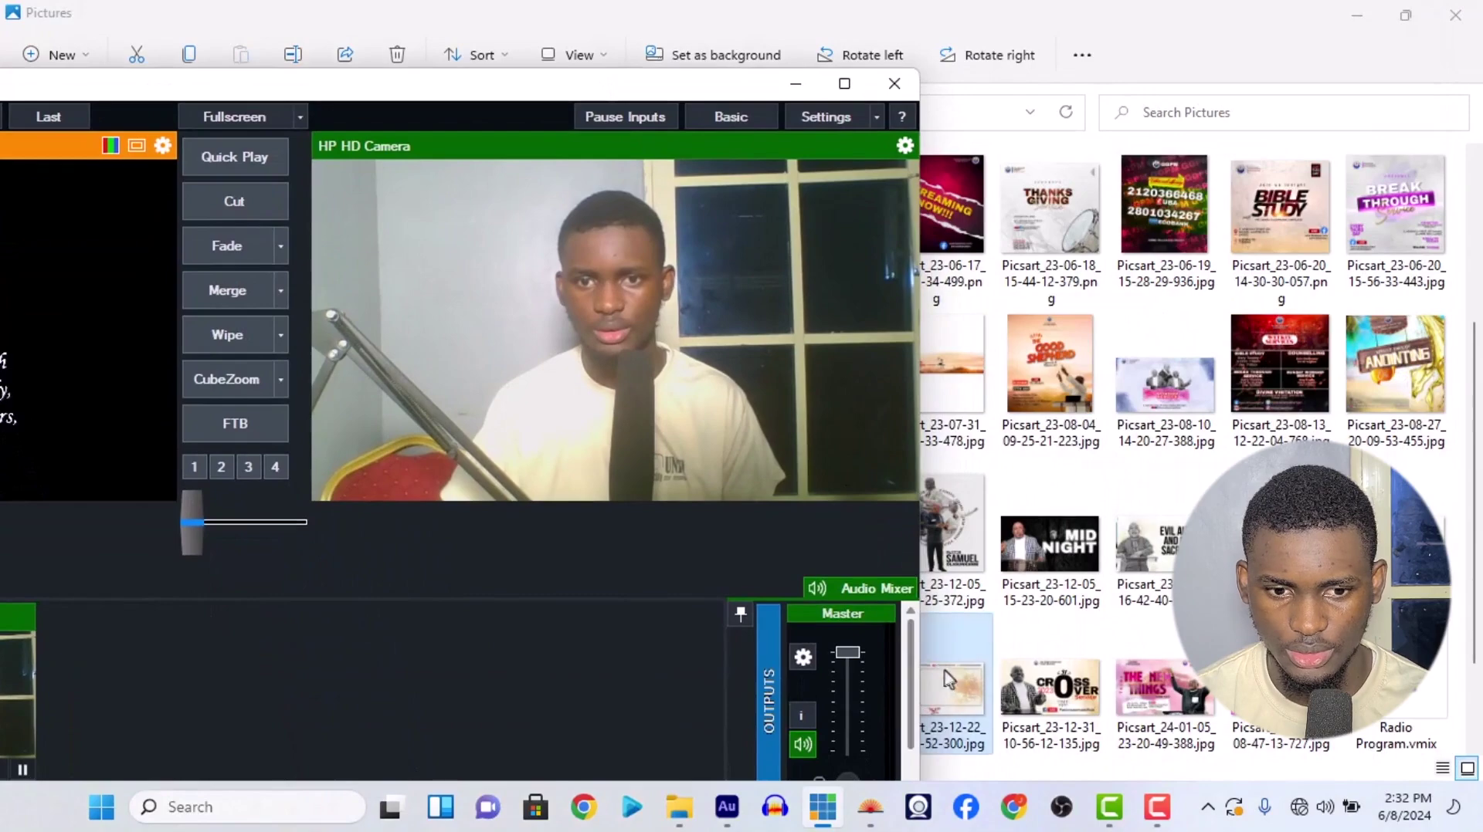
{"action": "left_click_drag", "start_coordinate": [598, 714], "coordinate": [546, 622]}
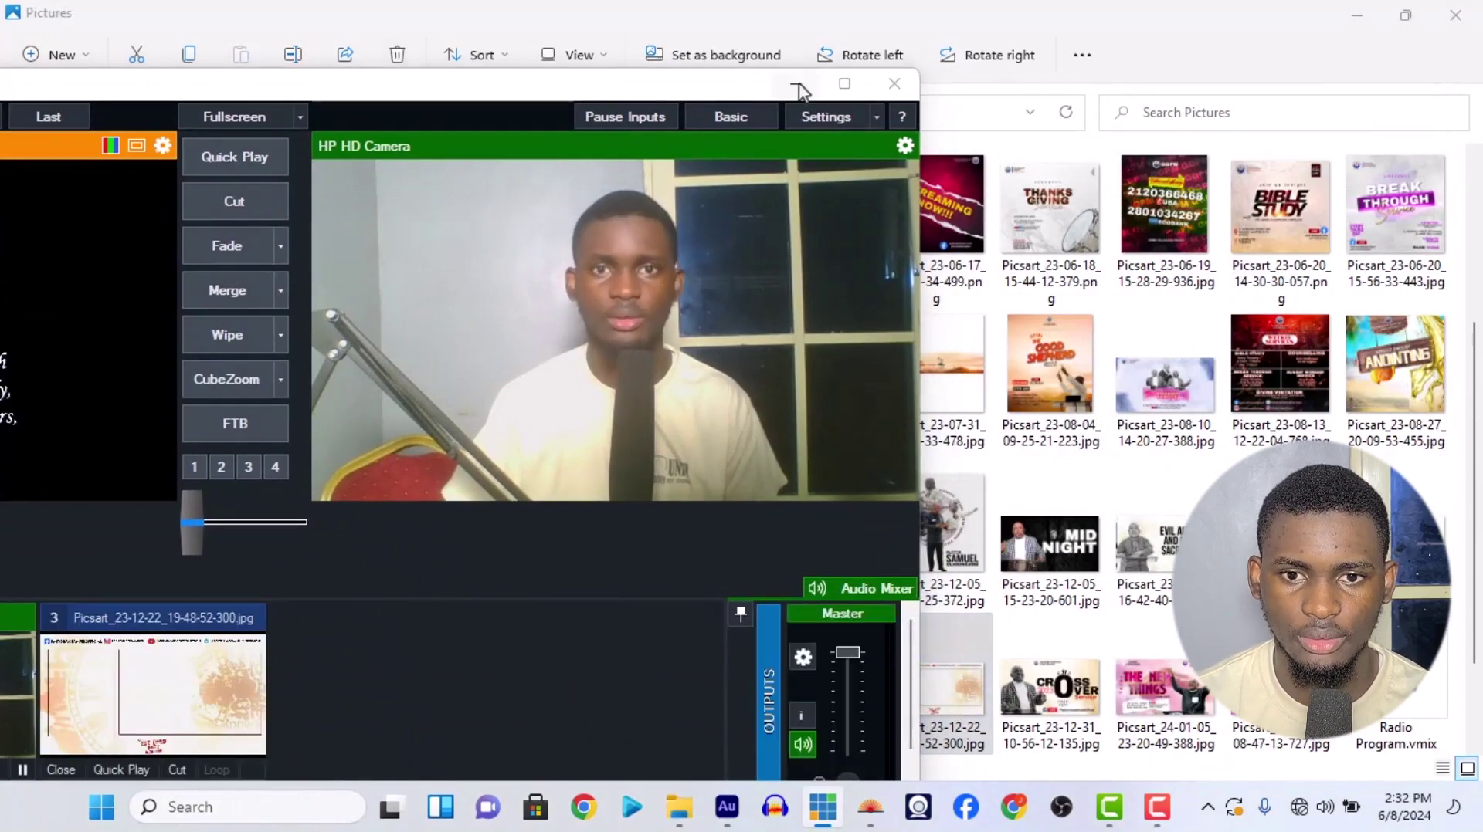
{"action": "left_click", "coordinate": [844, 83]}
{"action": "left_click", "coordinate": [589, 635]}
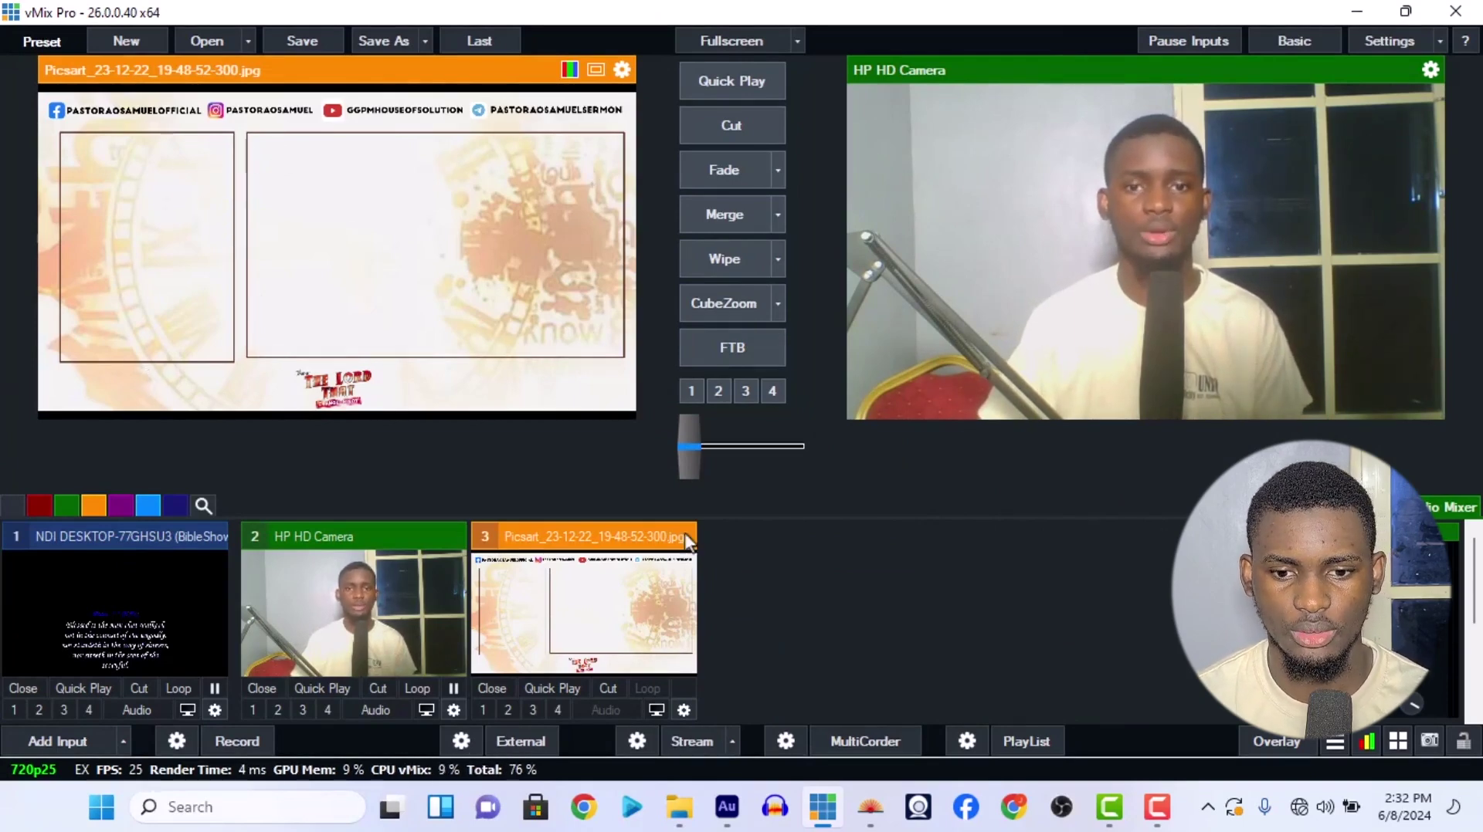
Step: In BibleShow, scroll up the theme gallery and choose the BibleOpened12_01 theme
{"action": "left_click", "coordinate": [870, 807]}
{"action": "scroll", "coordinate": [764, 590], "scroll_direction": "up", "scroll_amount": 5}
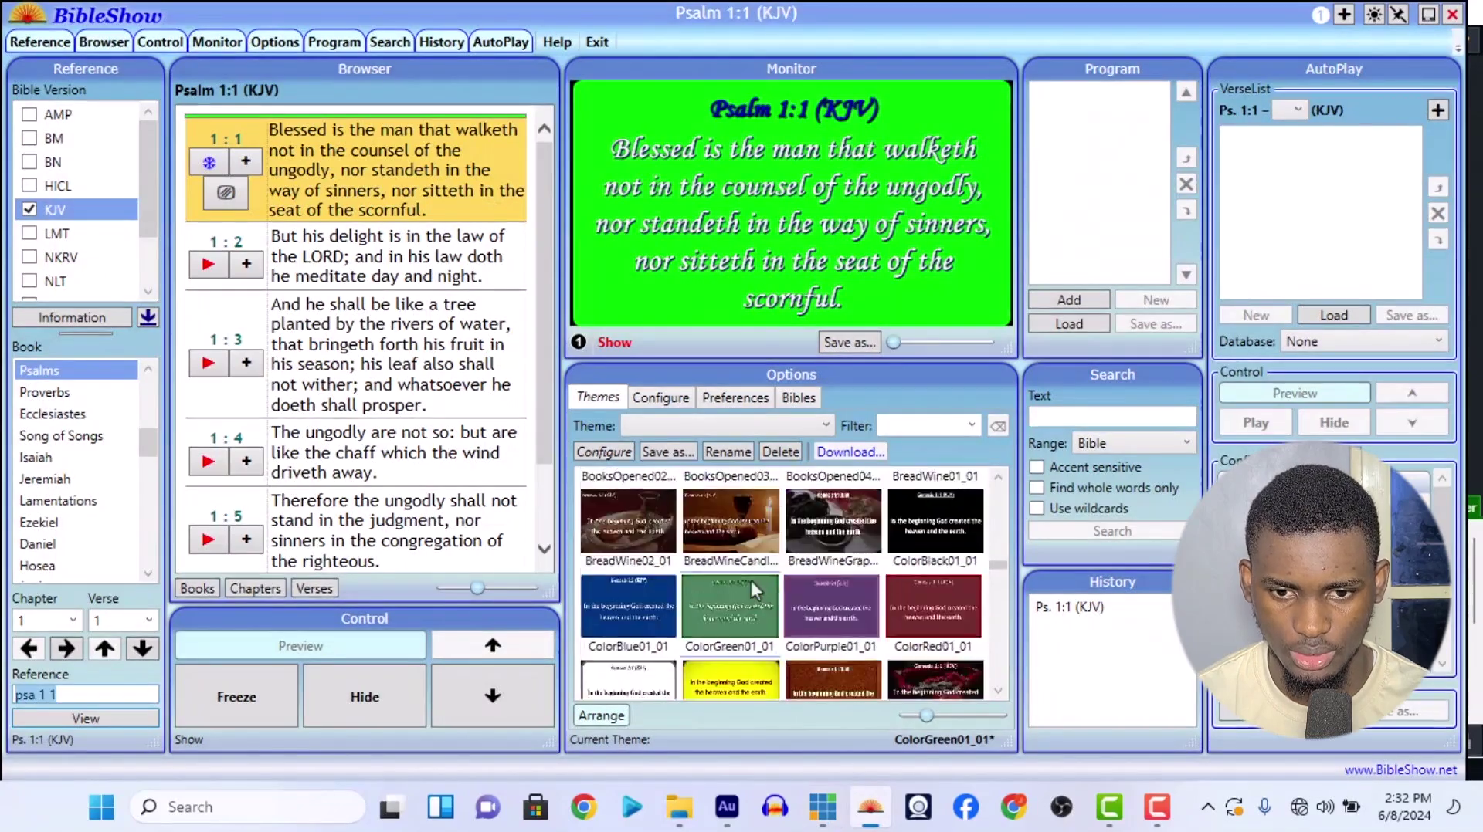
{"action": "scroll", "coordinate": [753, 590], "scroll_direction": "up", "scroll_amount": 3}
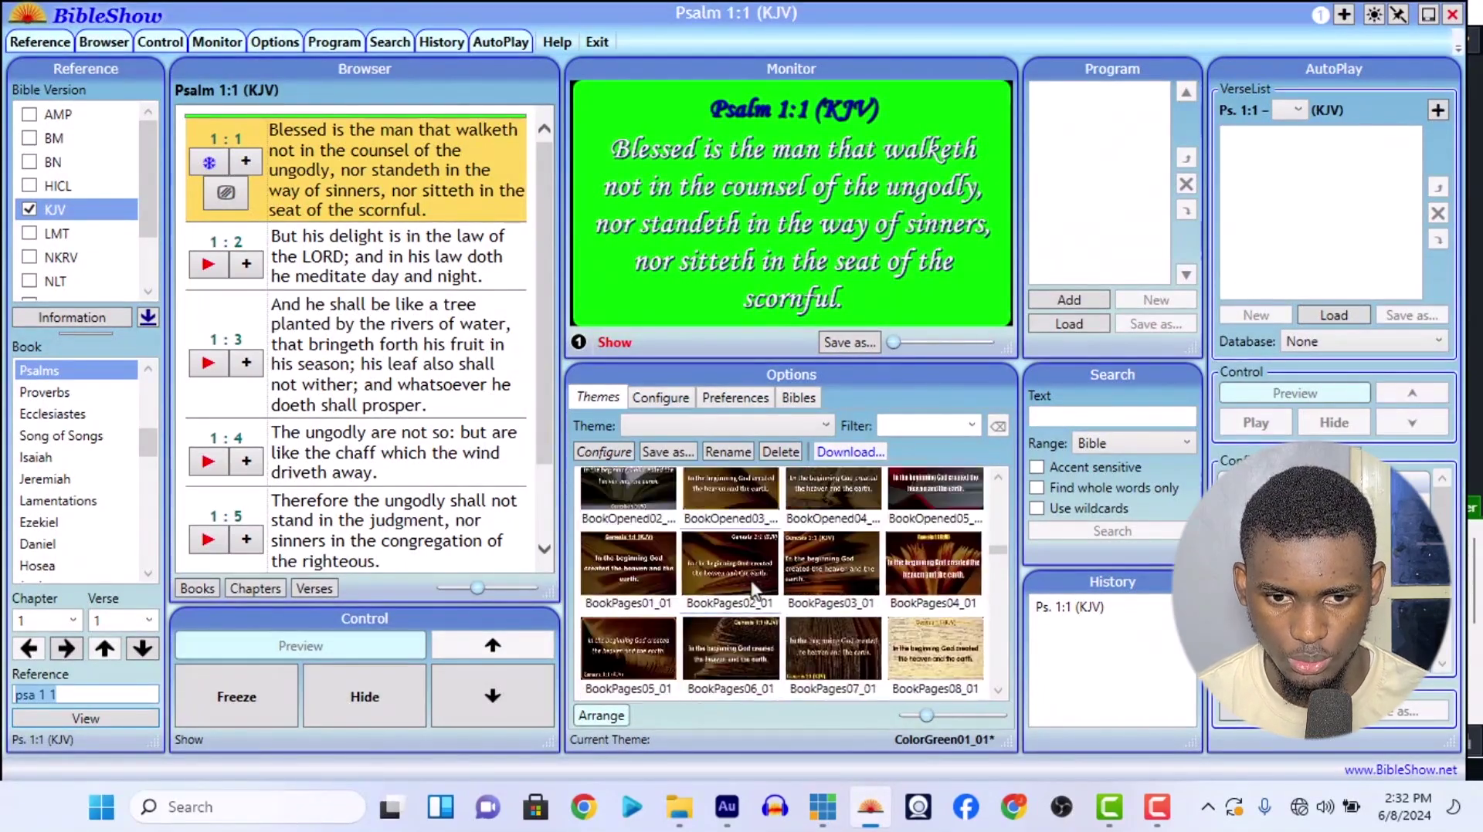
{"action": "scroll", "coordinate": [753, 590], "scroll_direction": "up", "scroll_amount": 4}
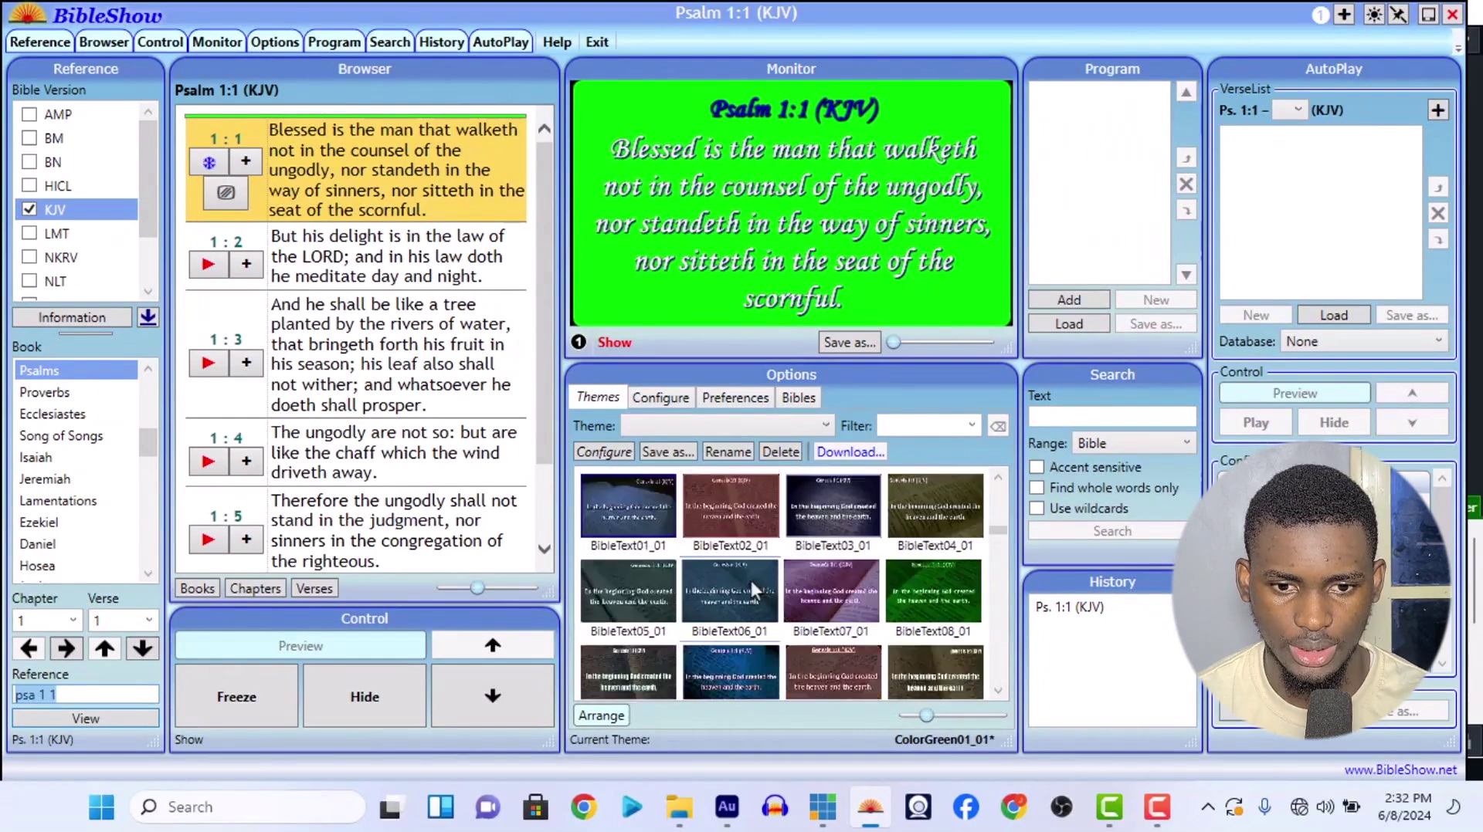
{"action": "left_click", "coordinate": [730, 643]}
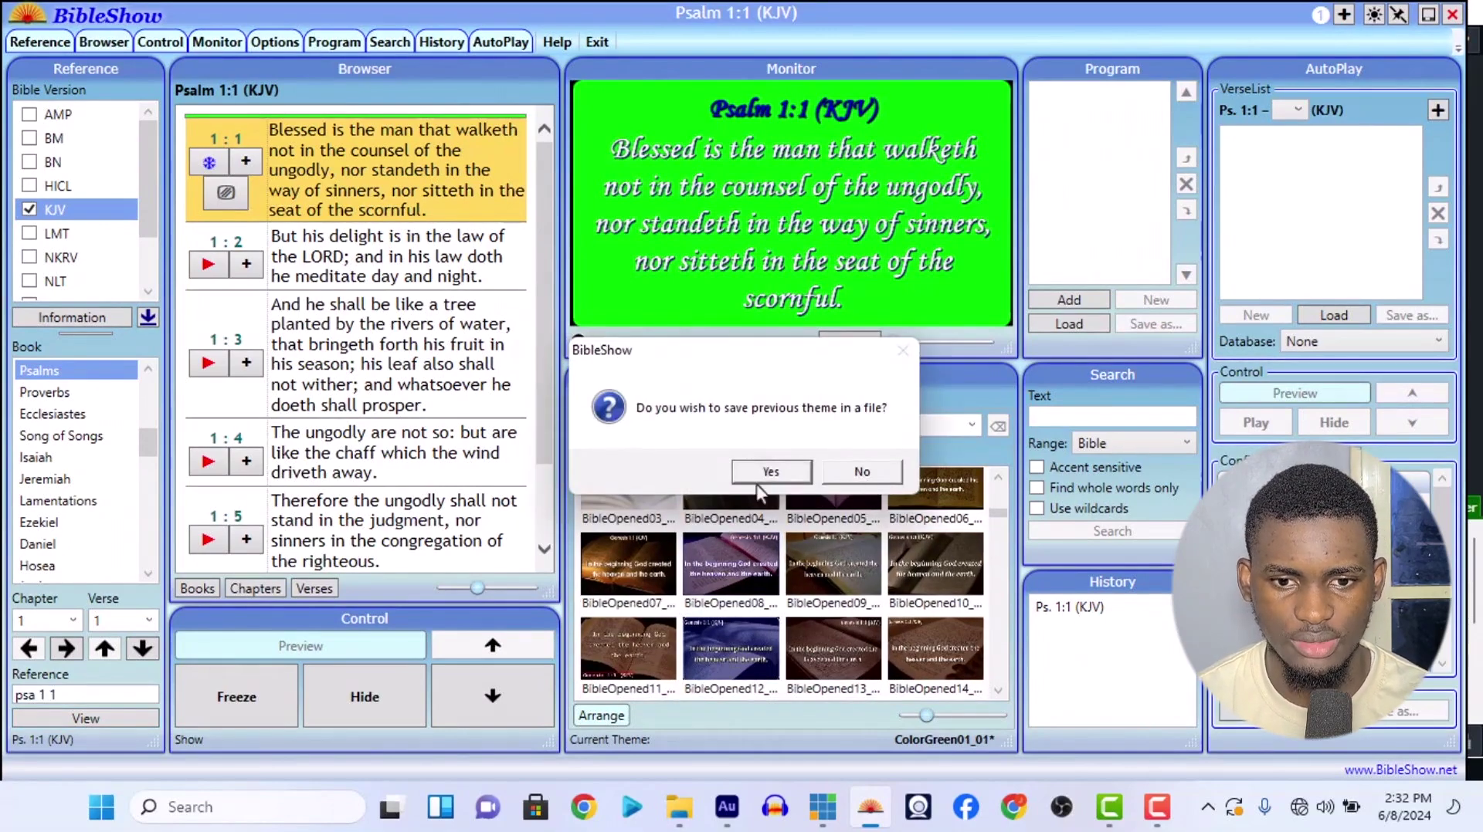
Step: Save the previous green theme as 'green sceen bible tex', apply BibleOpened12_01, and return to vMix
{"action": "left_click", "coordinate": [756, 478]}
{"action": "type", "text": "green s"}
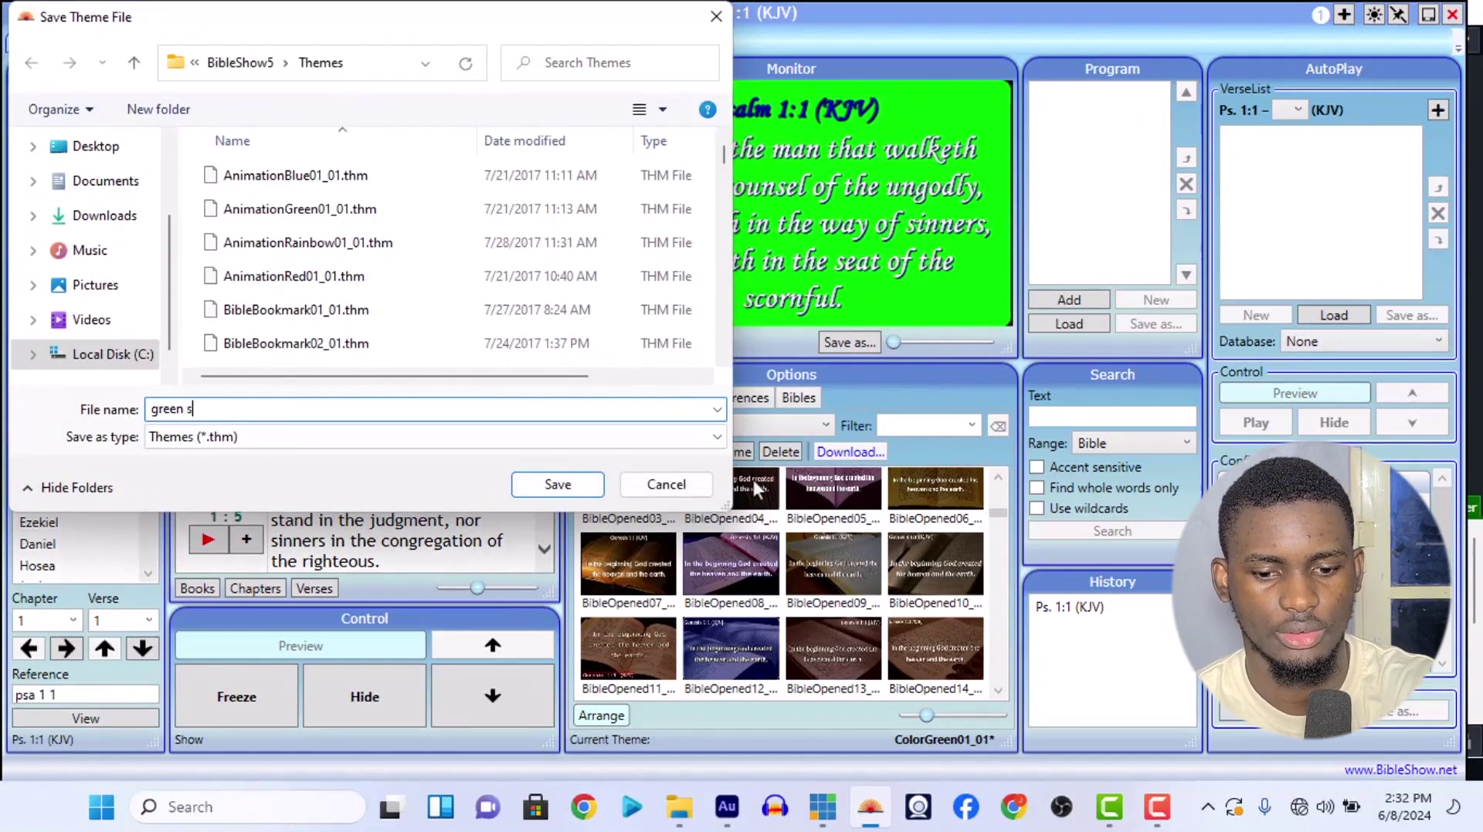
{"action": "type", "text": "ceen bible text"}
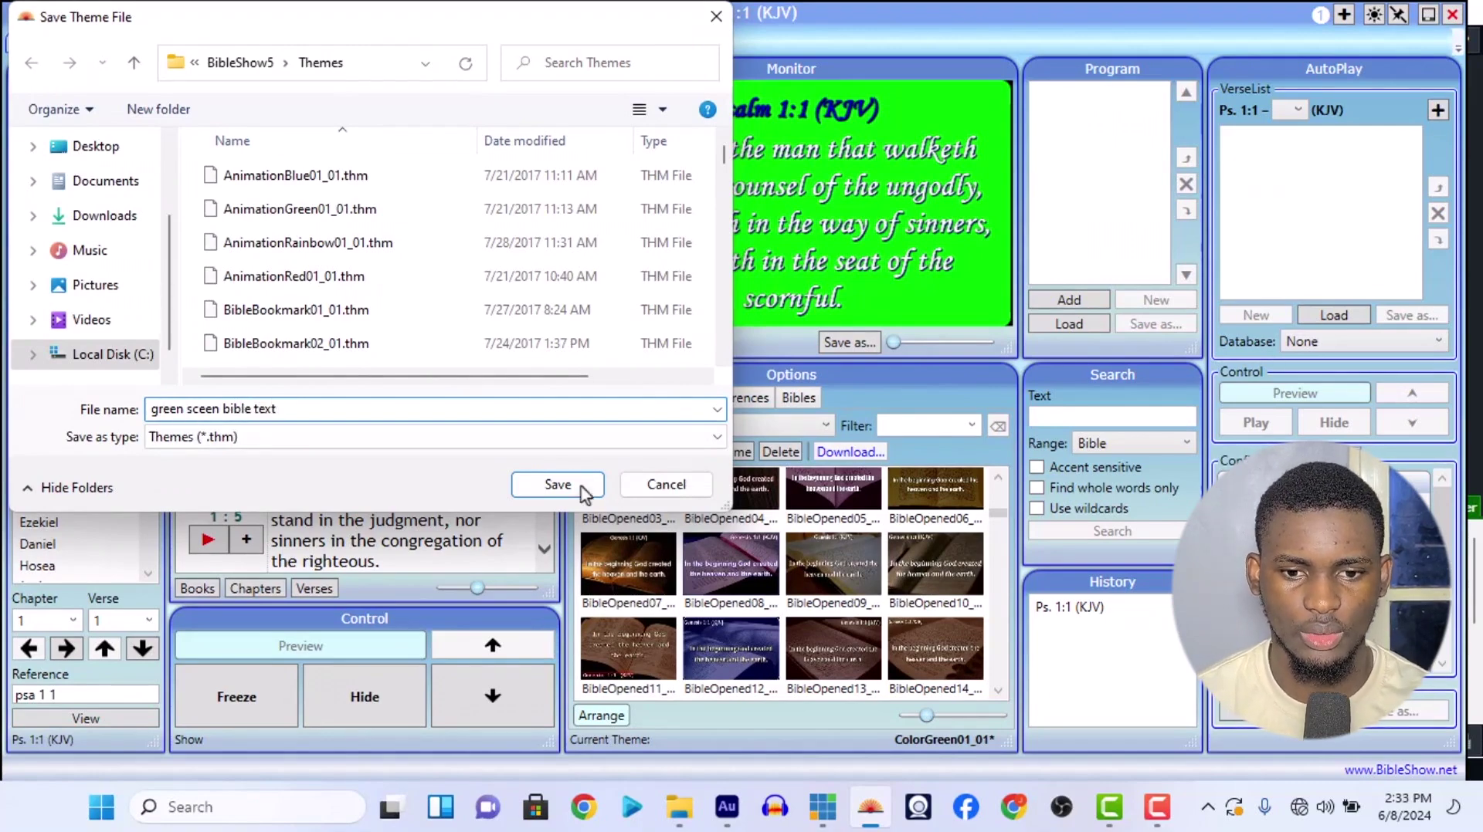
{"action": "left_click", "coordinate": [583, 488]}
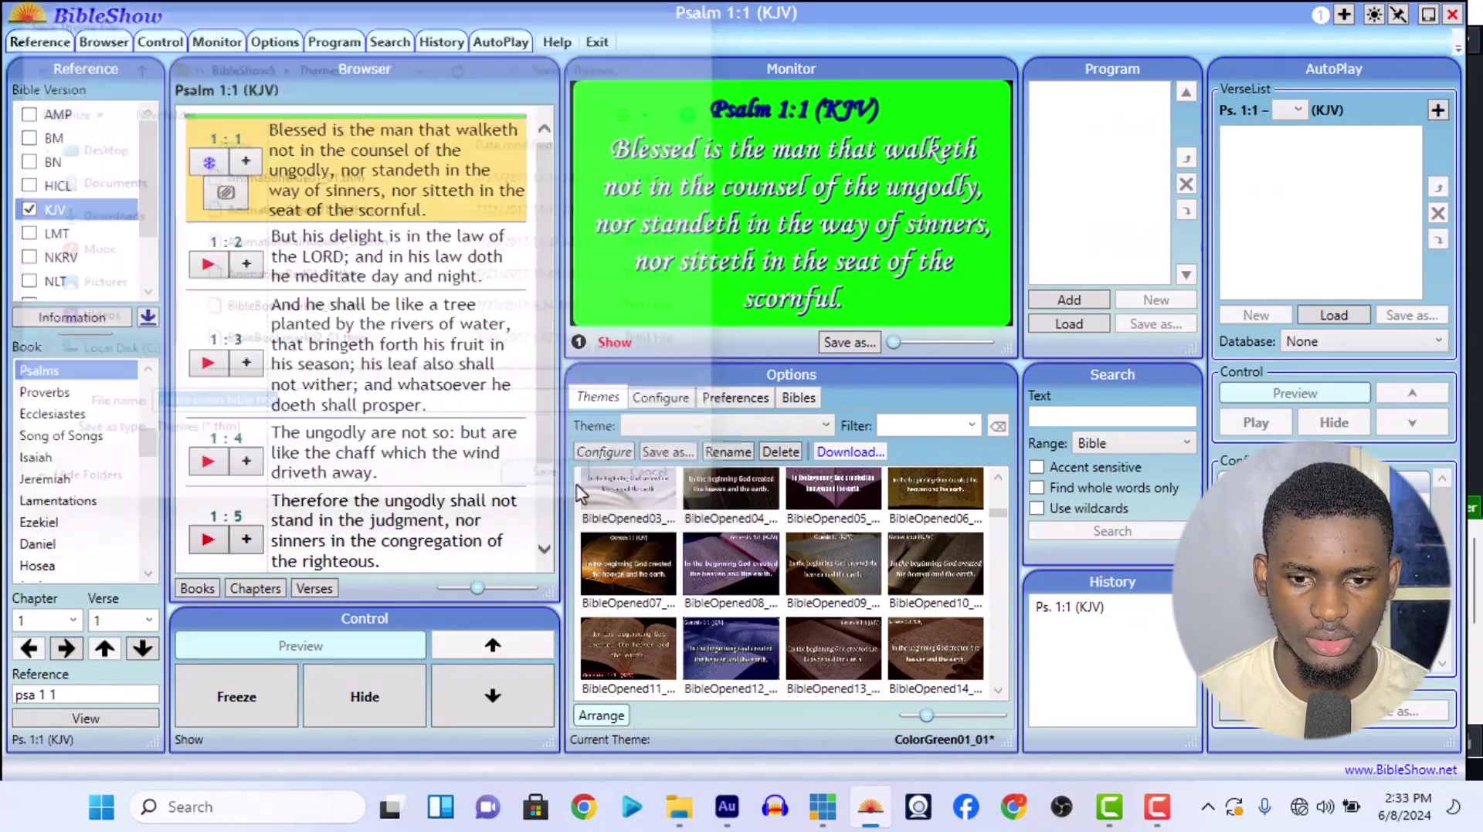
{"action": "left_click", "coordinate": [728, 656]}
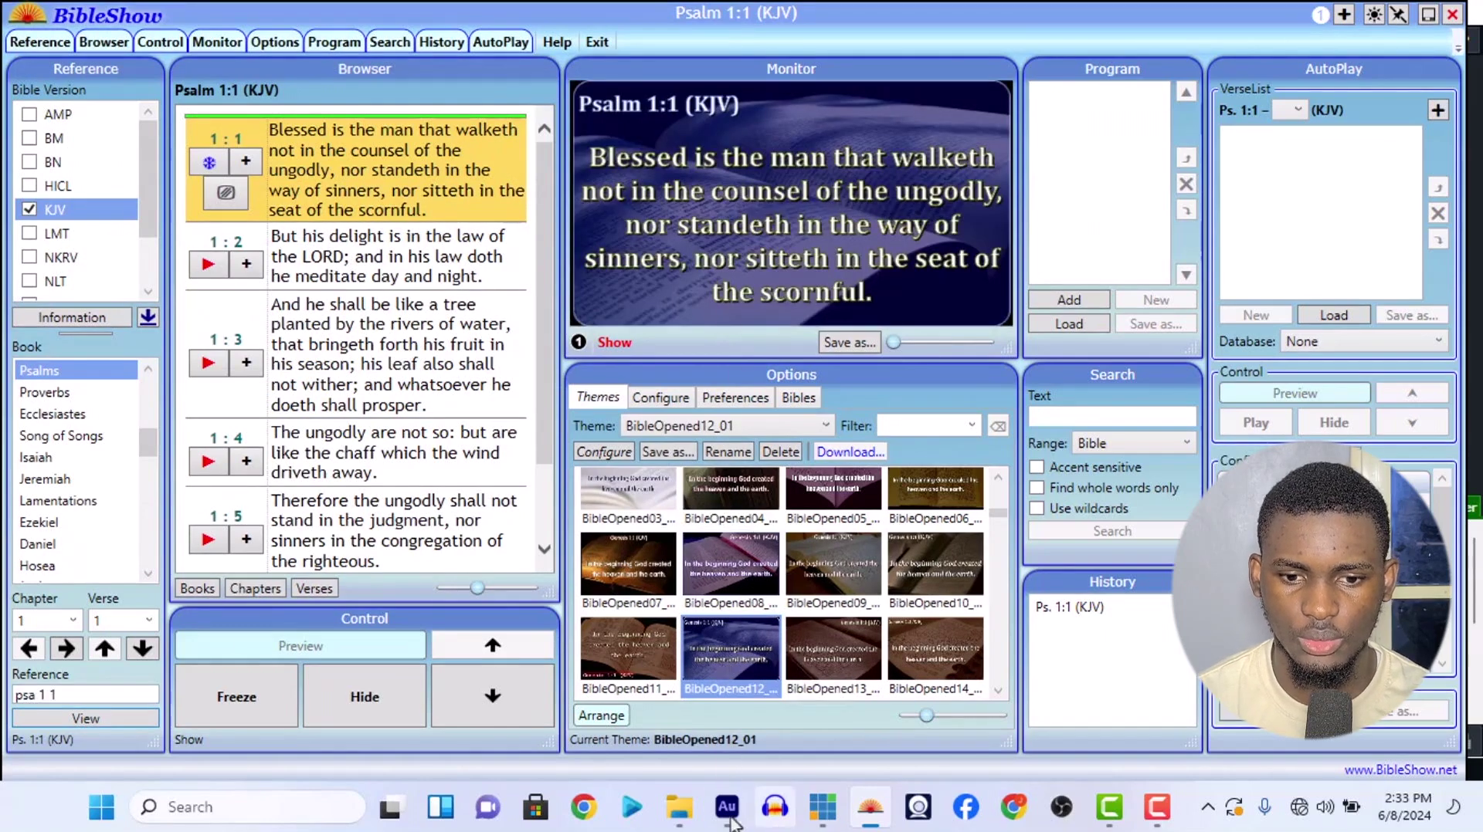
{"action": "left_click", "coordinate": [822, 807]}
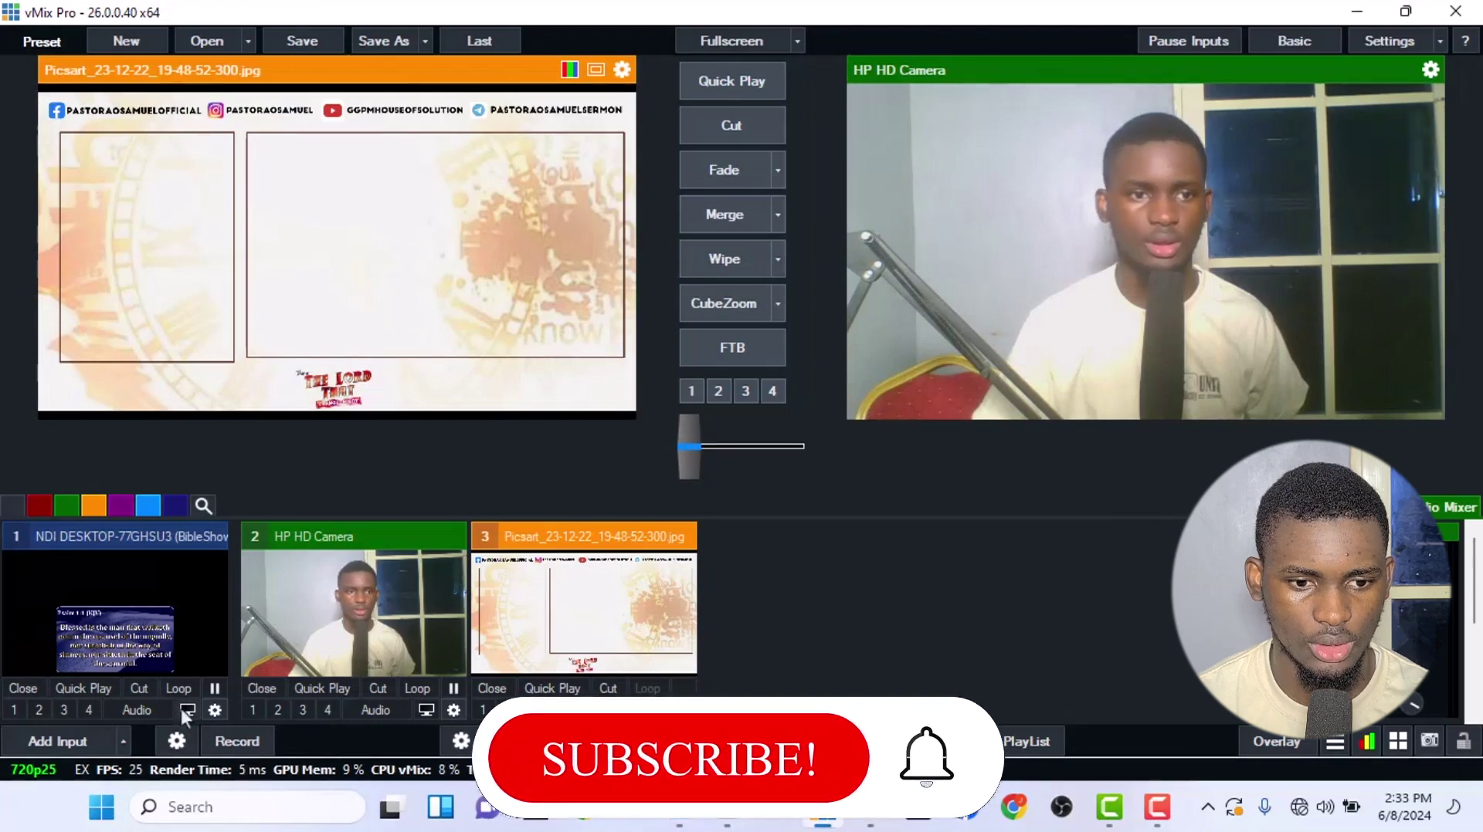
Step: Reset BibleShow input 1 to zoom 1 and pan 0, and turn its colour key off
{"action": "left_click", "coordinate": [215, 710]}
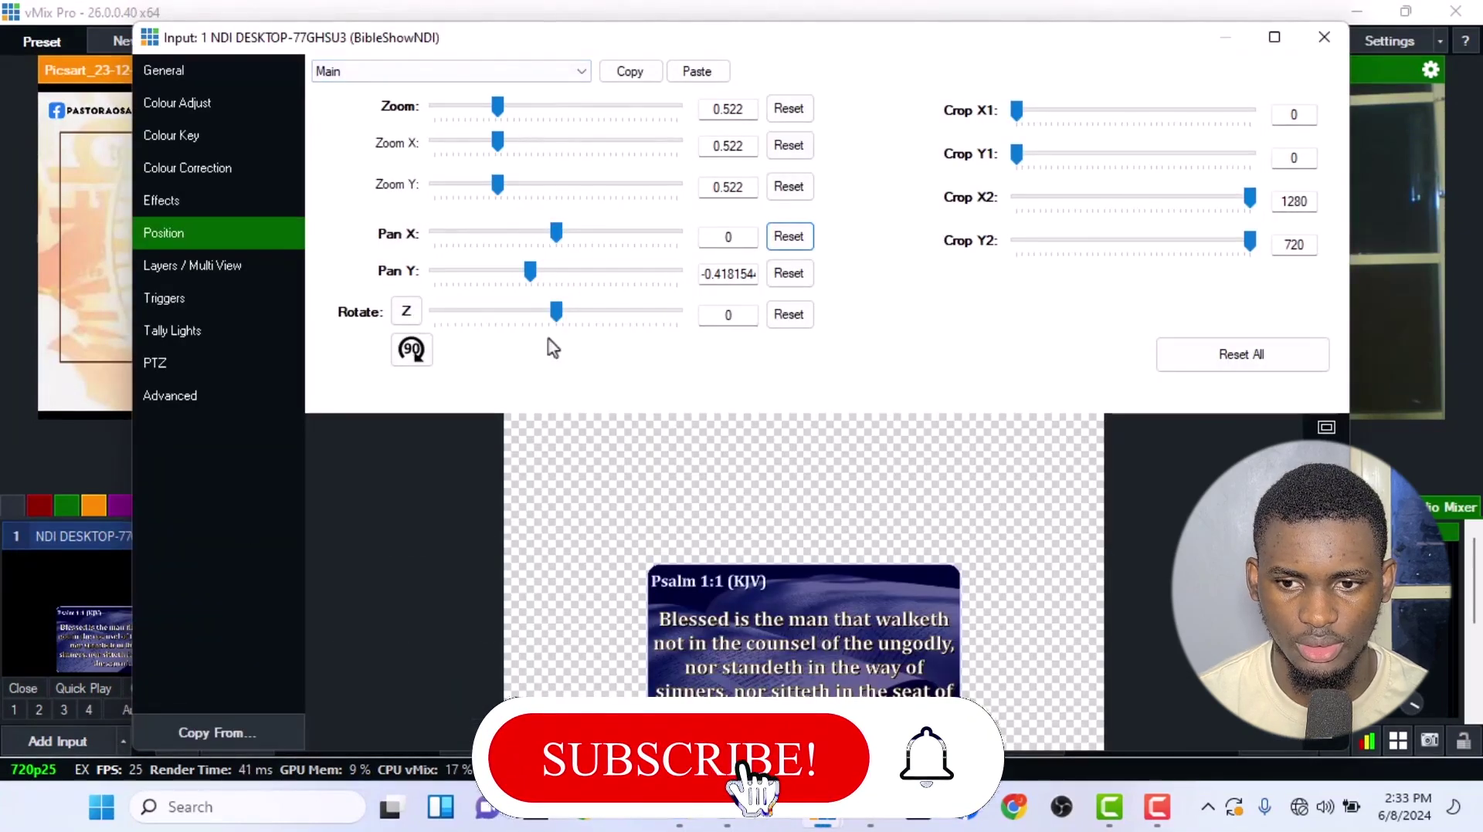
{"action": "left_click", "coordinate": [1282, 357]}
{"action": "left_click", "coordinate": [238, 137]}
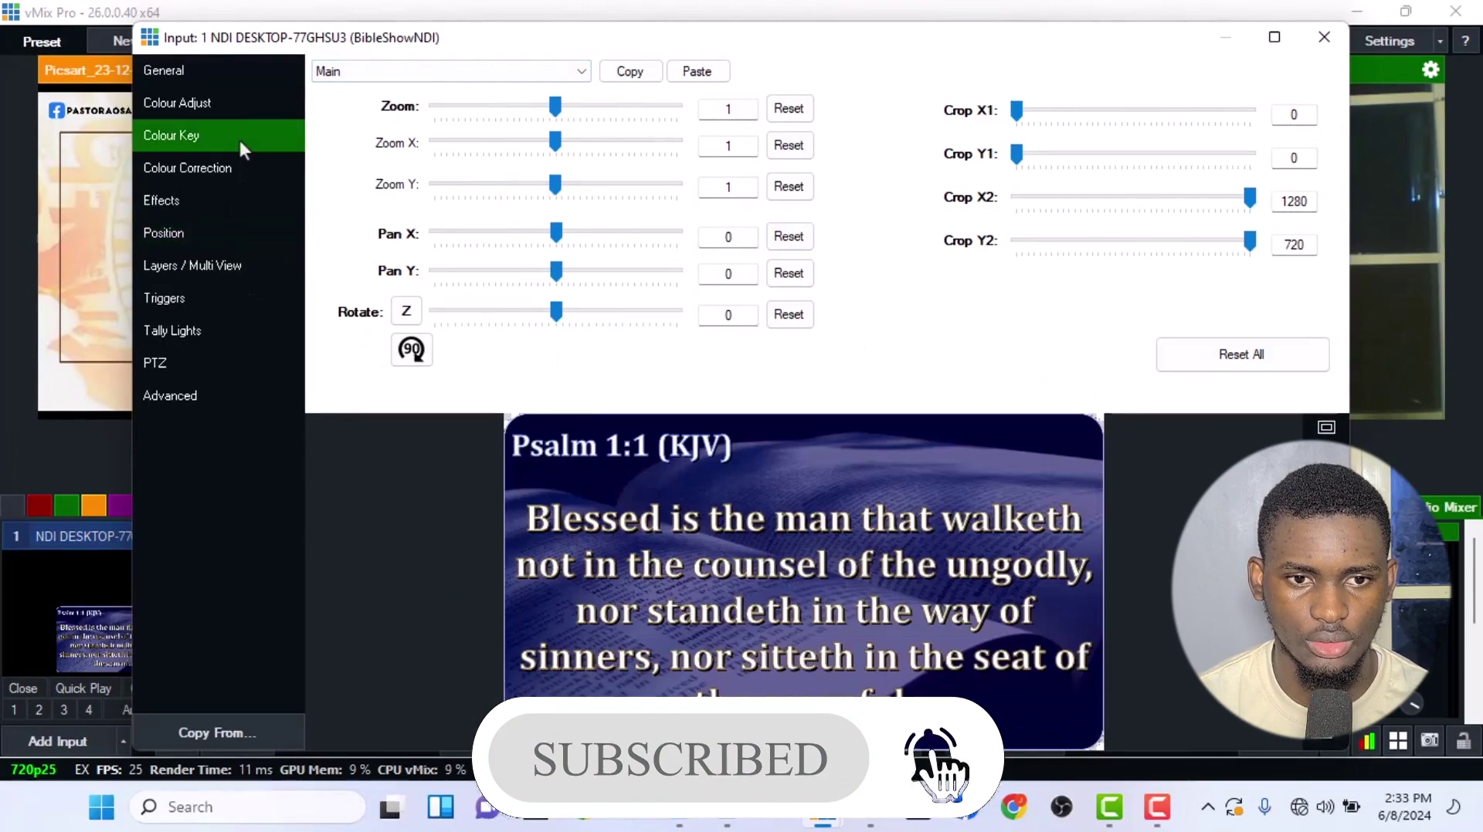
{"action": "left_click", "coordinate": [334, 101]}
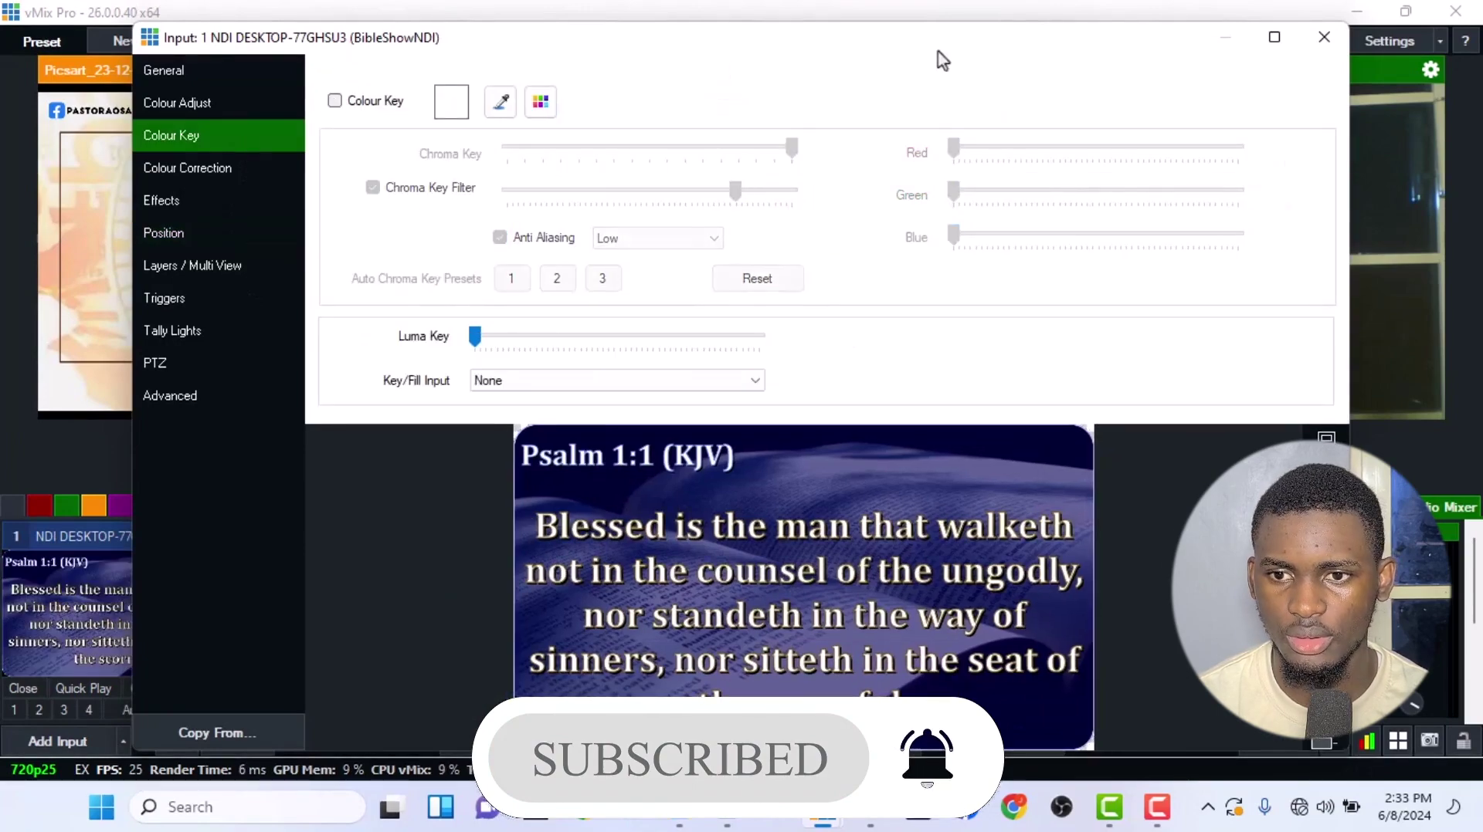
{"action": "left_click", "coordinate": [1324, 39]}
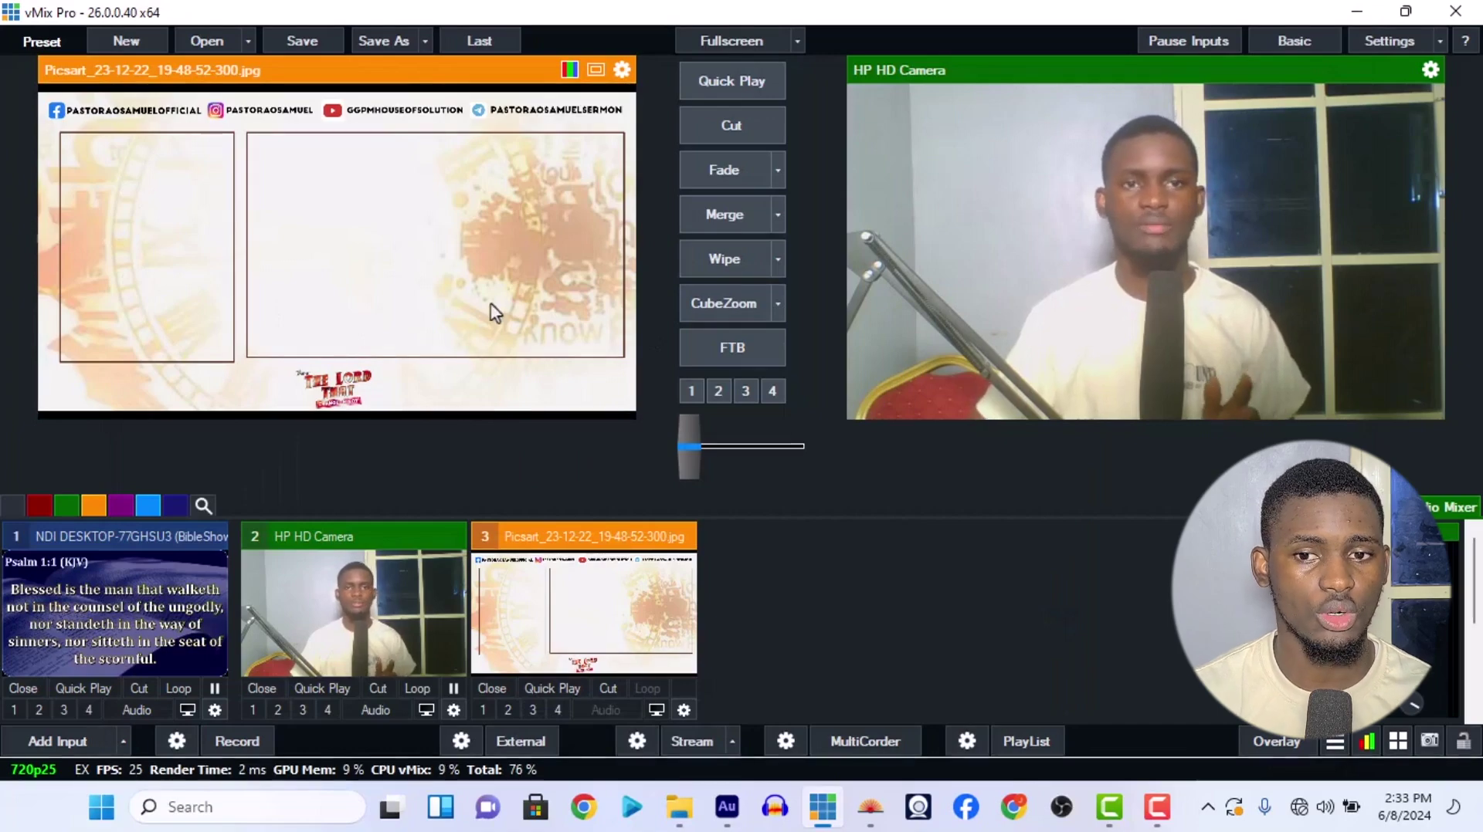
Step: Assign the BibleShow NDI feed to layer 2 of the frame picture input
{"action": "left_click", "coordinate": [682, 710]}
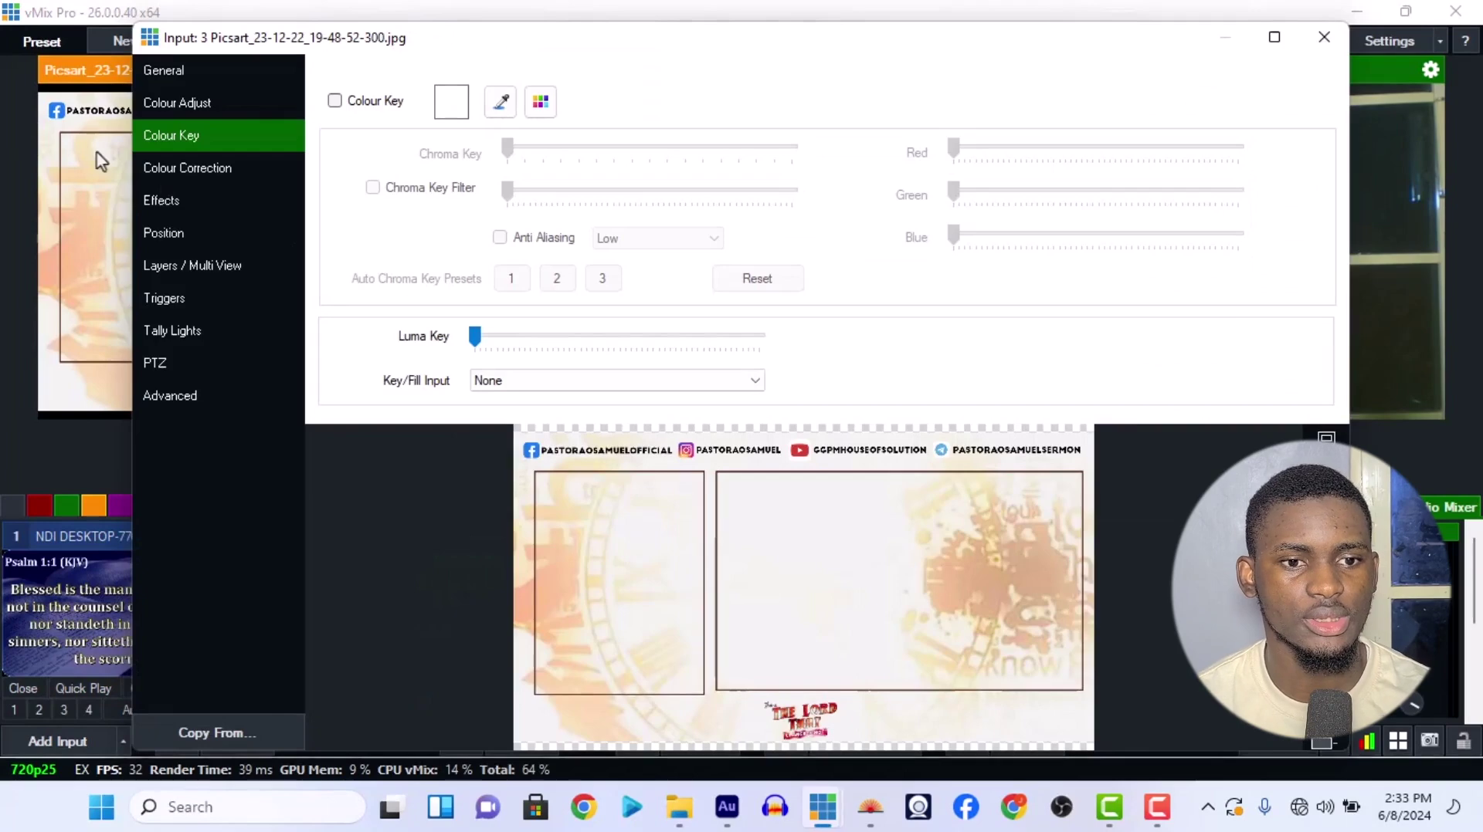
{"action": "left_click", "coordinate": [198, 240]}
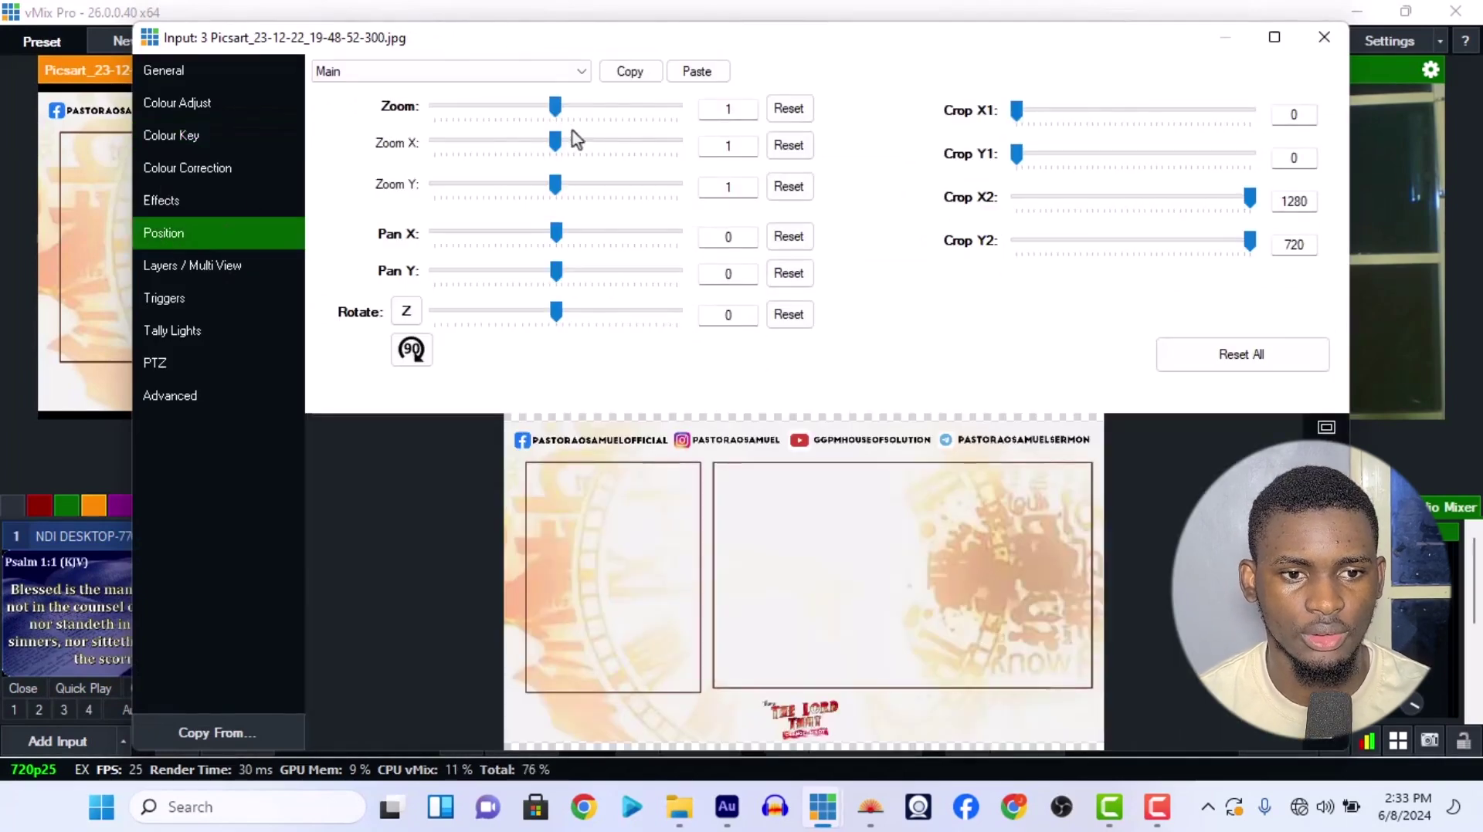
{"action": "left_click", "coordinate": [151, 264]}
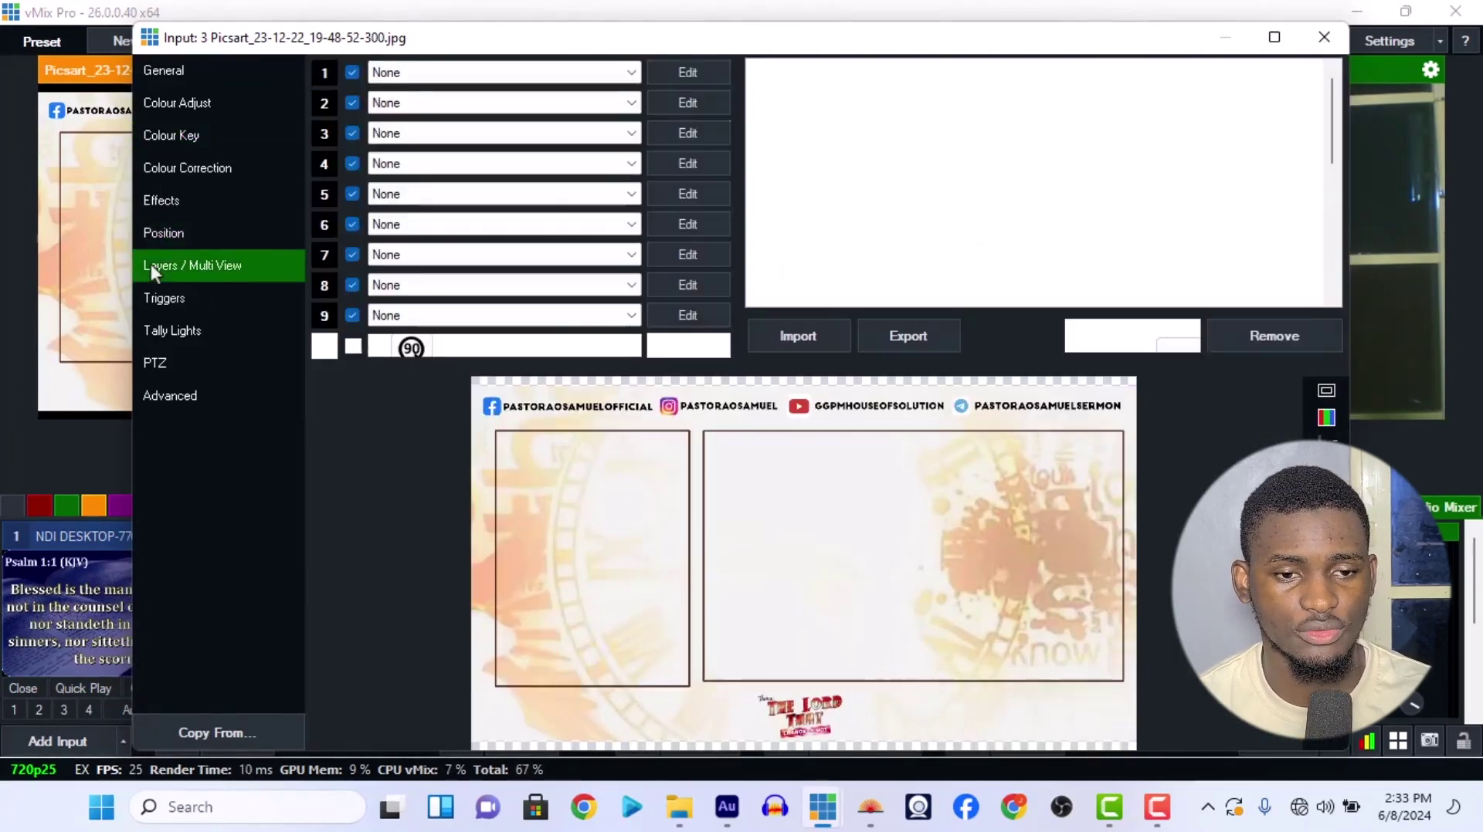
{"action": "left_click", "coordinate": [484, 77]}
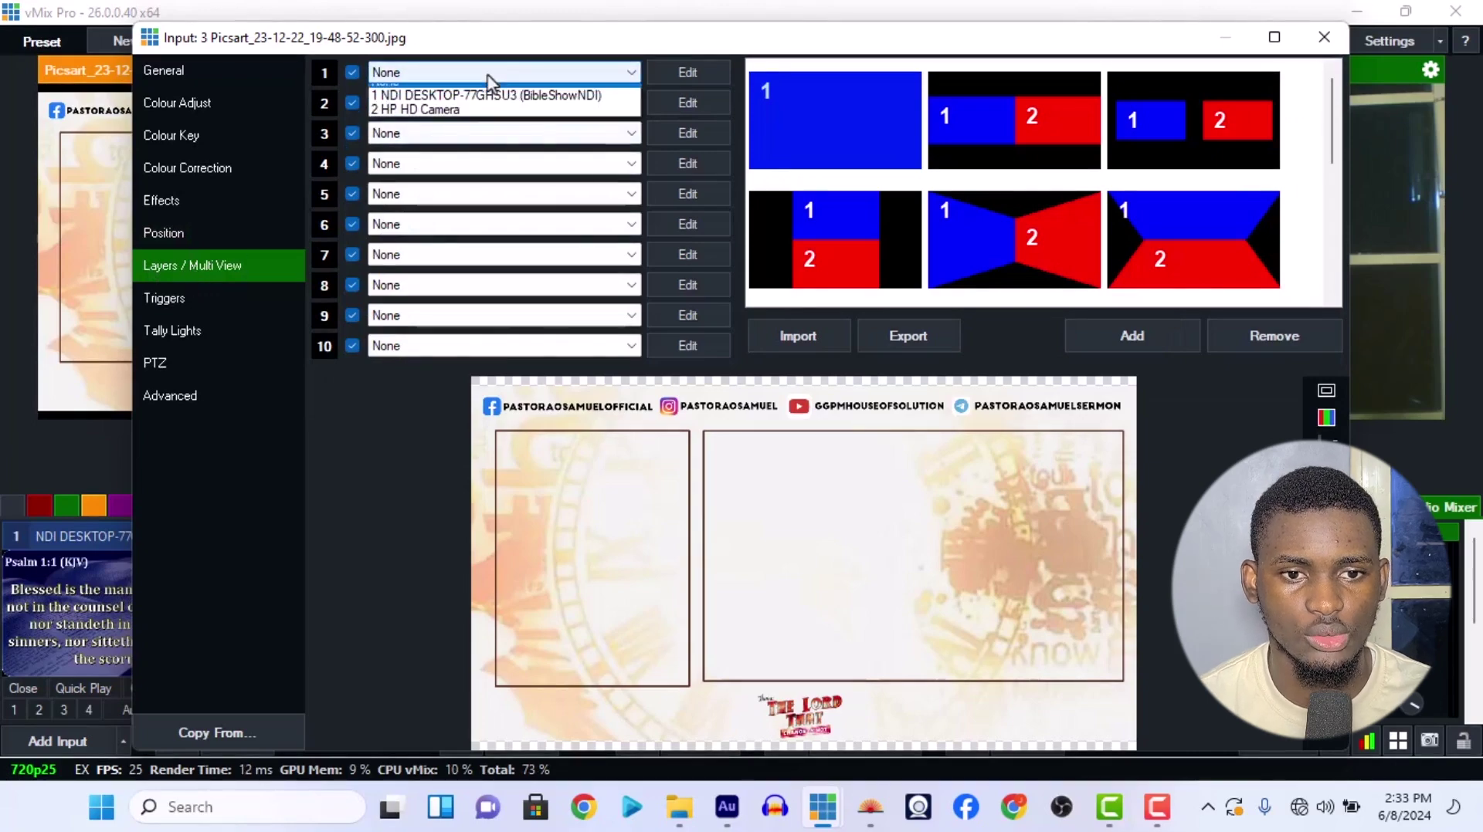
{"action": "left_click", "coordinate": [405, 106]}
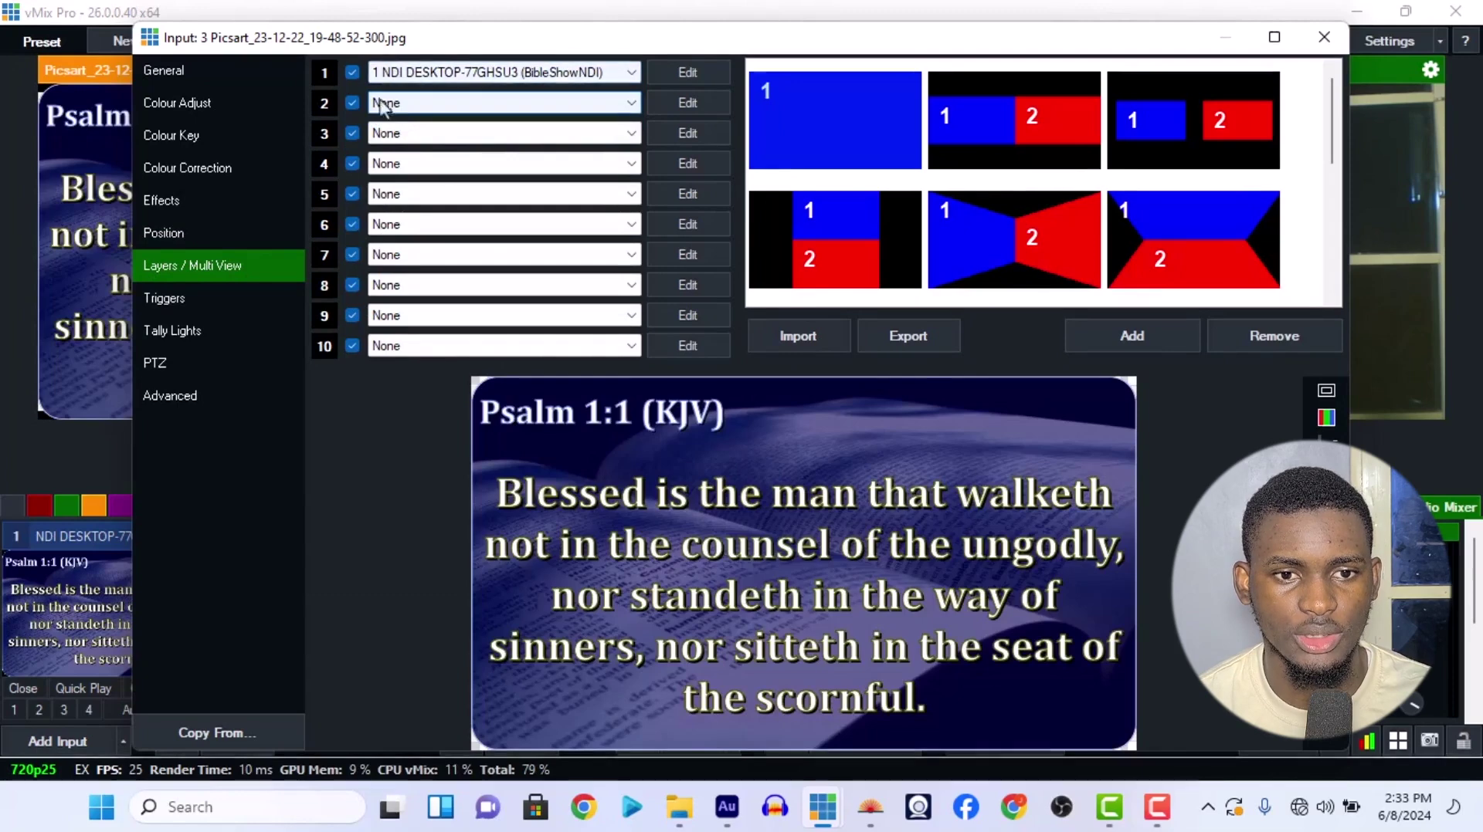
{"action": "left_click", "coordinate": [434, 104]}
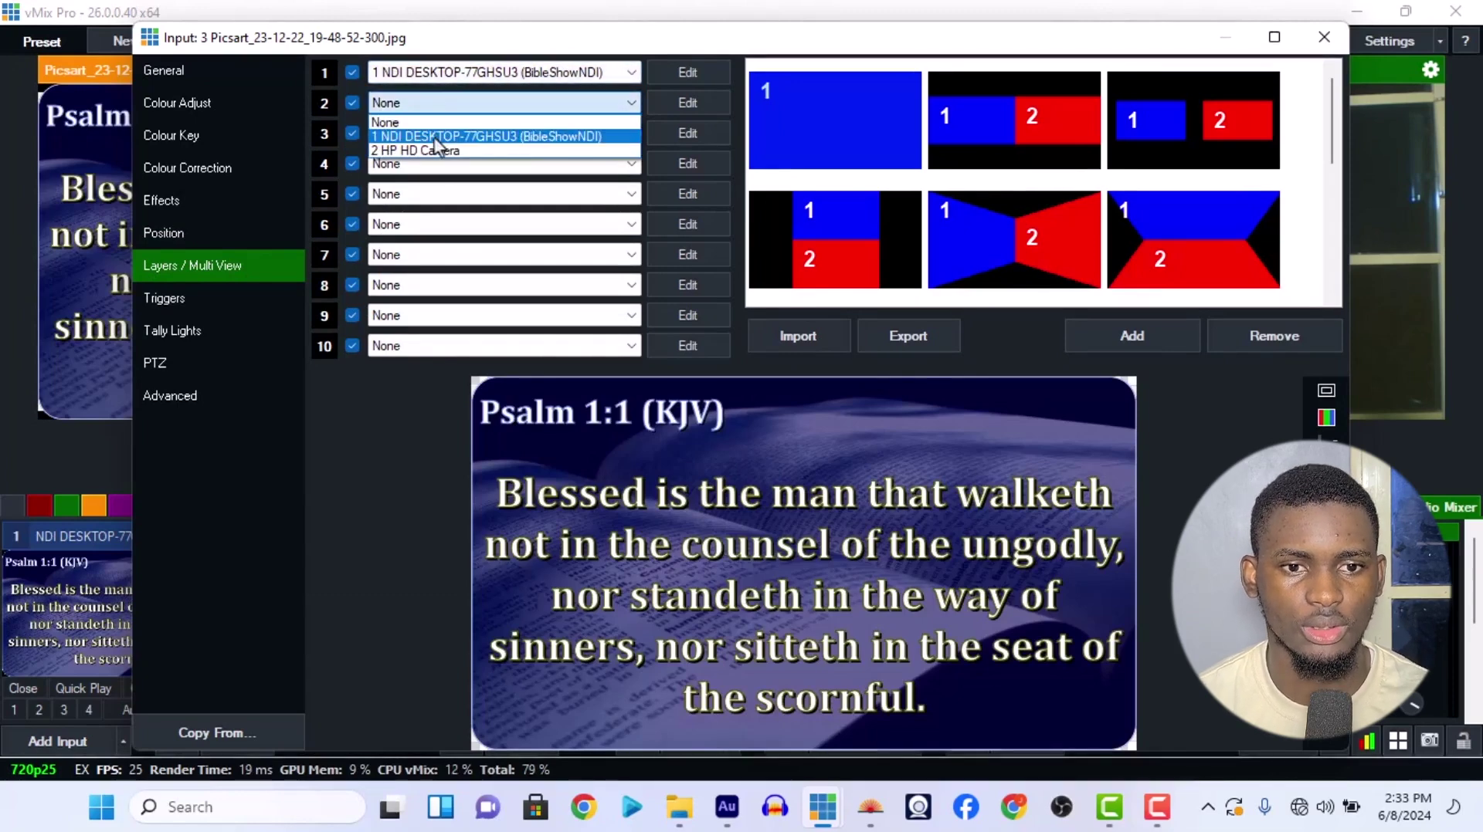
{"action": "left_click", "coordinate": [436, 138]}
{"action": "left_click", "coordinate": [436, 104]}
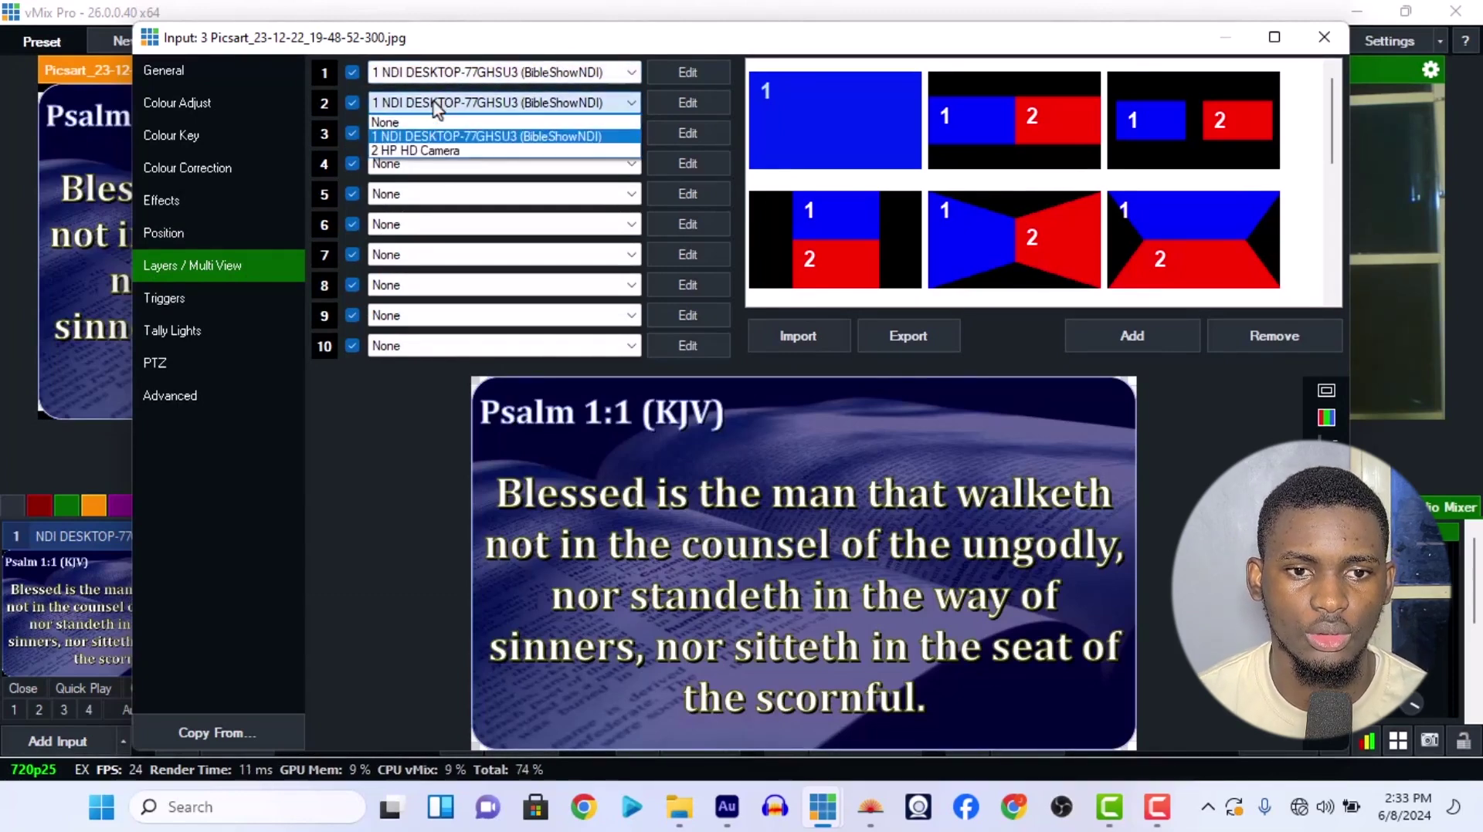
{"action": "left_click", "coordinate": [436, 106]}
Step: Put the HP HD Camera on layer 1 and leave the BibleShow layer 2 disabled
{"action": "left_click", "coordinate": [433, 73]}
{"action": "left_click", "coordinate": [463, 119]}
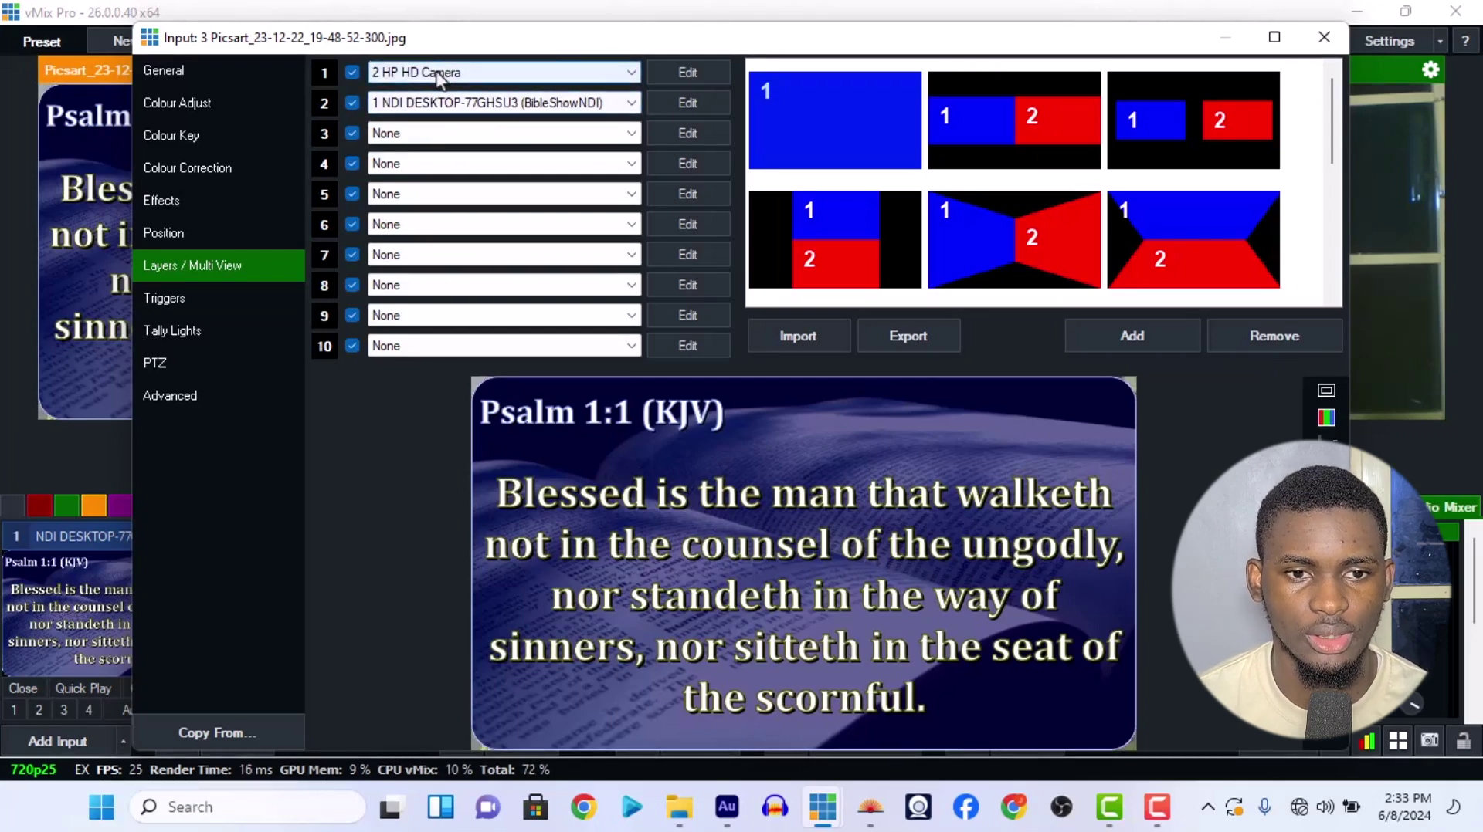
{"action": "left_click", "coordinate": [351, 103]}
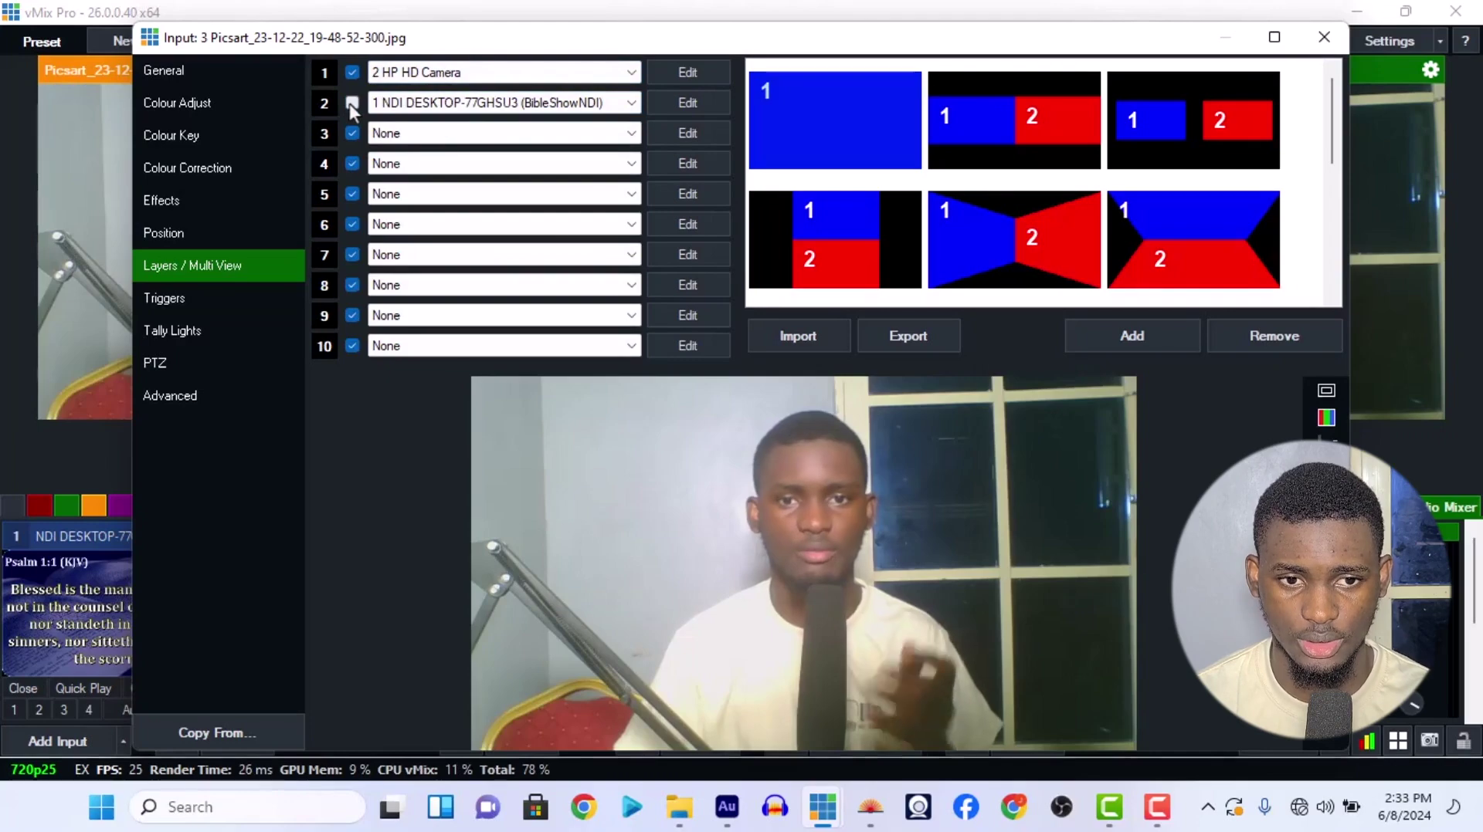
{"action": "left_click", "coordinate": [352, 104]}
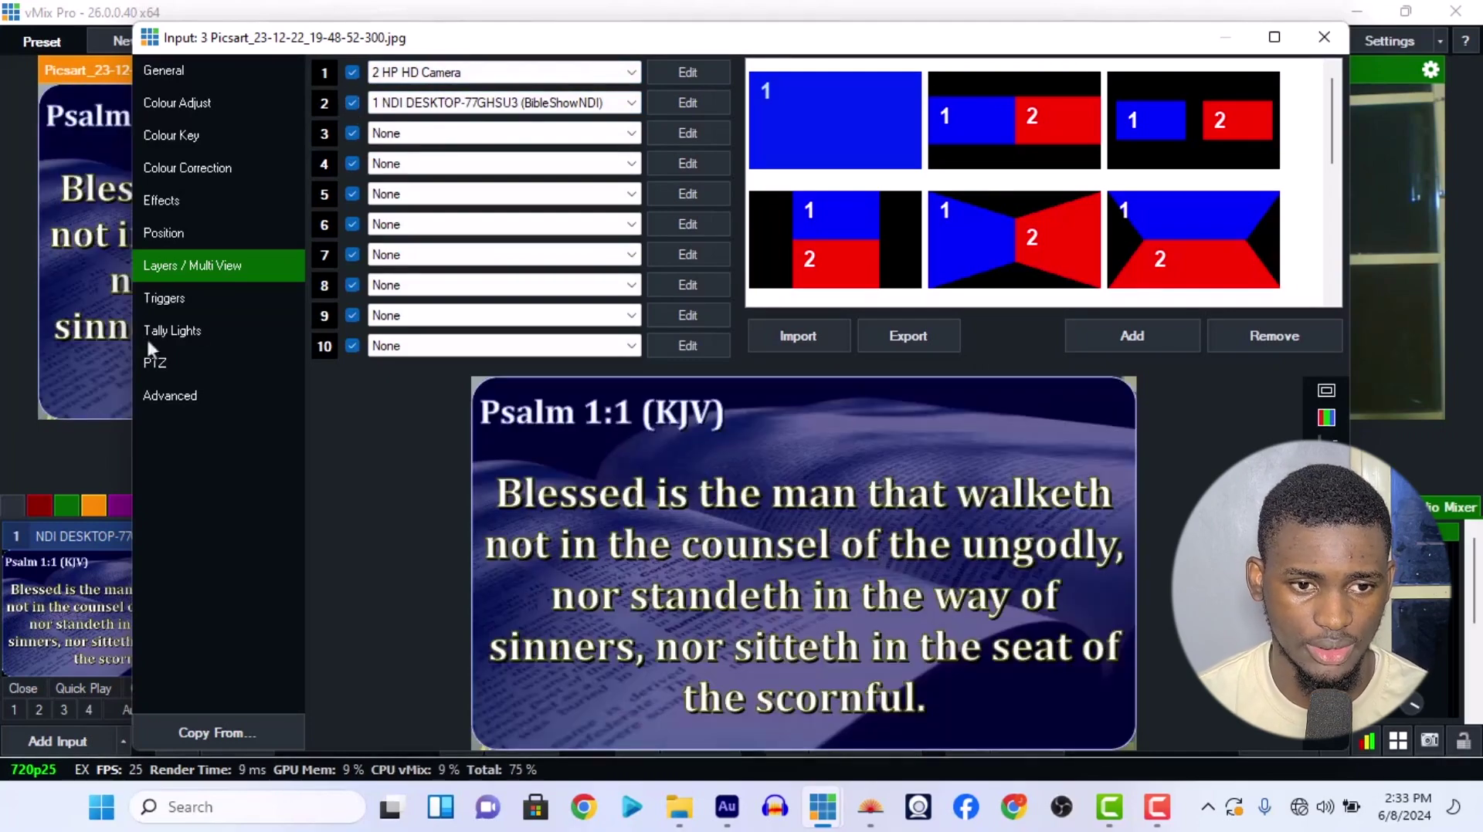
{"action": "left_click", "coordinate": [351, 104]}
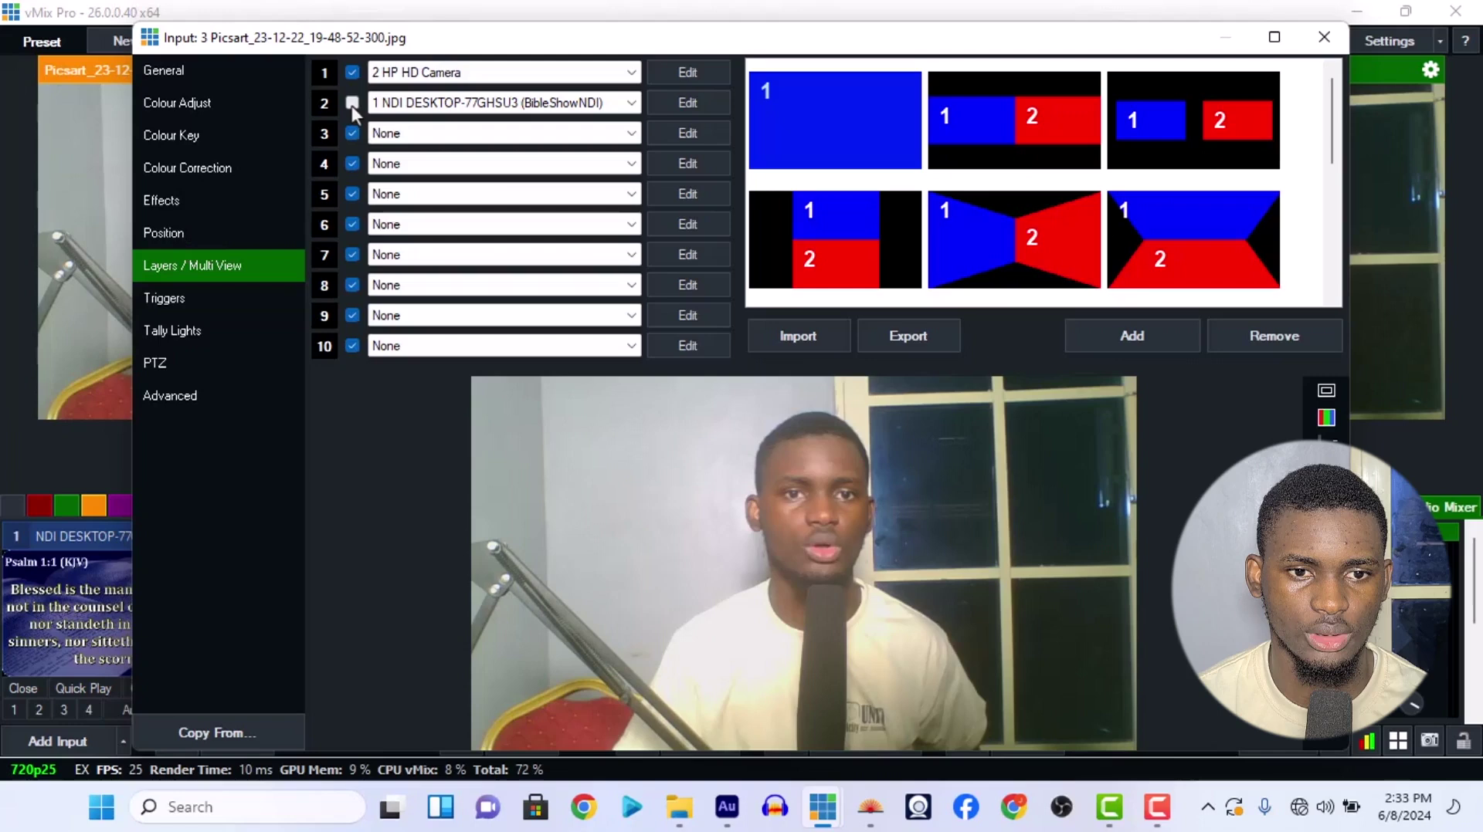
{"action": "left_click", "coordinate": [186, 234]}
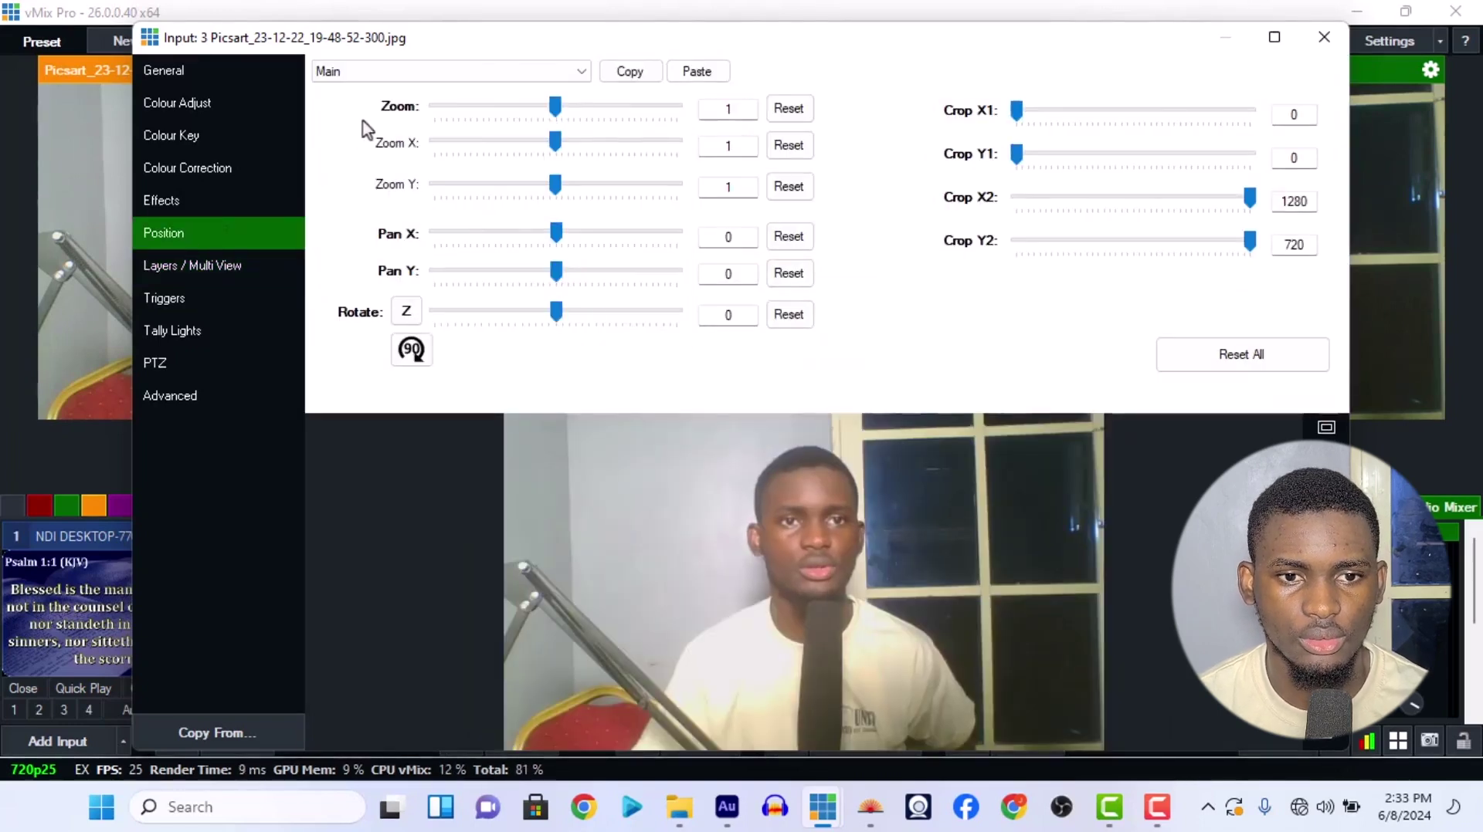
Step: Select the '1 - 2 HP HD Camera' layer, shrink it to about 0.71 zoom, and enable cropping
{"action": "left_click", "coordinate": [373, 75]}
{"action": "left_click", "coordinate": [378, 90]}
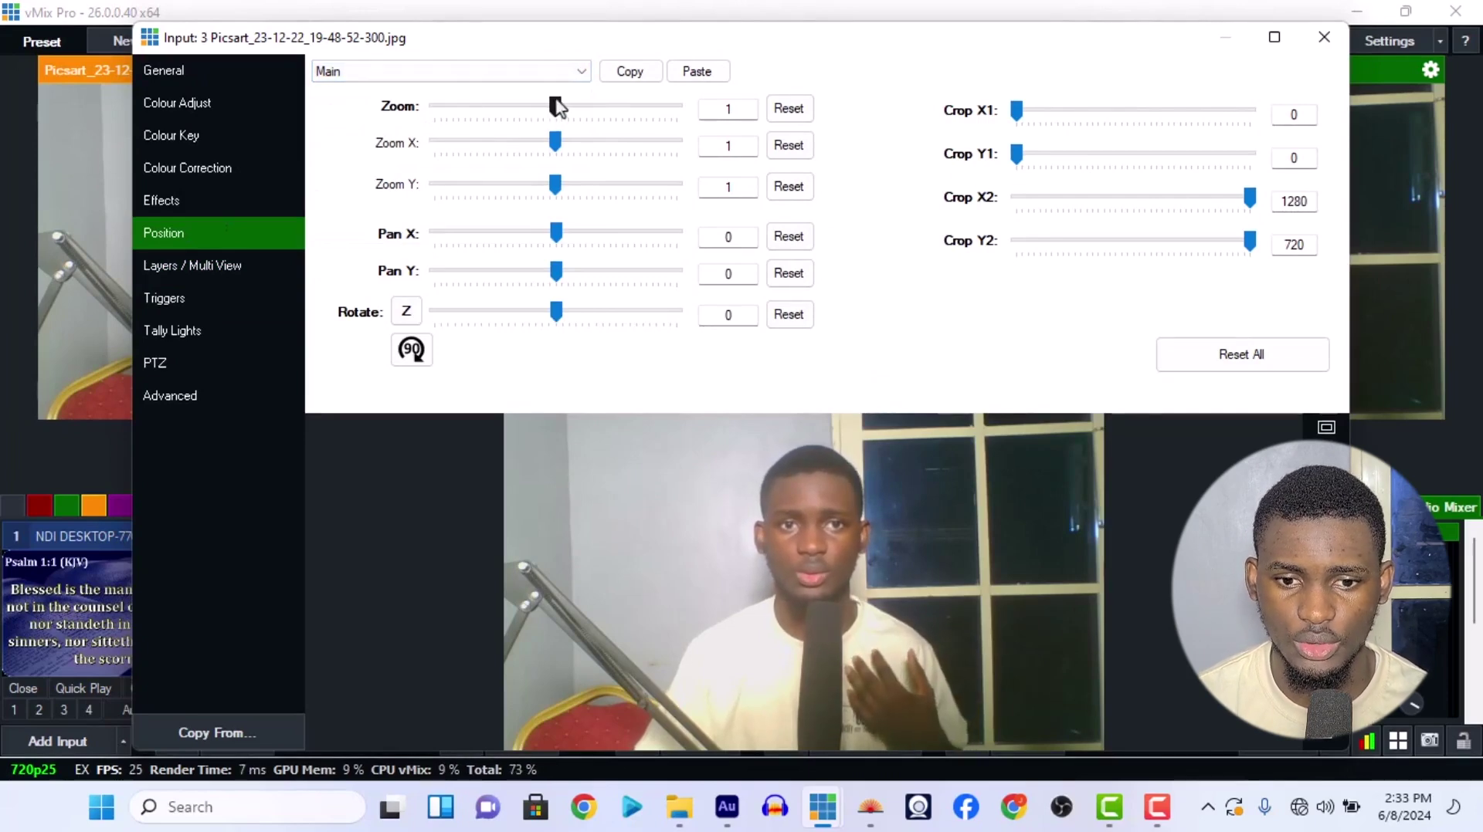
{"action": "left_click_drag", "start_coordinate": [556, 106], "coordinate": [535, 109]}
{"action": "left_click", "coordinate": [1214, 366]}
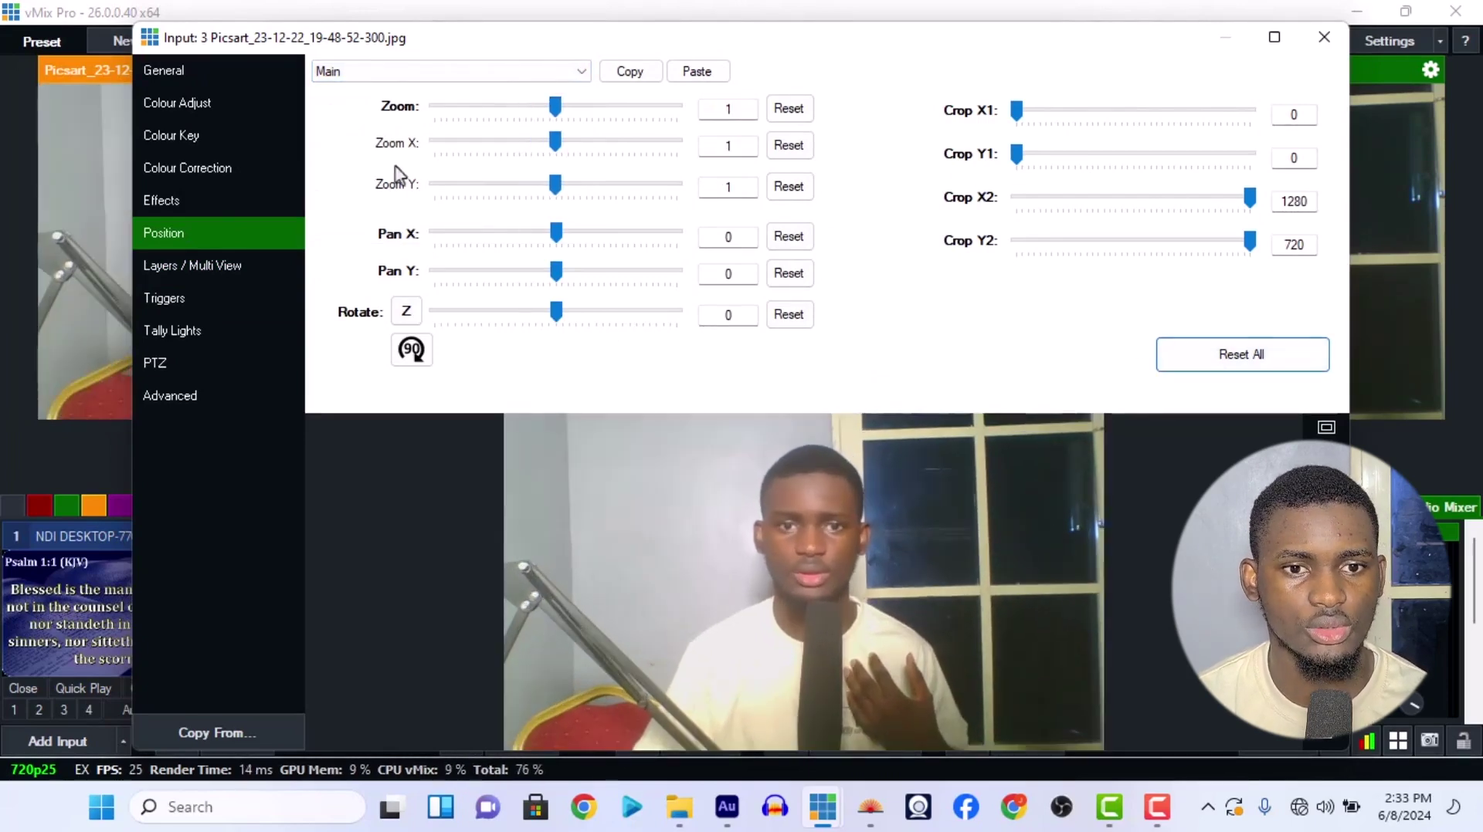
{"action": "left_click", "coordinate": [420, 74]}
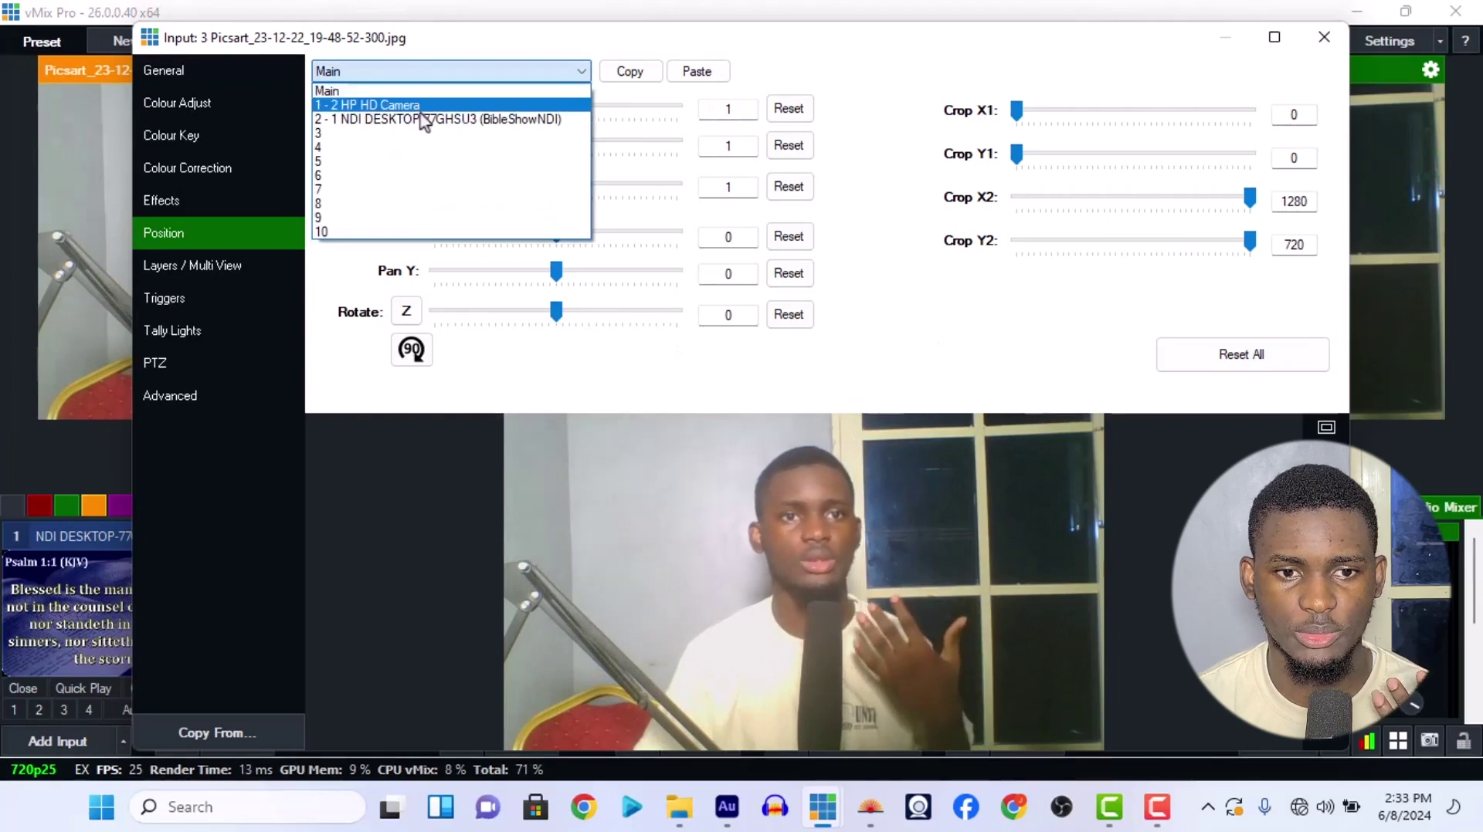
{"action": "left_click", "coordinate": [417, 107]}
{"action": "left_click_drag", "start_coordinate": [555, 107], "coordinate": [520, 107]}
{"action": "left_click", "coordinate": [842, 107]}
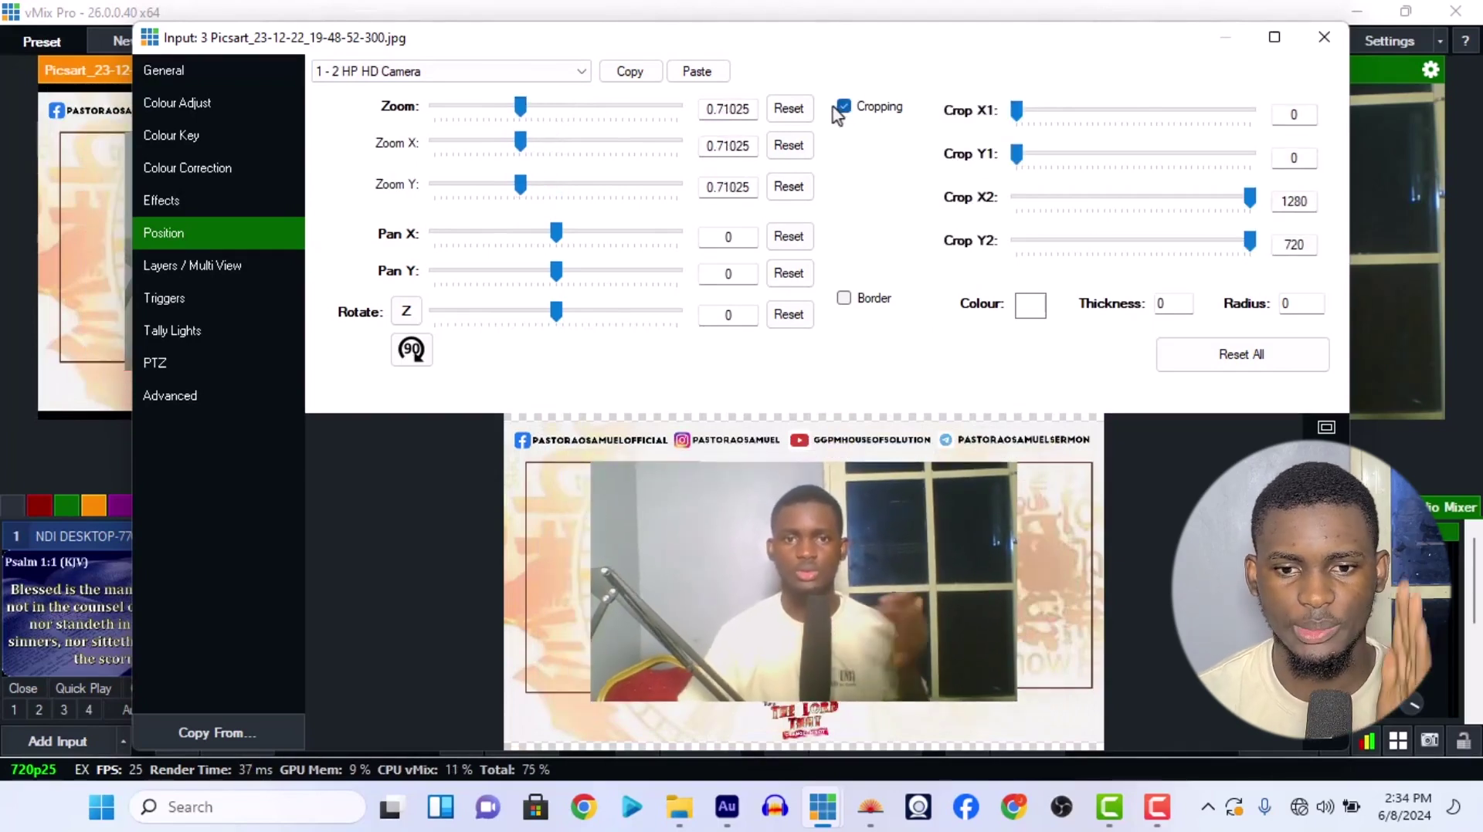
Step: Crop the camera's sides and pan it into the left box (Pan X -0.655, Pan Y -0.009)
{"action": "left_click_drag", "start_coordinate": [1018, 110], "coordinate": [1086, 114]}
{"action": "left_click_drag", "start_coordinate": [1250, 199], "coordinate": [1190, 222]}
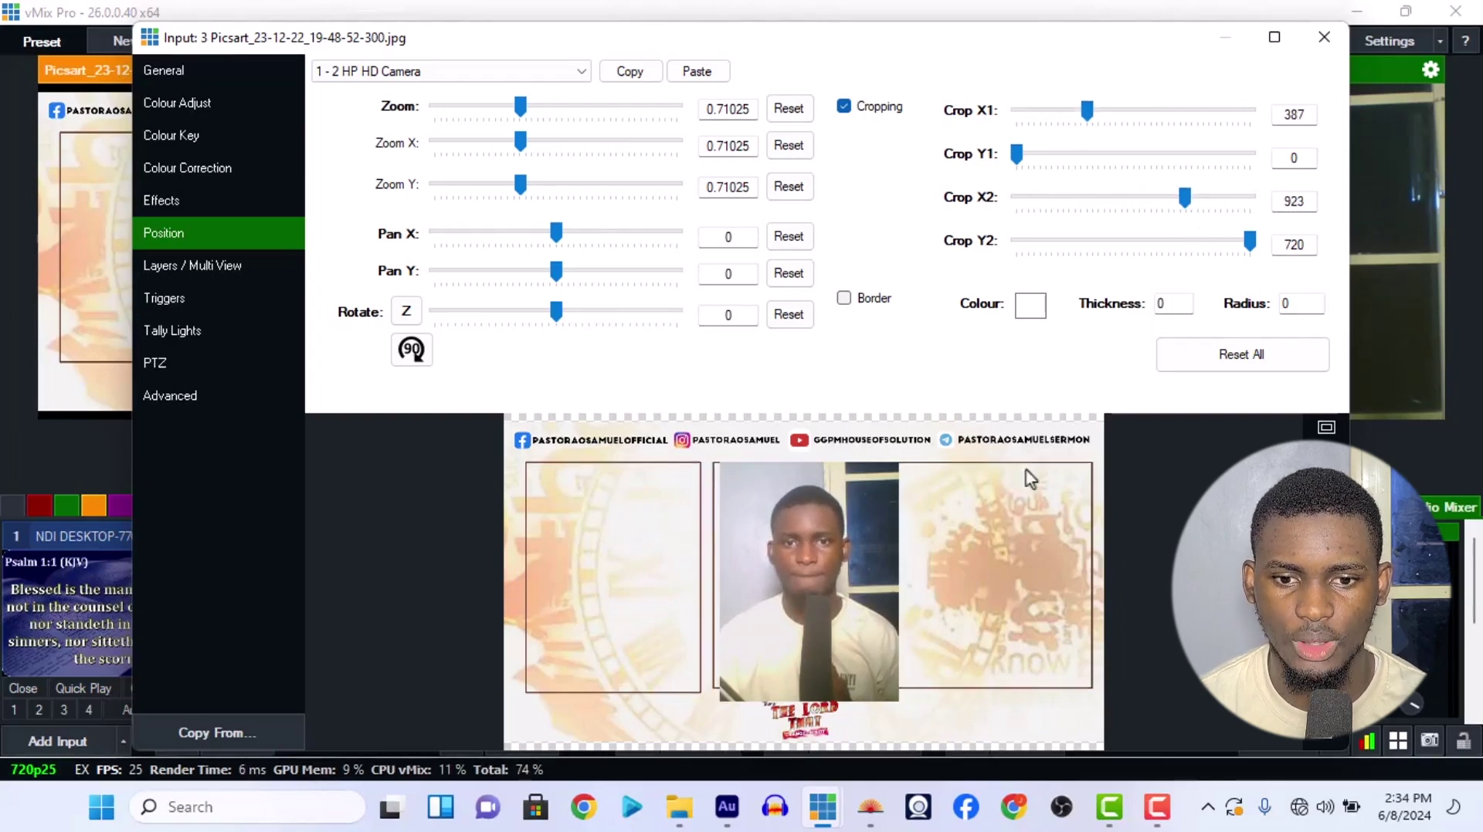
{"action": "left_click_drag", "start_coordinate": [816, 675], "coordinate": [609, 633]}
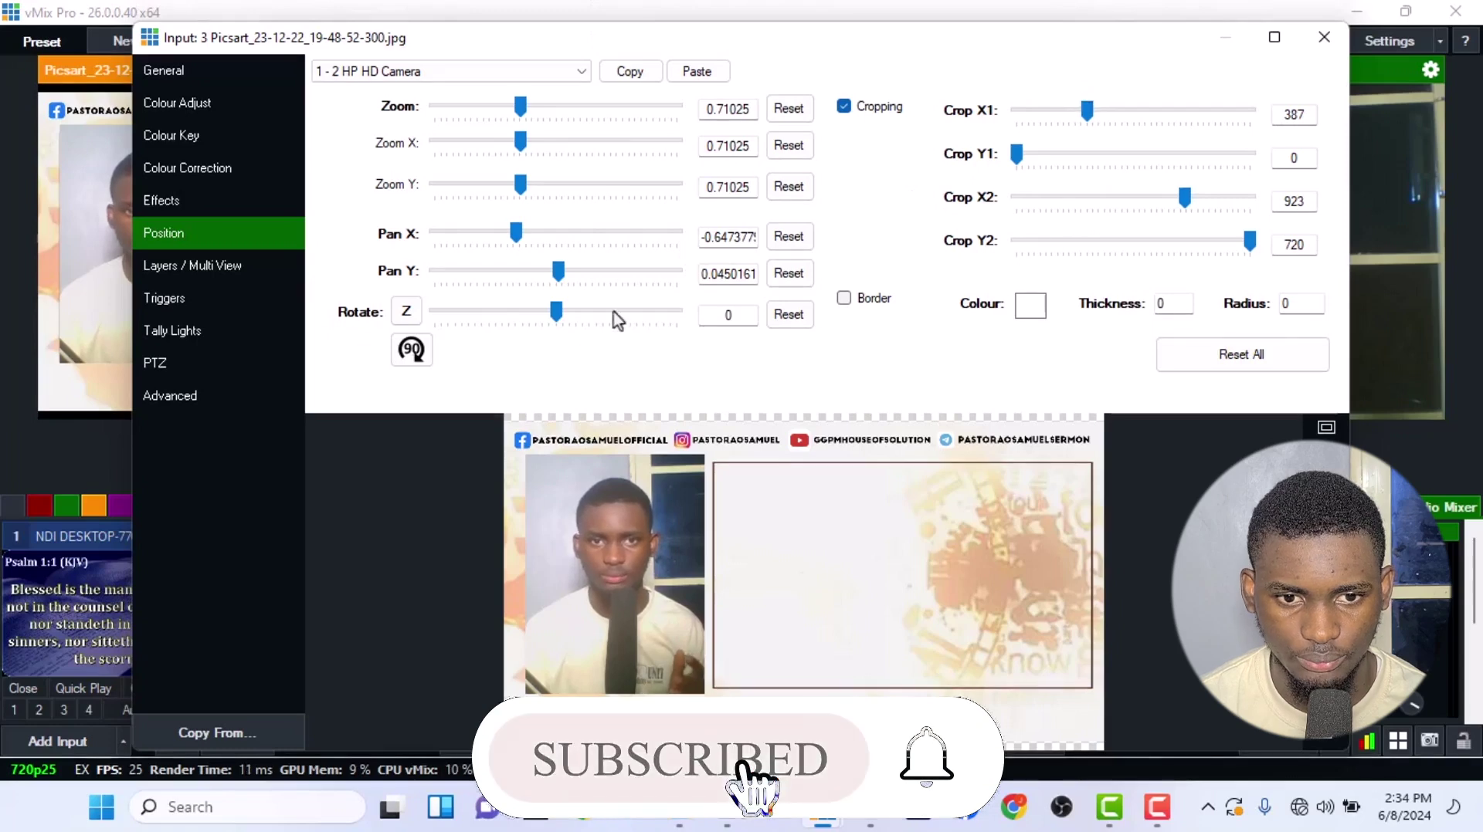
{"action": "left_click_drag", "start_coordinate": [514, 235], "coordinate": [552, 276]}
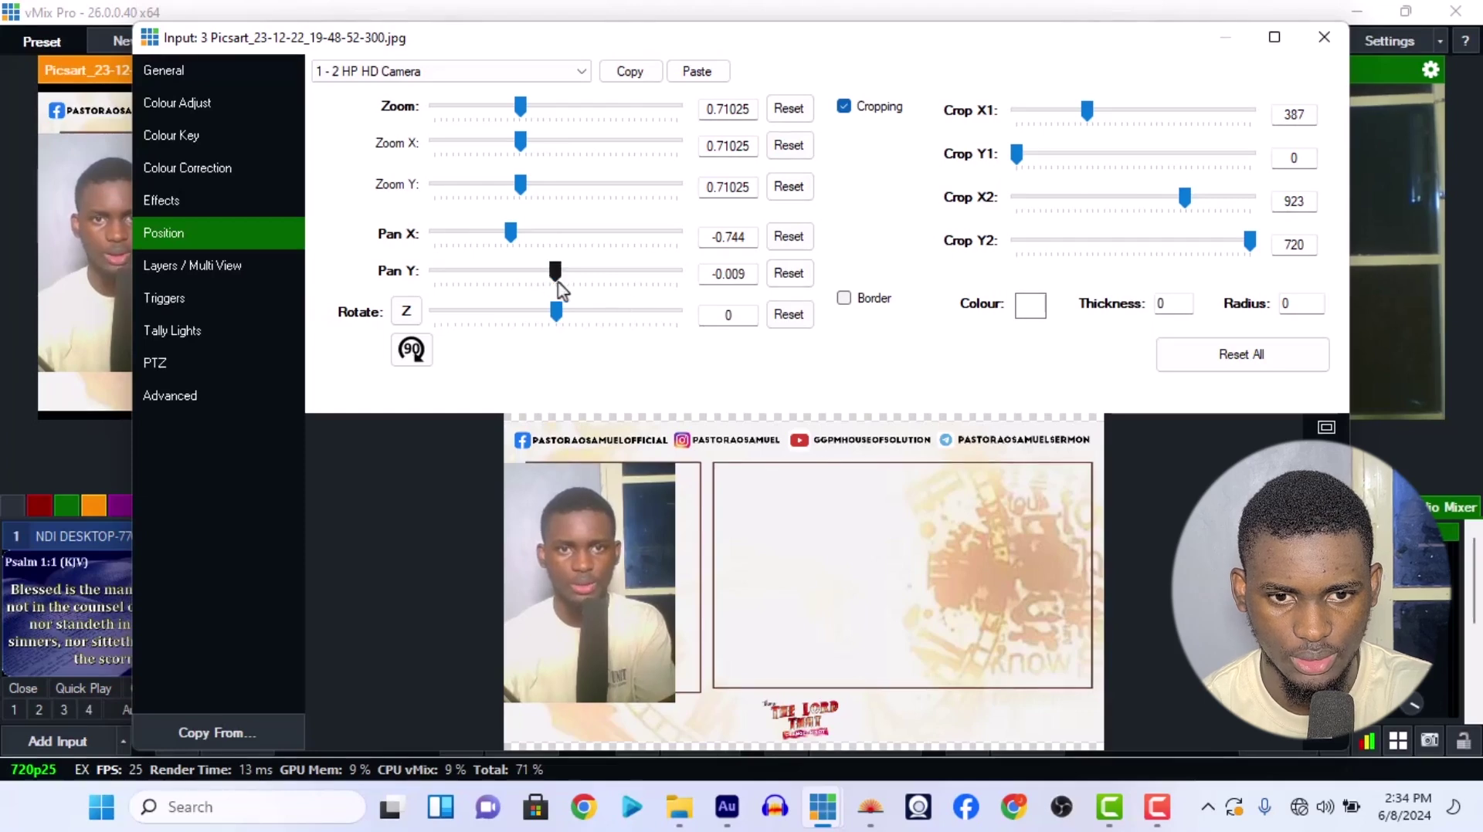
{"action": "left_click_drag", "start_coordinate": [549, 274], "coordinate": [561, 276]}
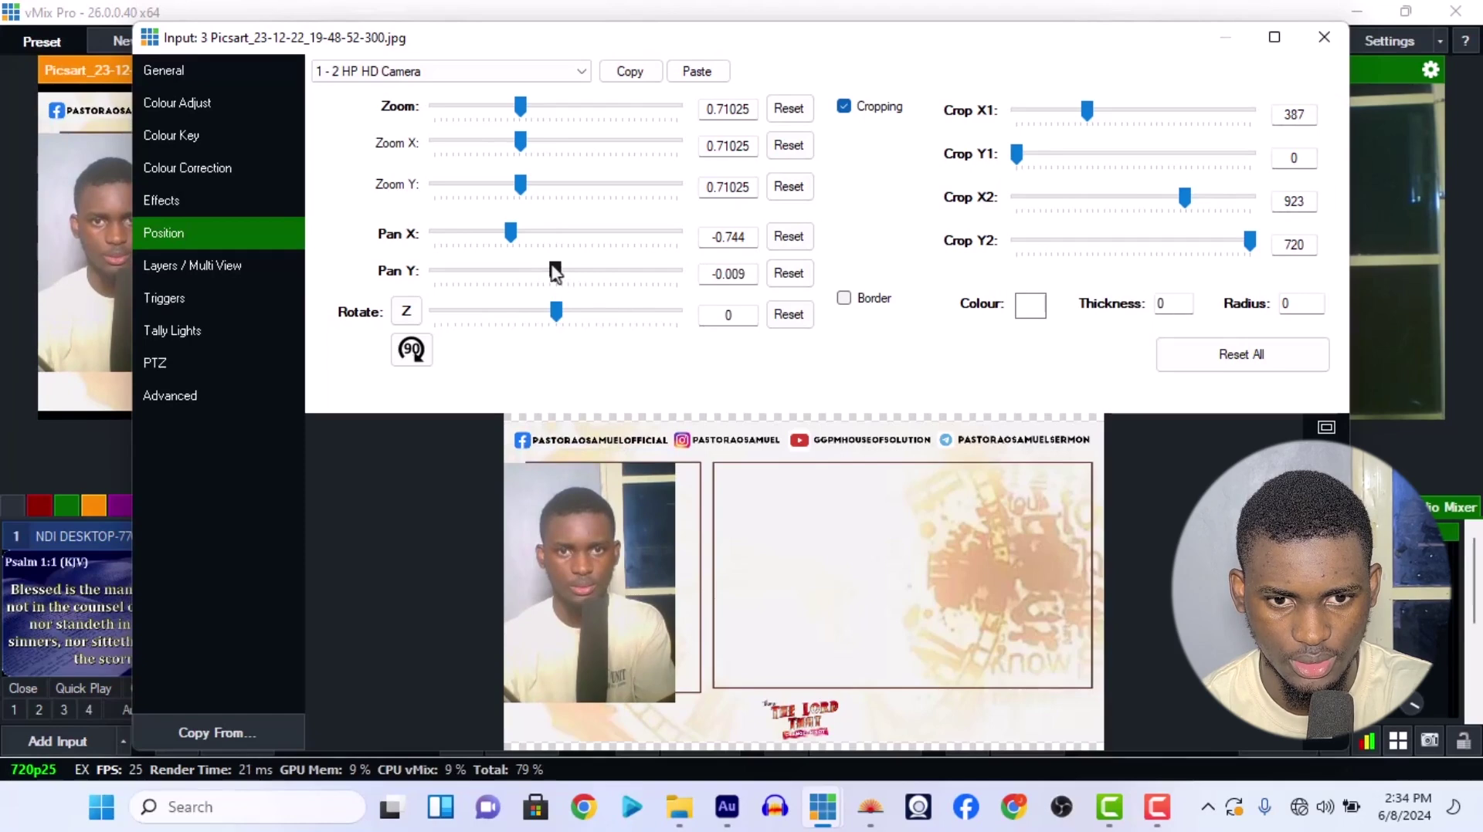
{"action": "left_click_drag", "start_coordinate": [512, 244], "coordinate": [518, 246]}
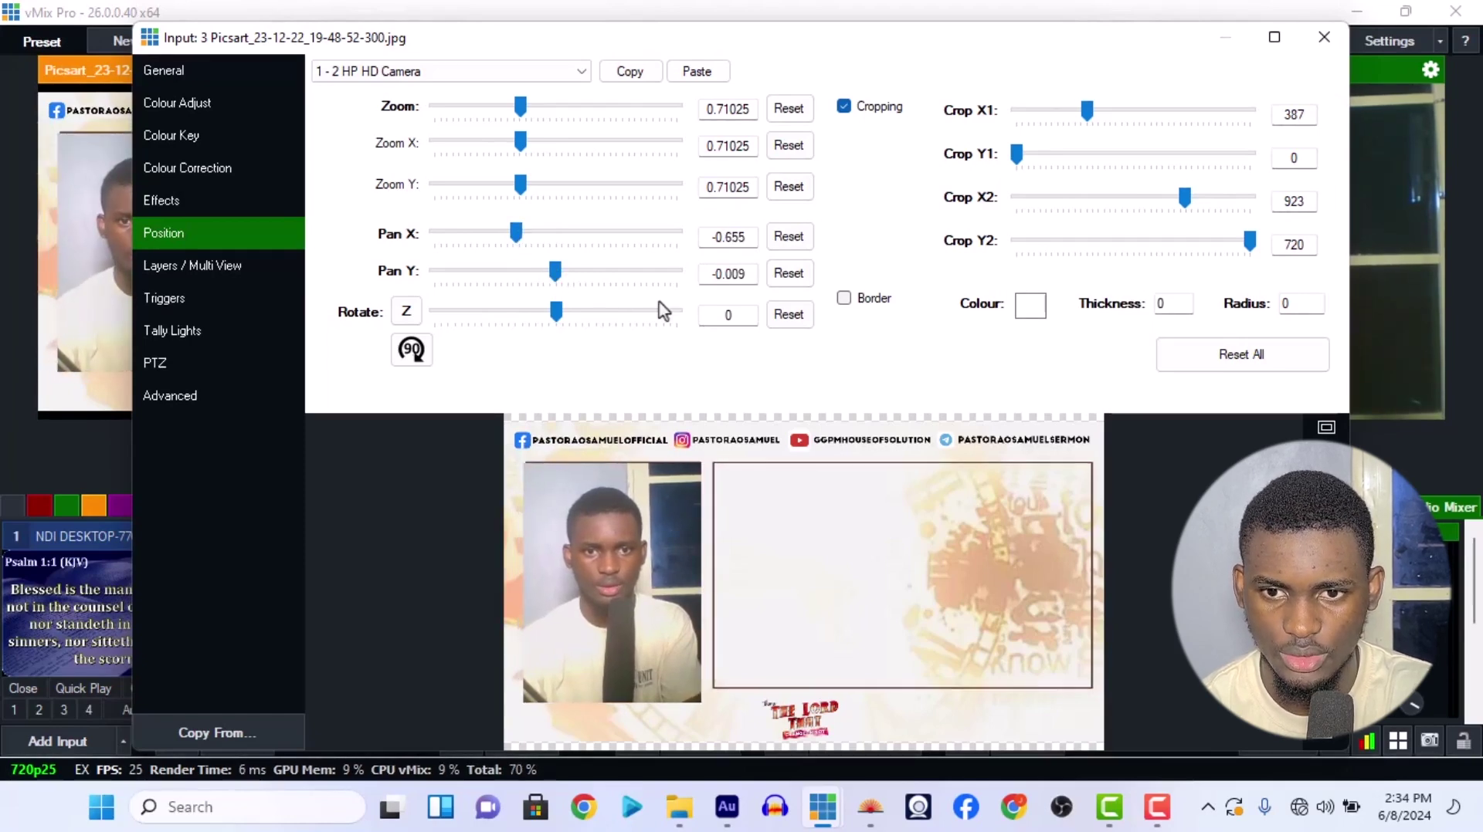
Step: Fine-tune the camera crop to X1 405, X2 917 and Y2 690
{"action": "left_click_drag", "start_coordinate": [1089, 131], "coordinate": [1091, 131]}
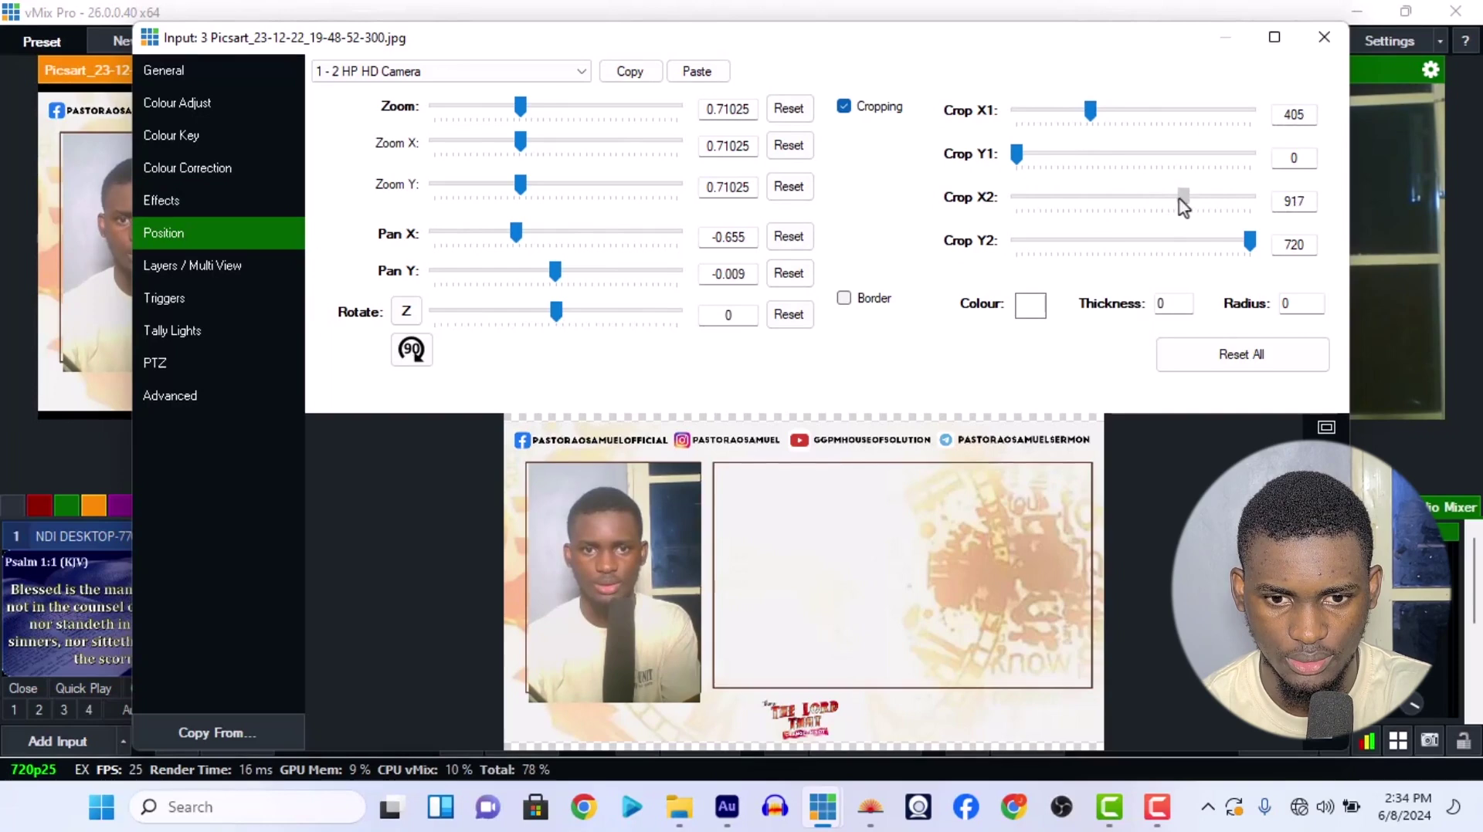
{"action": "left_click_drag", "start_coordinate": [1181, 206], "coordinate": [1183, 206]}
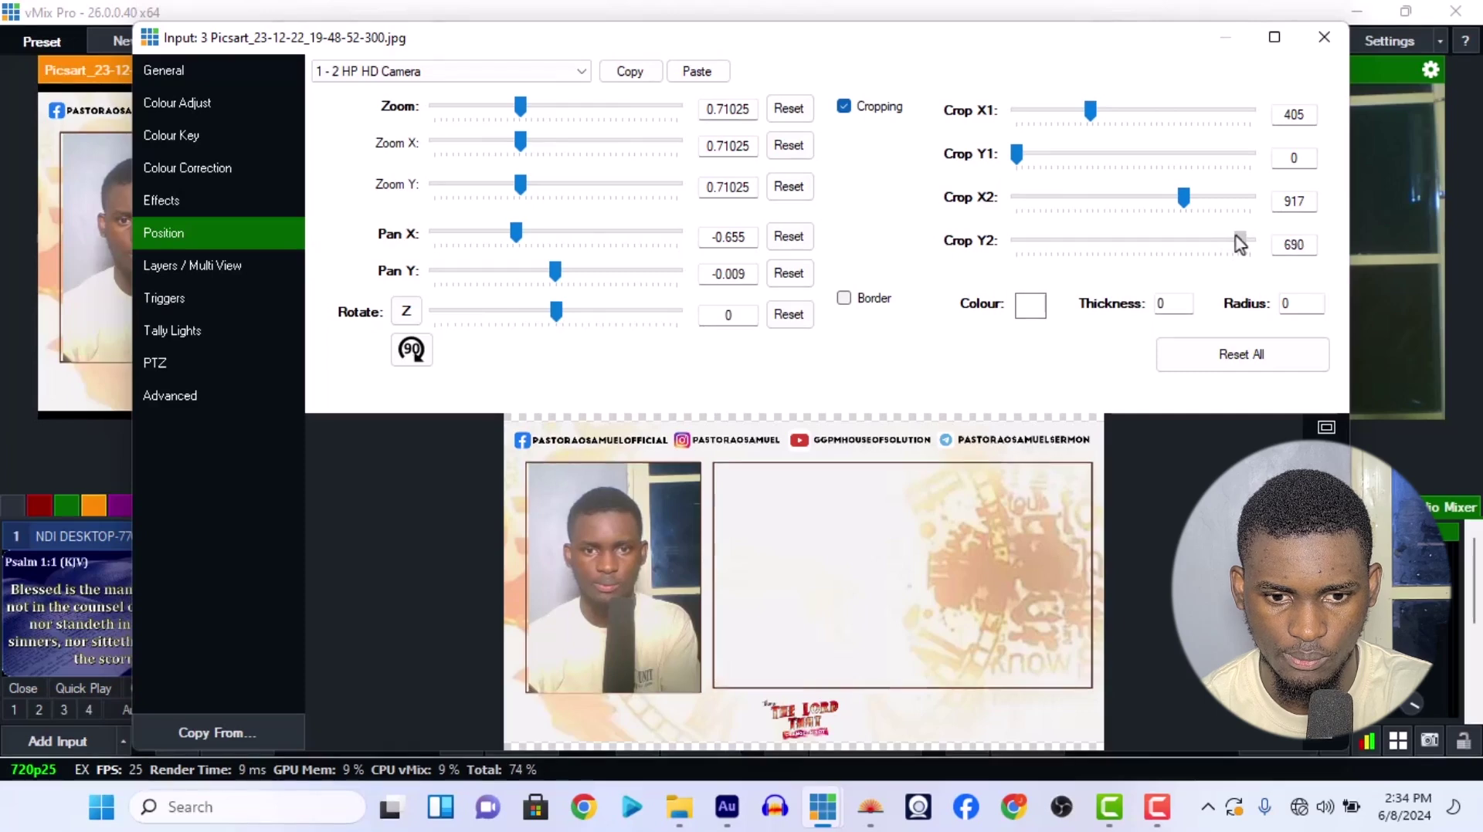
{"action": "left_click_drag", "start_coordinate": [1237, 245], "coordinate": [1240, 244]}
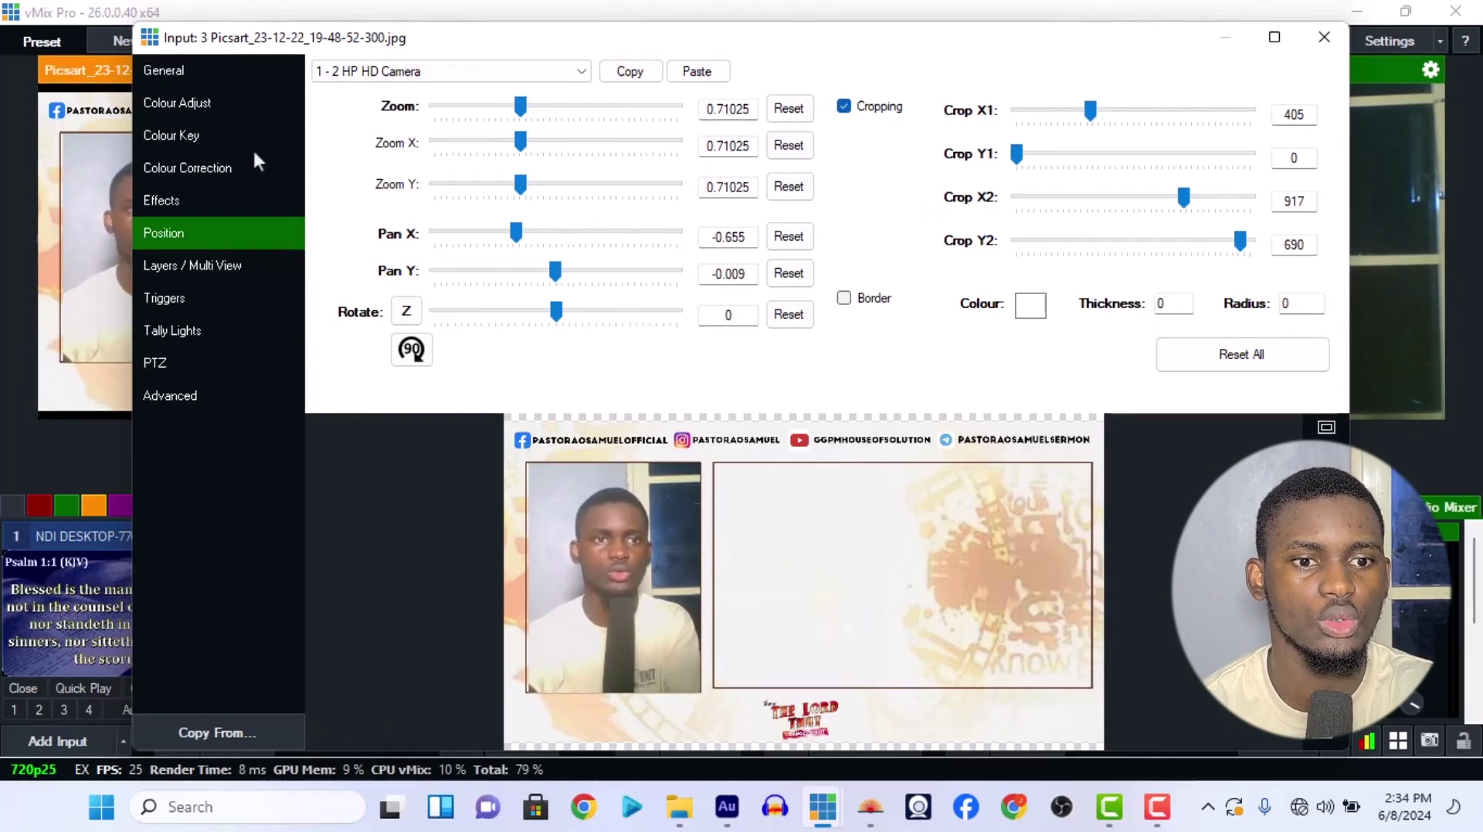
{"action": "left_click", "coordinate": [209, 266]}
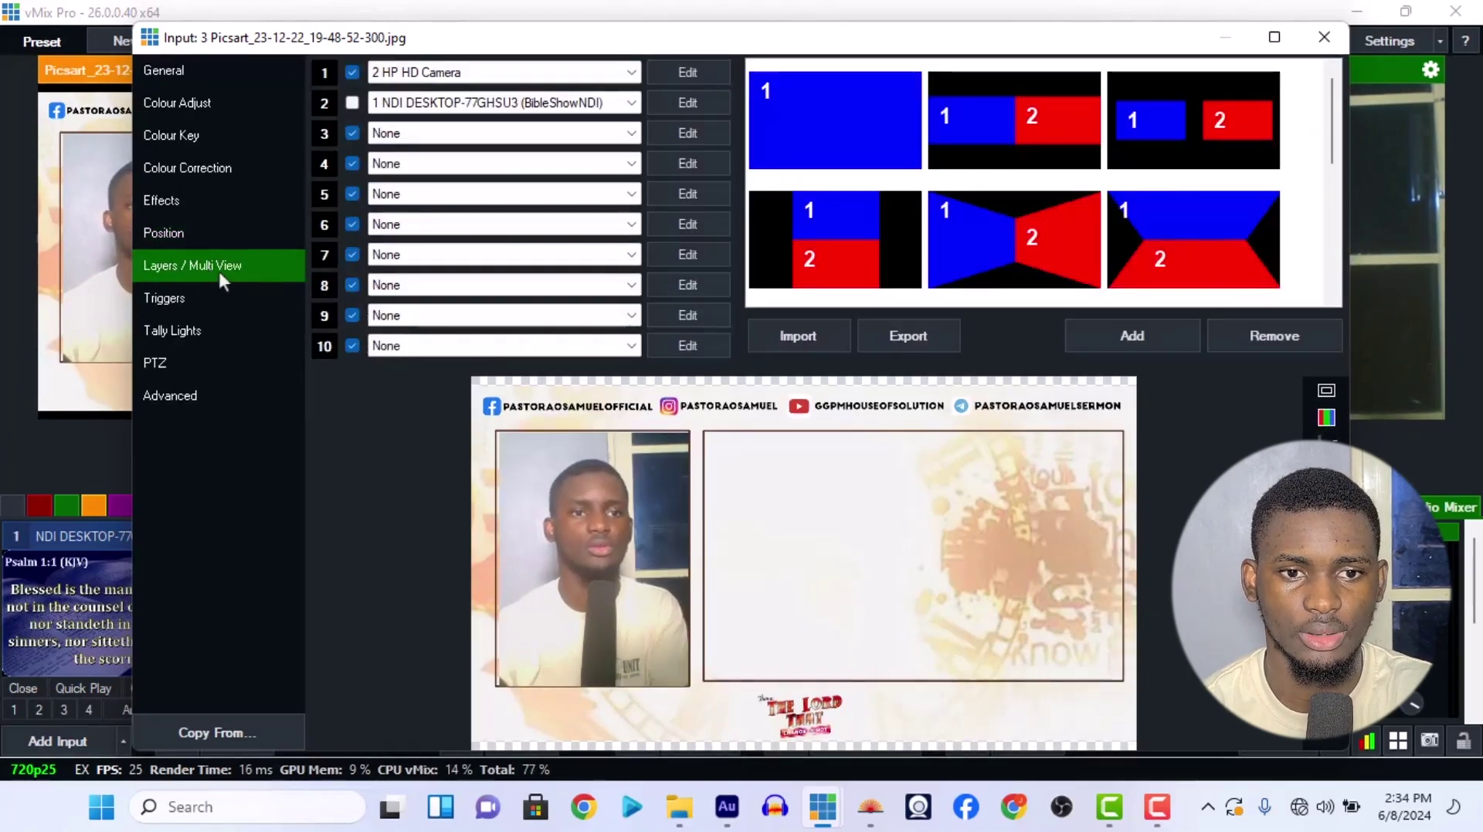
Step: Re-enable layer 2 and select the '2 - 1 NDI DESKTOP (BibleShowNDI)' layer for positioning
{"action": "left_click", "coordinate": [349, 103]}
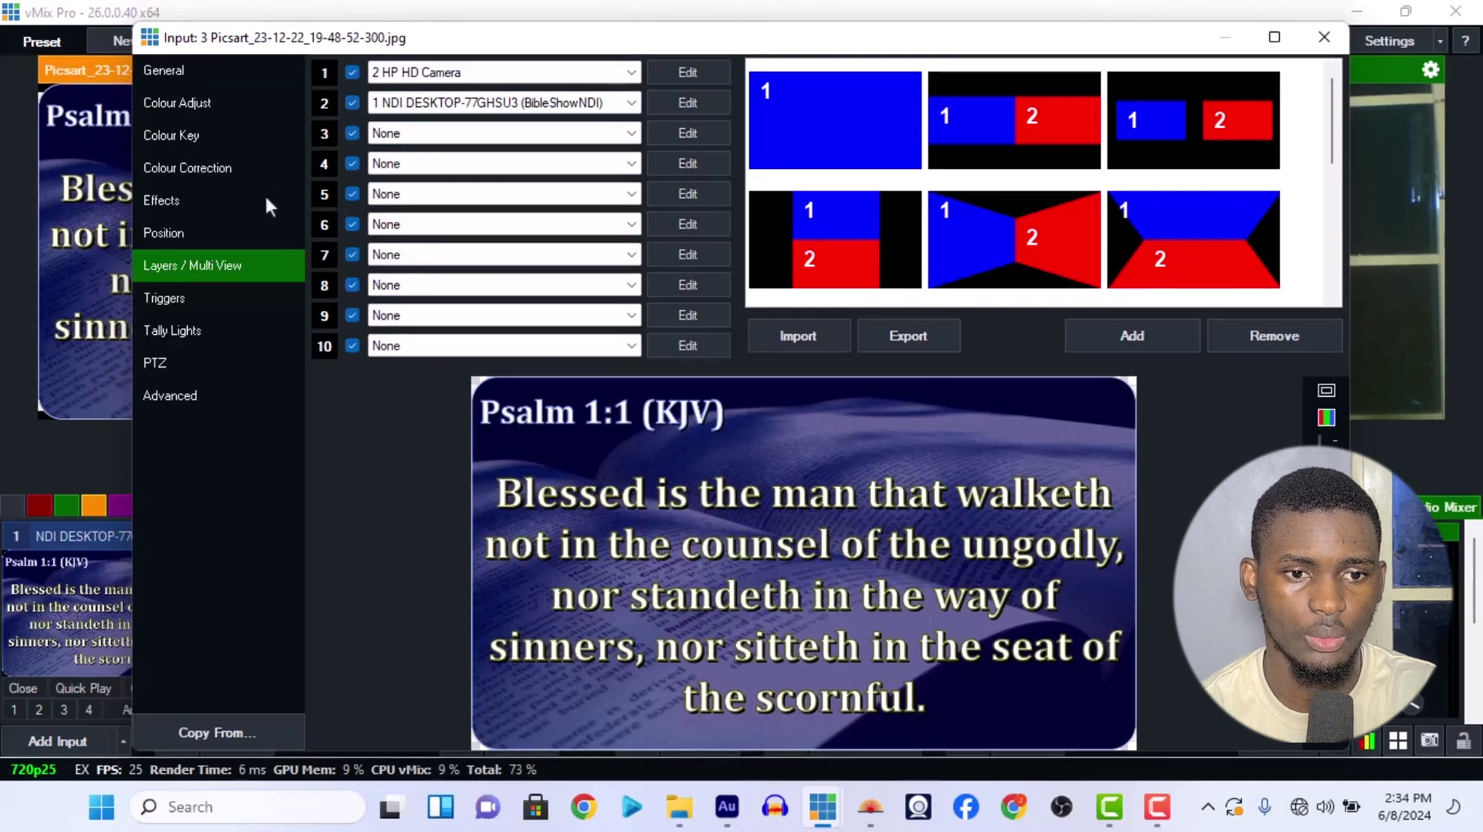
{"action": "left_click", "coordinate": [176, 236]}
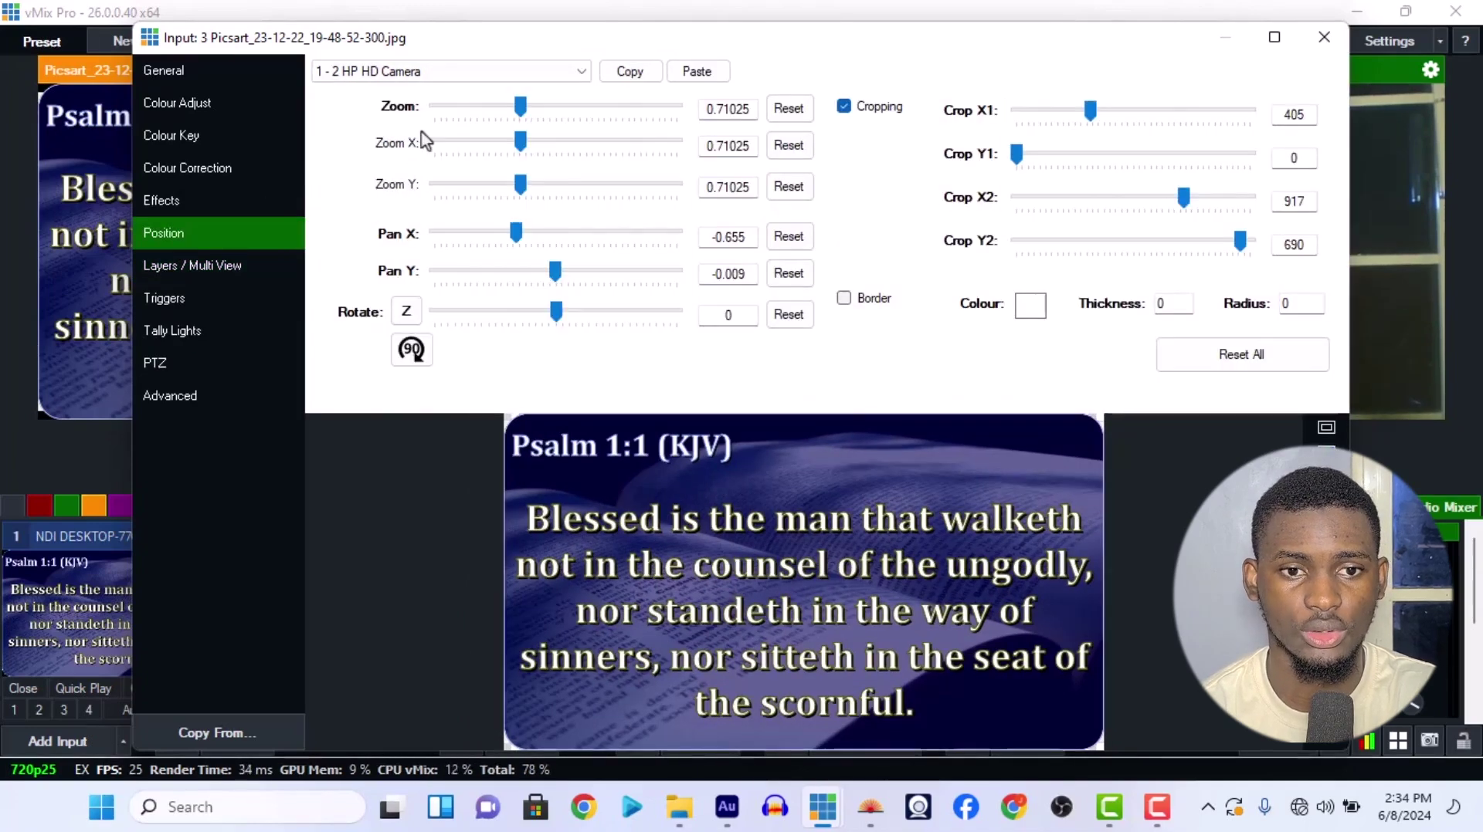
{"action": "left_click", "coordinate": [440, 75]}
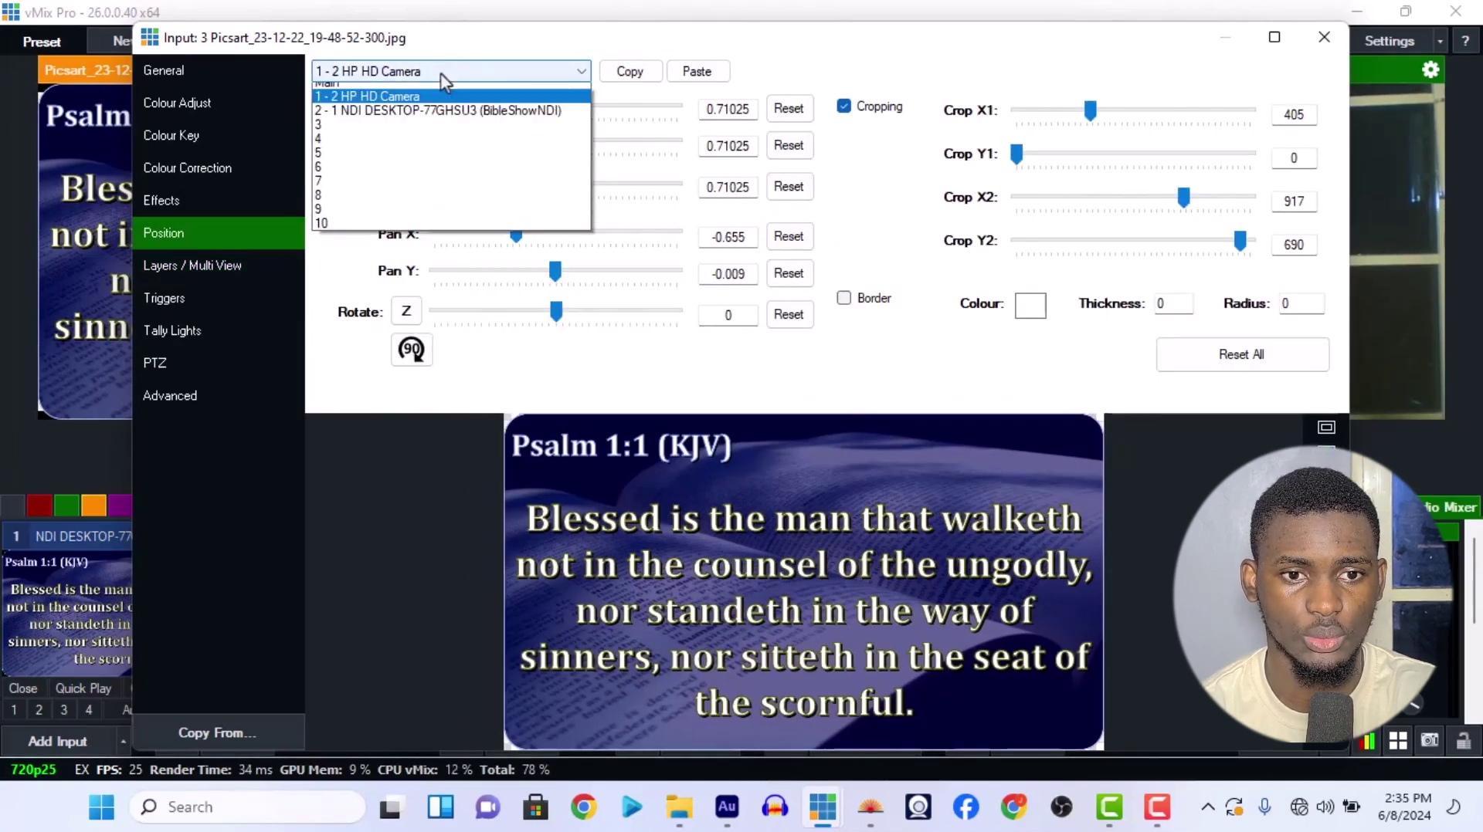
{"action": "left_click", "coordinate": [417, 119]}
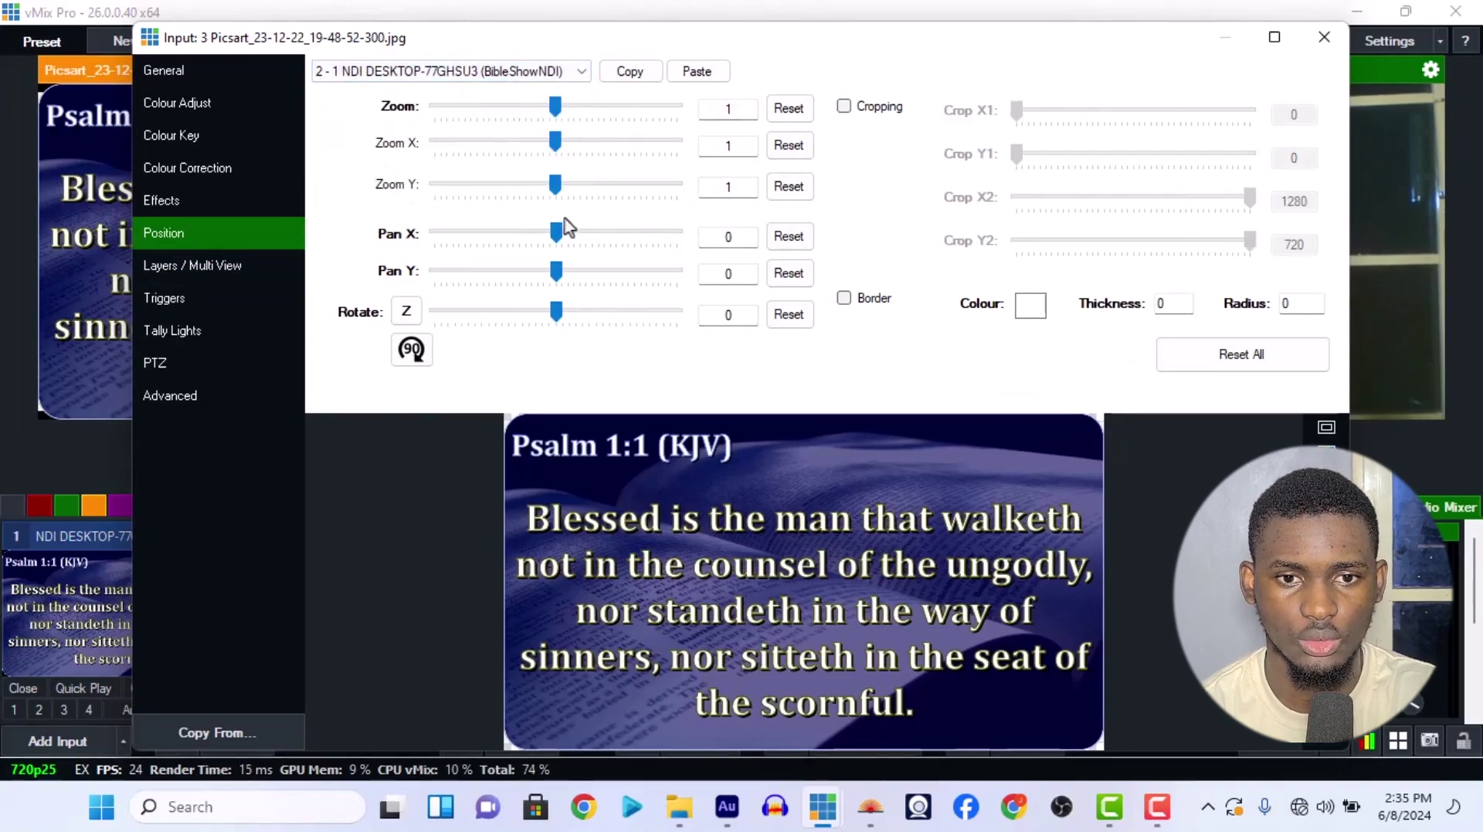
Step: Size the scripture layer to zoom 0.67425, pan it into the right box, and enable cropping
{"action": "left_click_drag", "start_coordinate": [562, 108], "coordinate": [505, 103]}
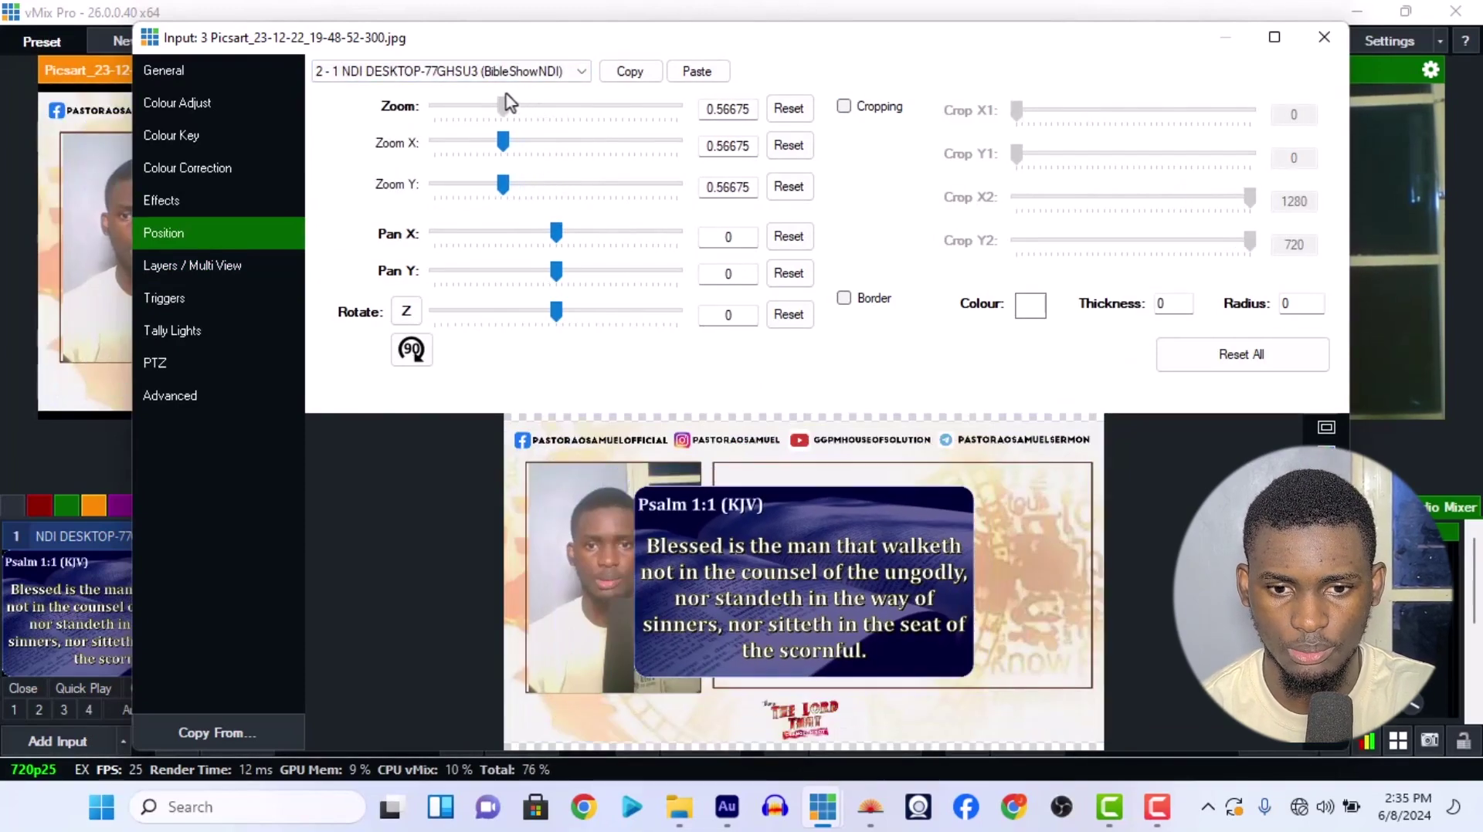
{"action": "left_click_drag", "start_coordinate": [785, 553], "coordinate": [888, 536]}
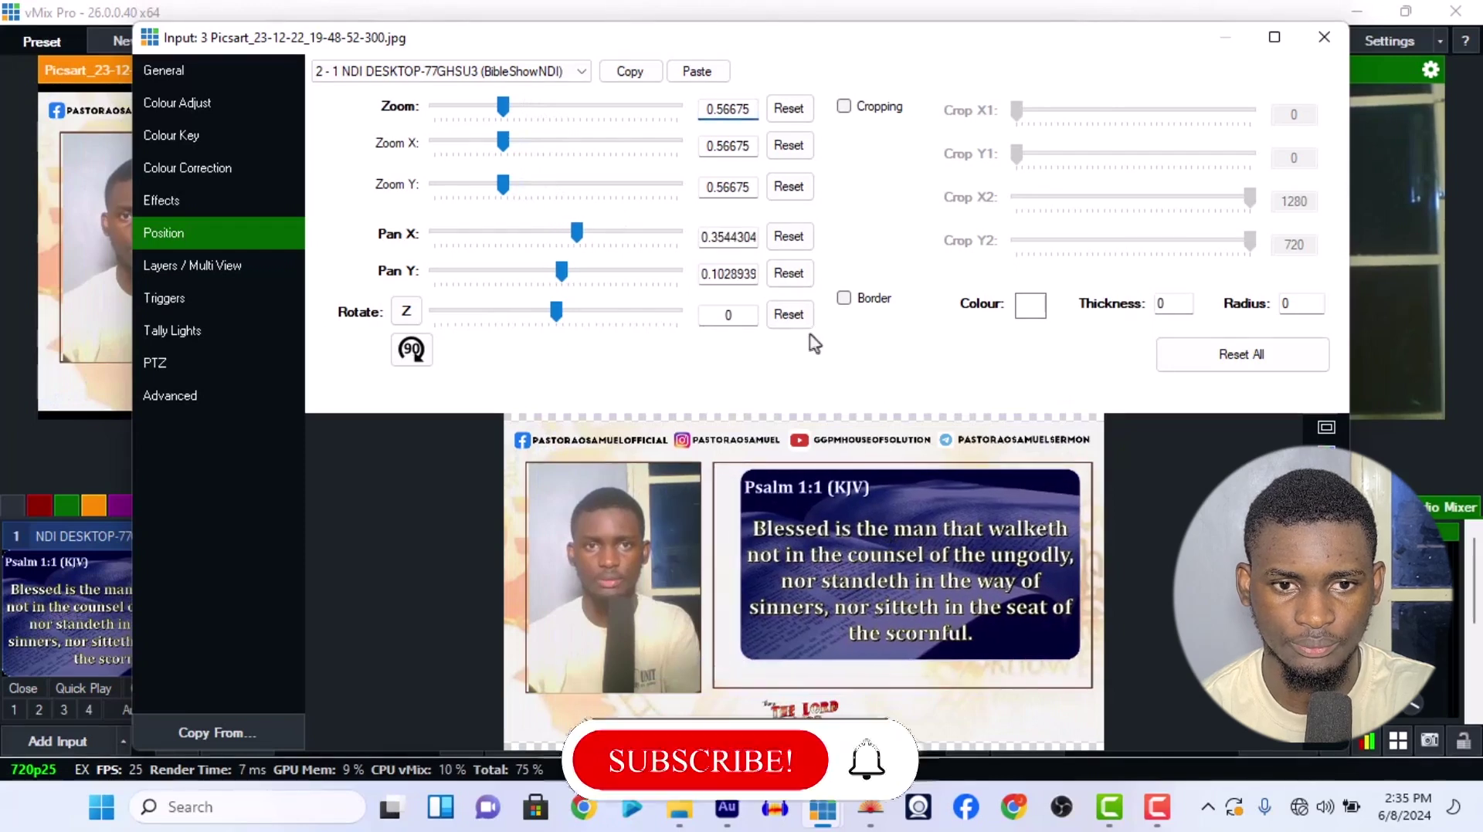
{"action": "left_click_drag", "start_coordinate": [508, 107], "coordinate": [512, 108]}
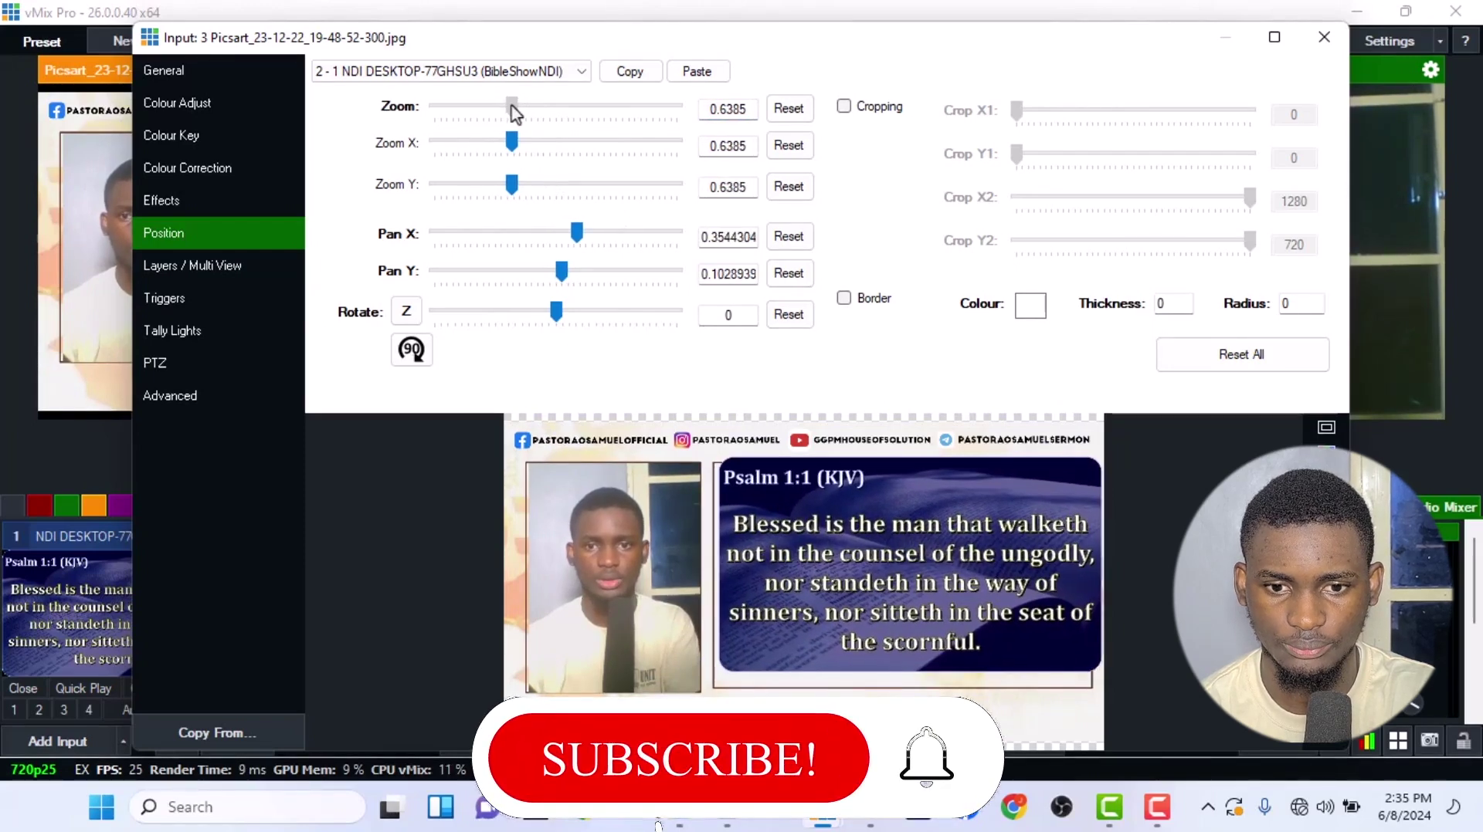
{"action": "left_click_drag", "start_coordinate": [888, 525], "coordinate": [884, 533]}
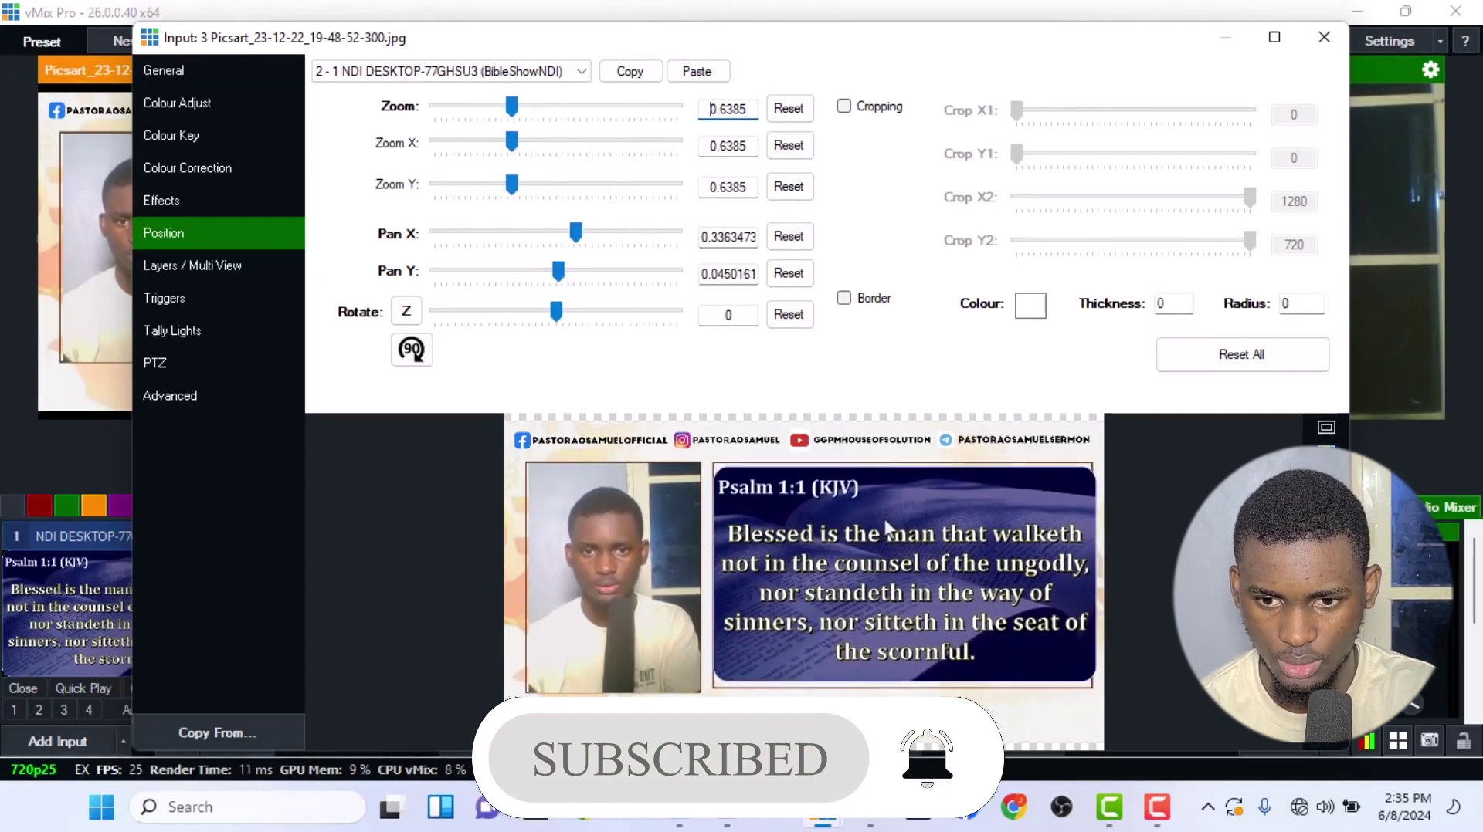
{"action": "mouse_move", "coordinate": [863, 544]}
{"action": "left_mouse_down"}
{"action": "mouse_move", "coordinate": [843, 523]}
{"action": "mouse_move", "coordinate": [864, 539]}
{"action": "left_mouse_up"}
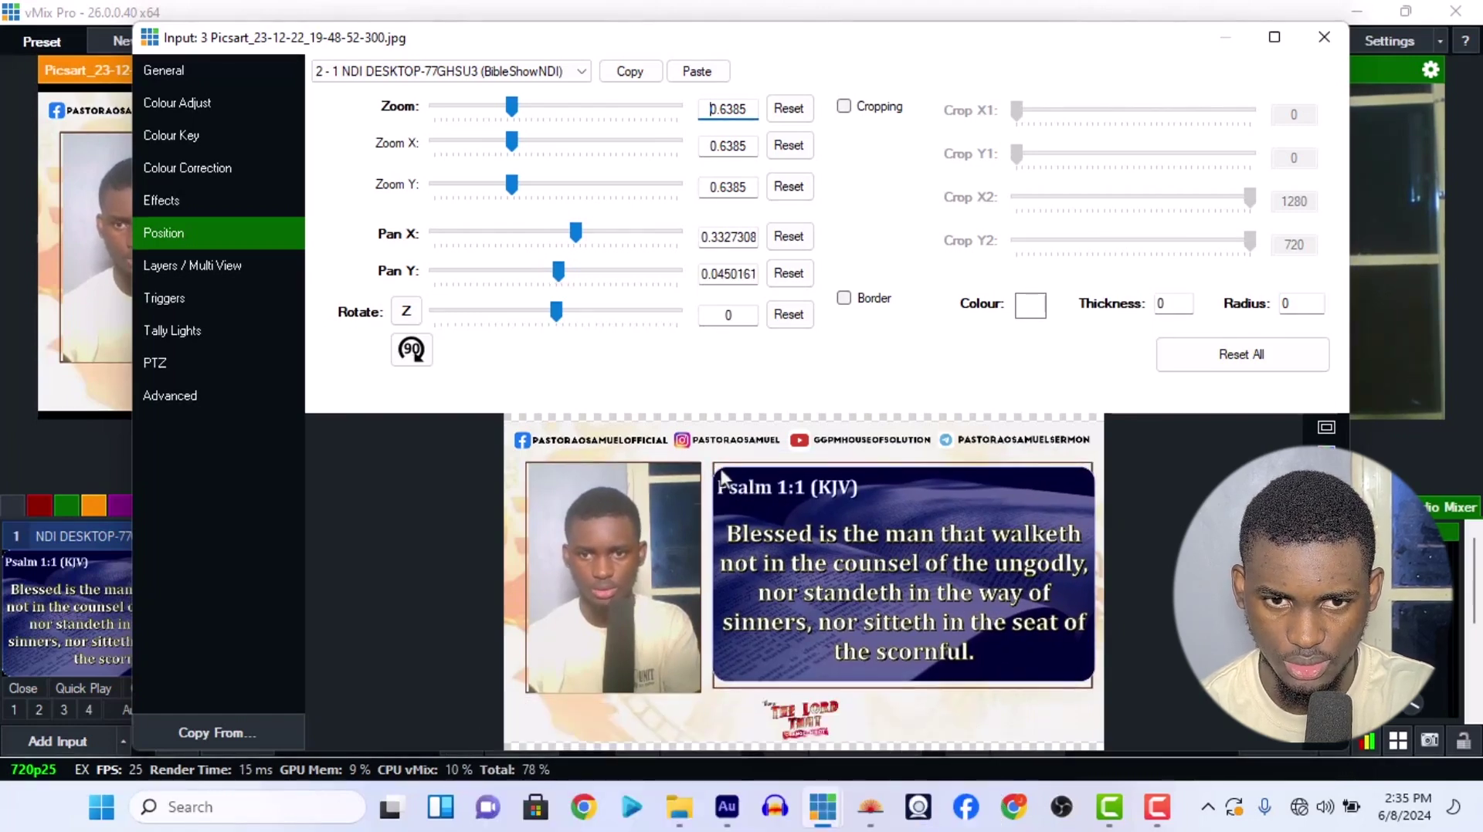
{"action": "left_click_drag", "start_coordinate": [513, 111], "coordinate": [519, 111]}
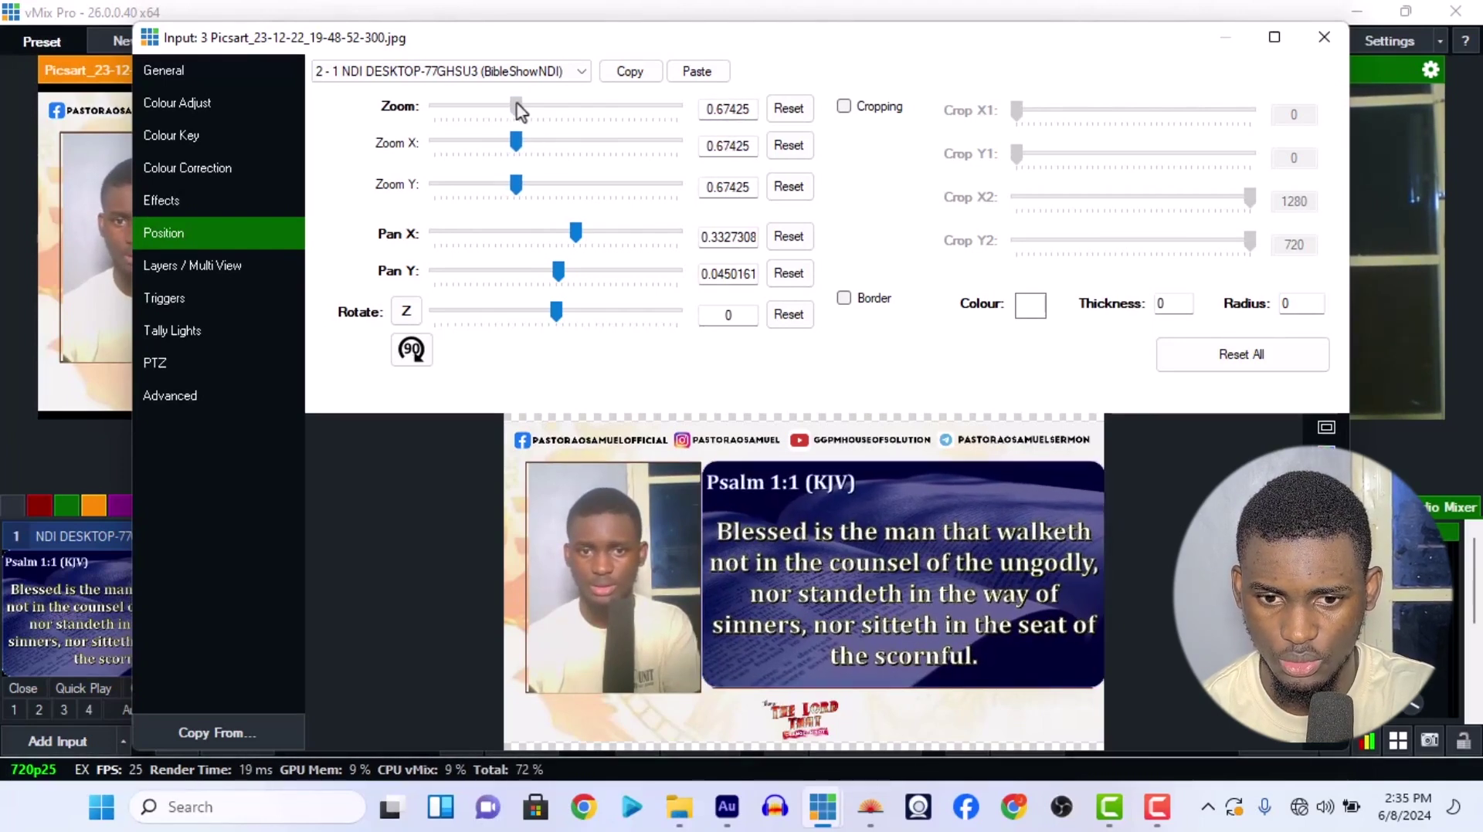
{"action": "left_click", "coordinate": [843, 105]}
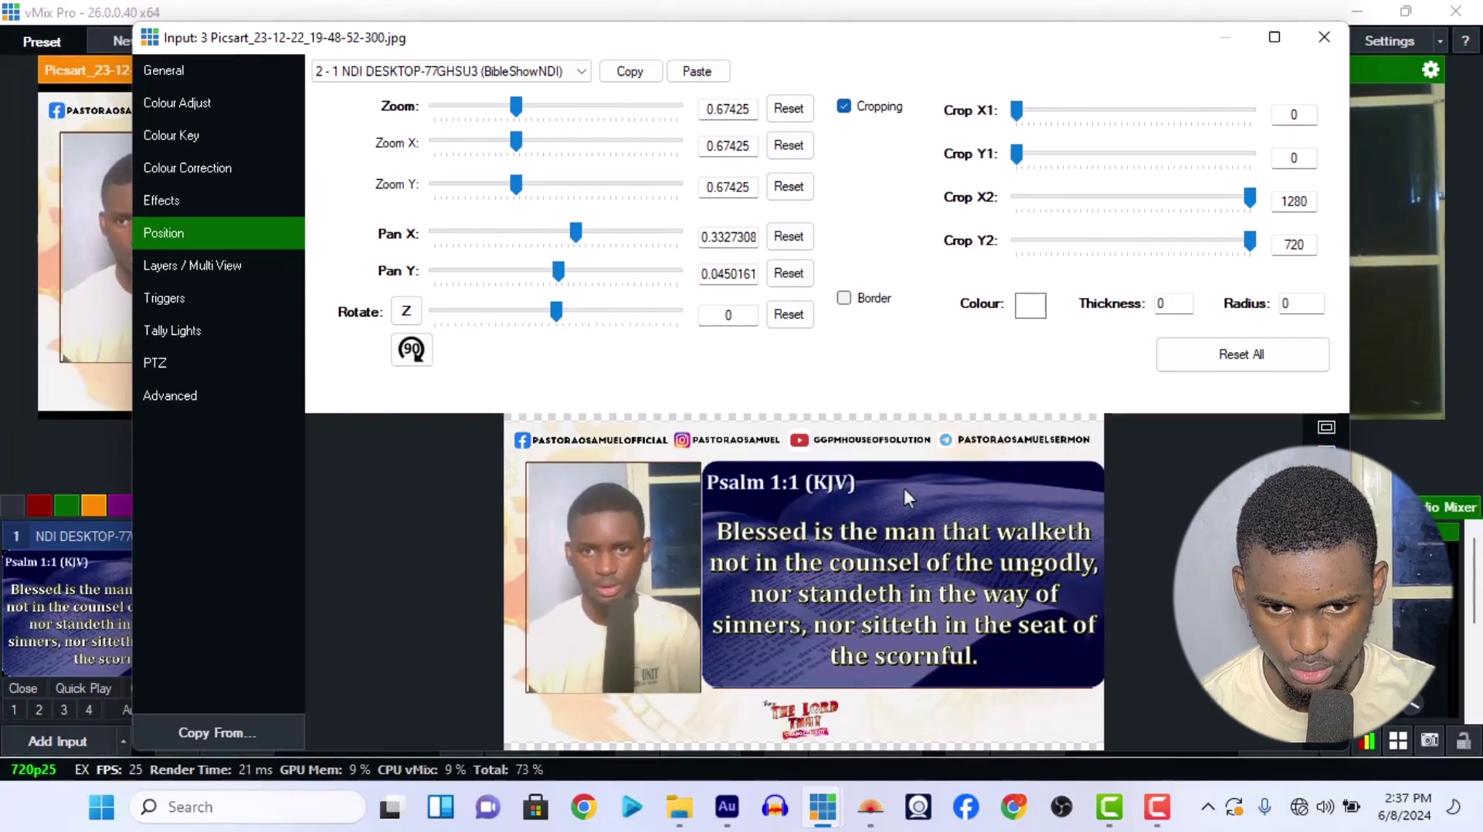
Step: Set the scripture layer to Pan X 0.35 and zoom 0.66525, cropped horizontally 18–1232
{"action": "left_click_drag", "start_coordinate": [905, 491], "coordinate": [917, 494]}
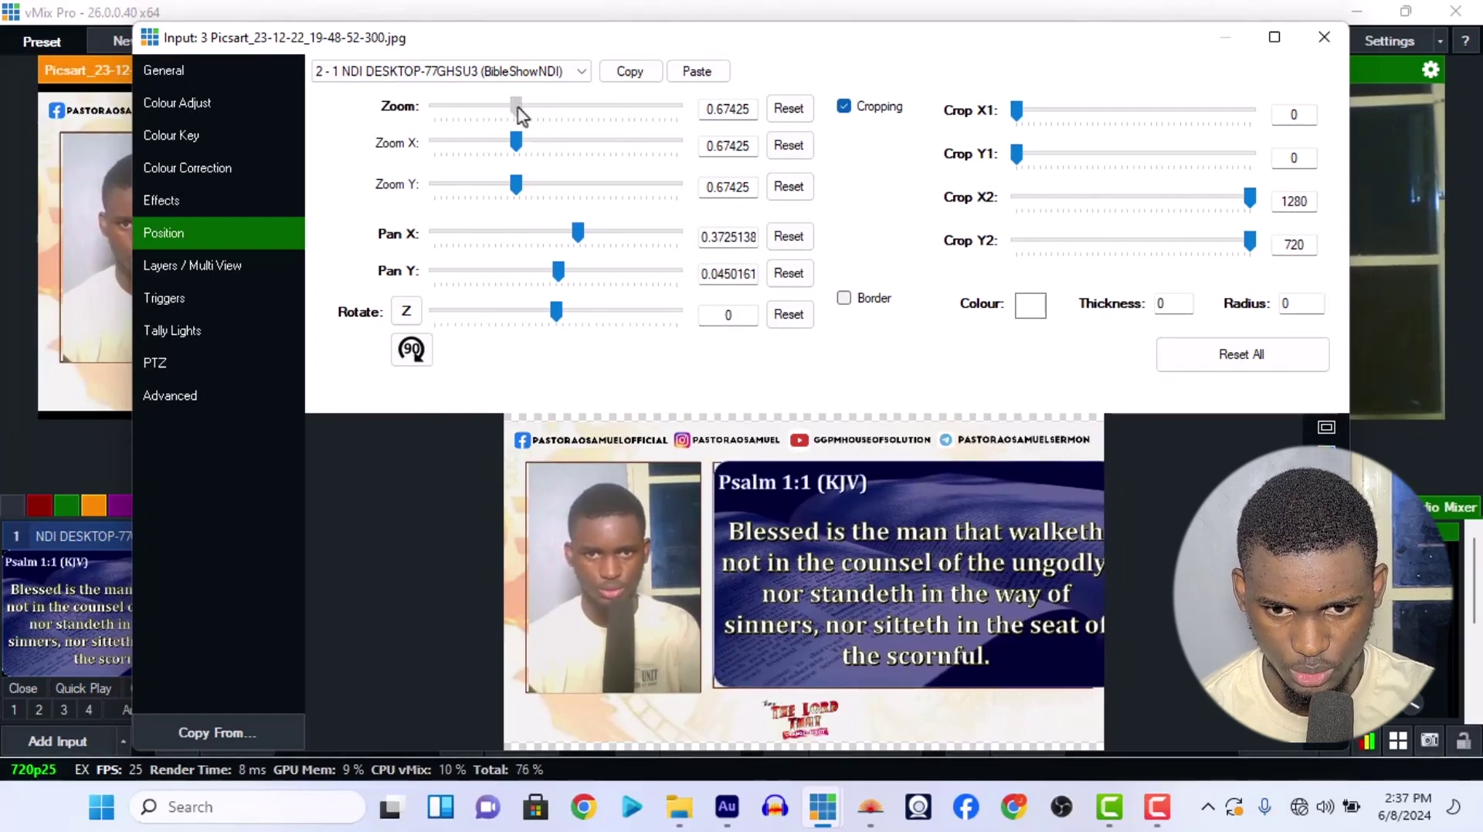
{"action": "left_click_drag", "start_coordinate": [519, 112], "coordinate": [516, 112]}
{"action": "left_click_drag", "start_coordinate": [801, 565], "coordinate": [798, 566]}
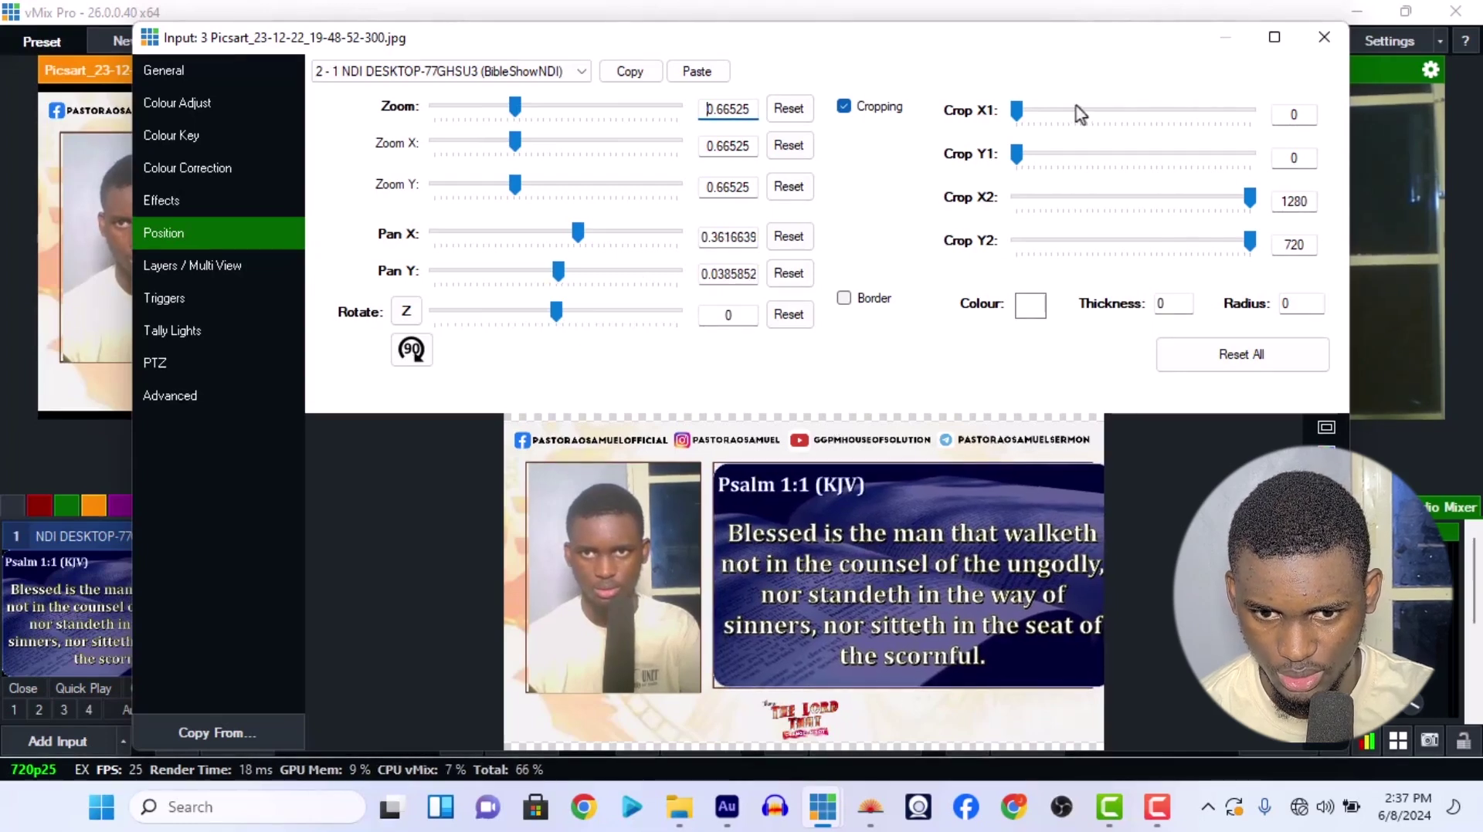
{"action": "left_click_drag", "start_coordinate": [1017, 112], "coordinate": [1020, 113]}
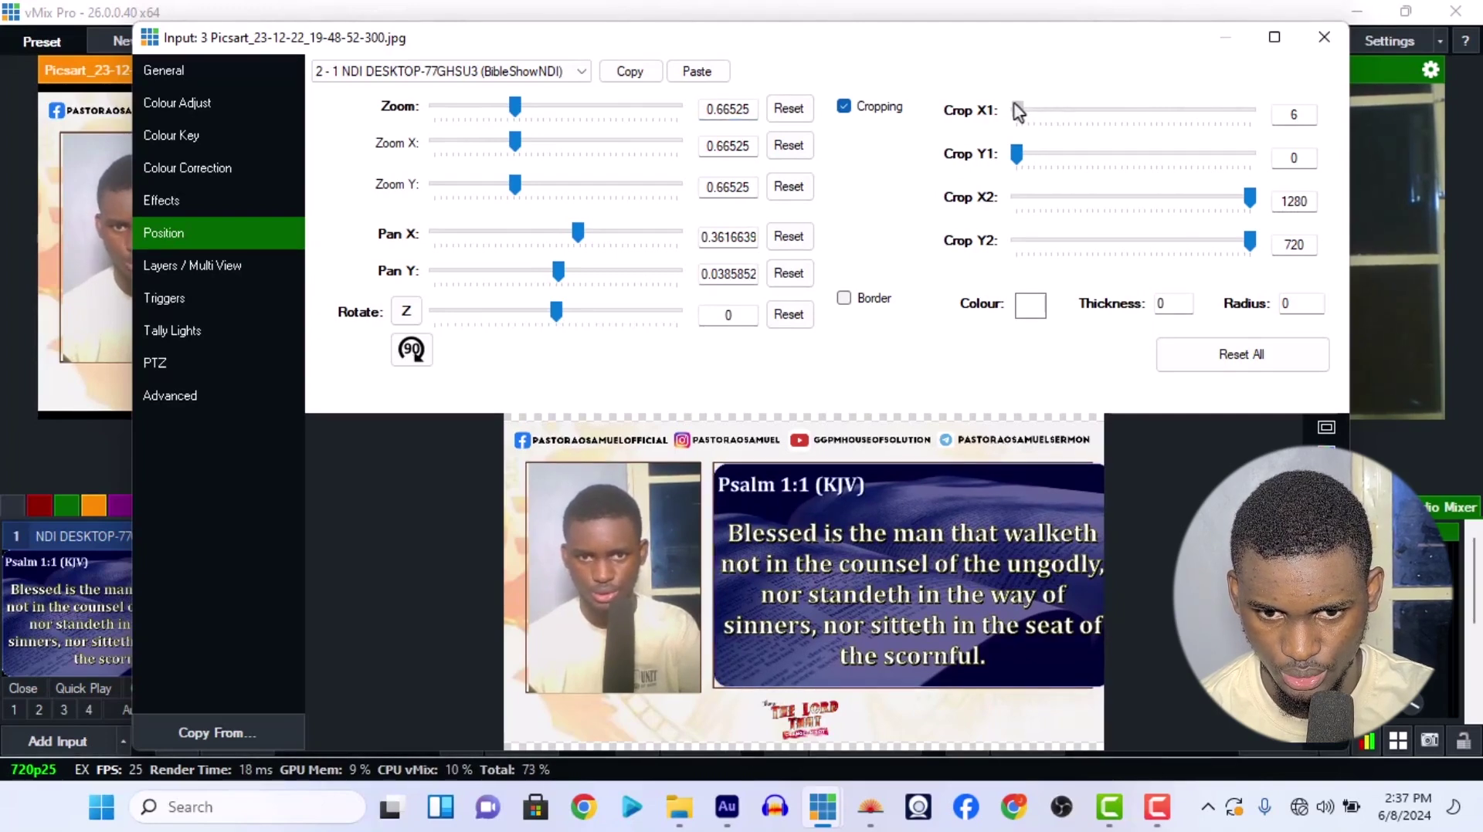
{"action": "left_click_drag", "start_coordinate": [1017, 113], "coordinate": [1019, 112]}
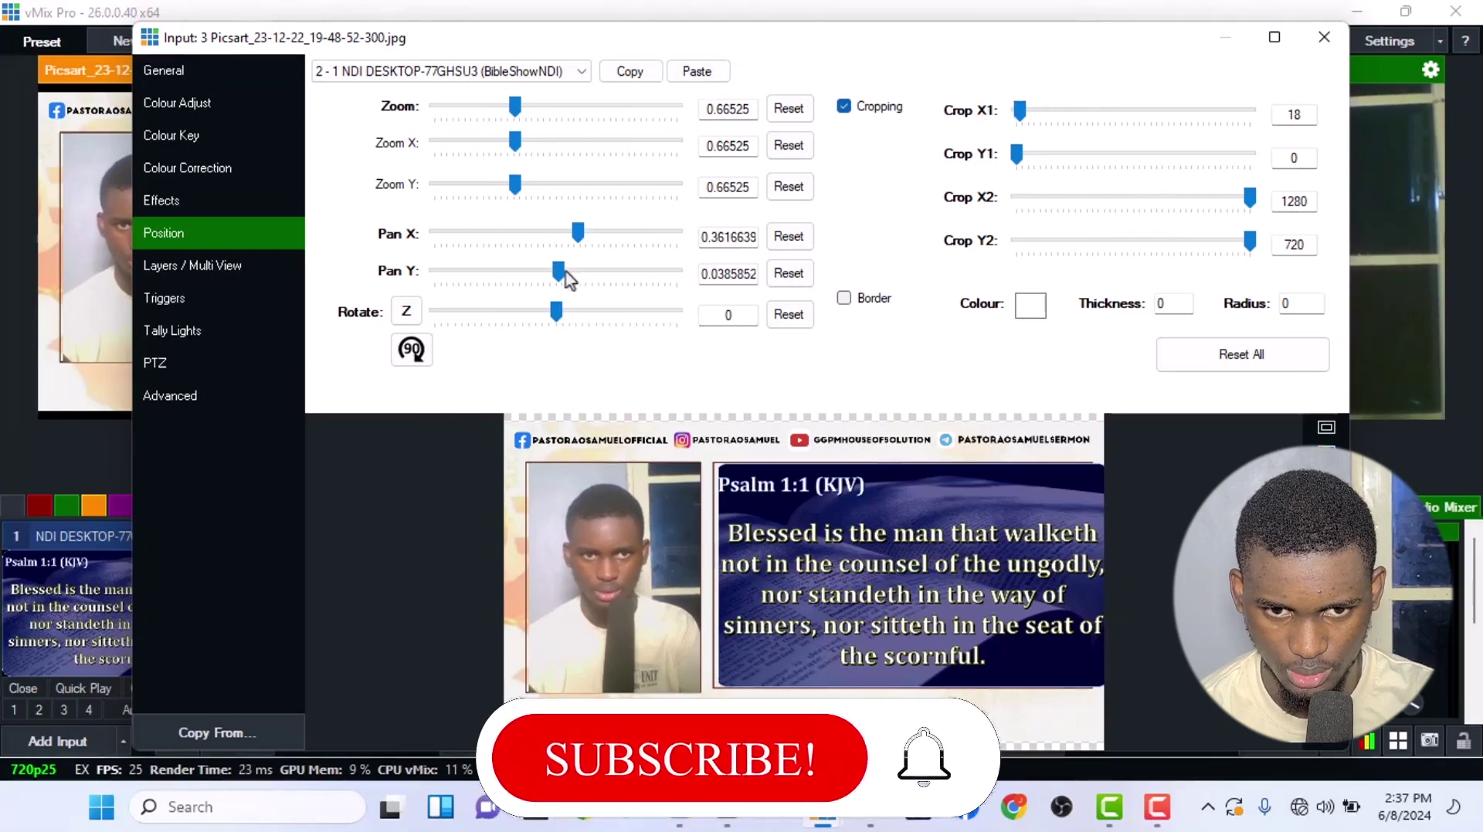
{"action": "left_click_drag", "start_coordinate": [580, 243], "coordinate": [579, 240]}
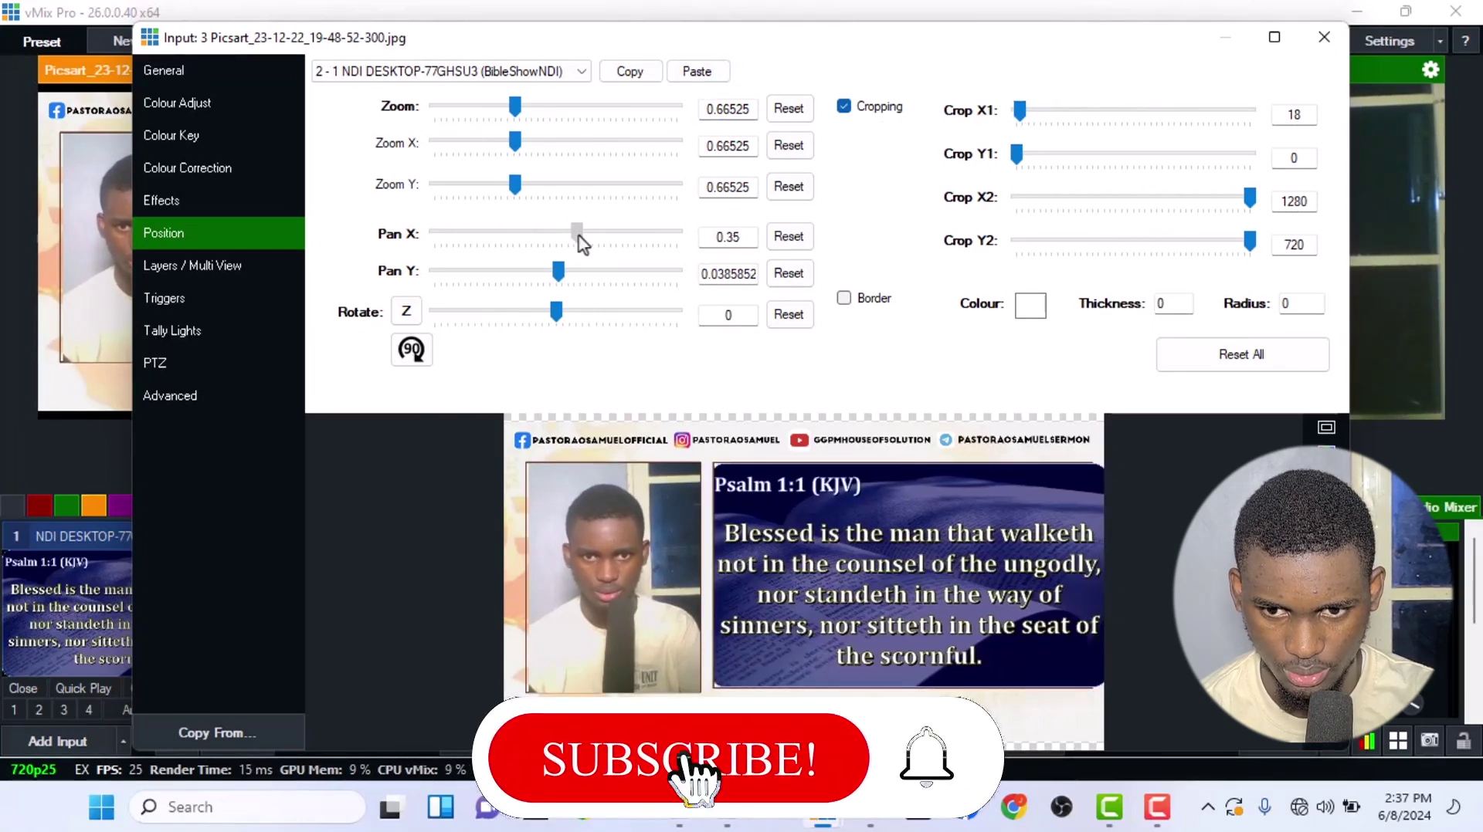
{"action": "left_click_drag", "start_coordinate": [1249, 198], "coordinate": [1242, 197]}
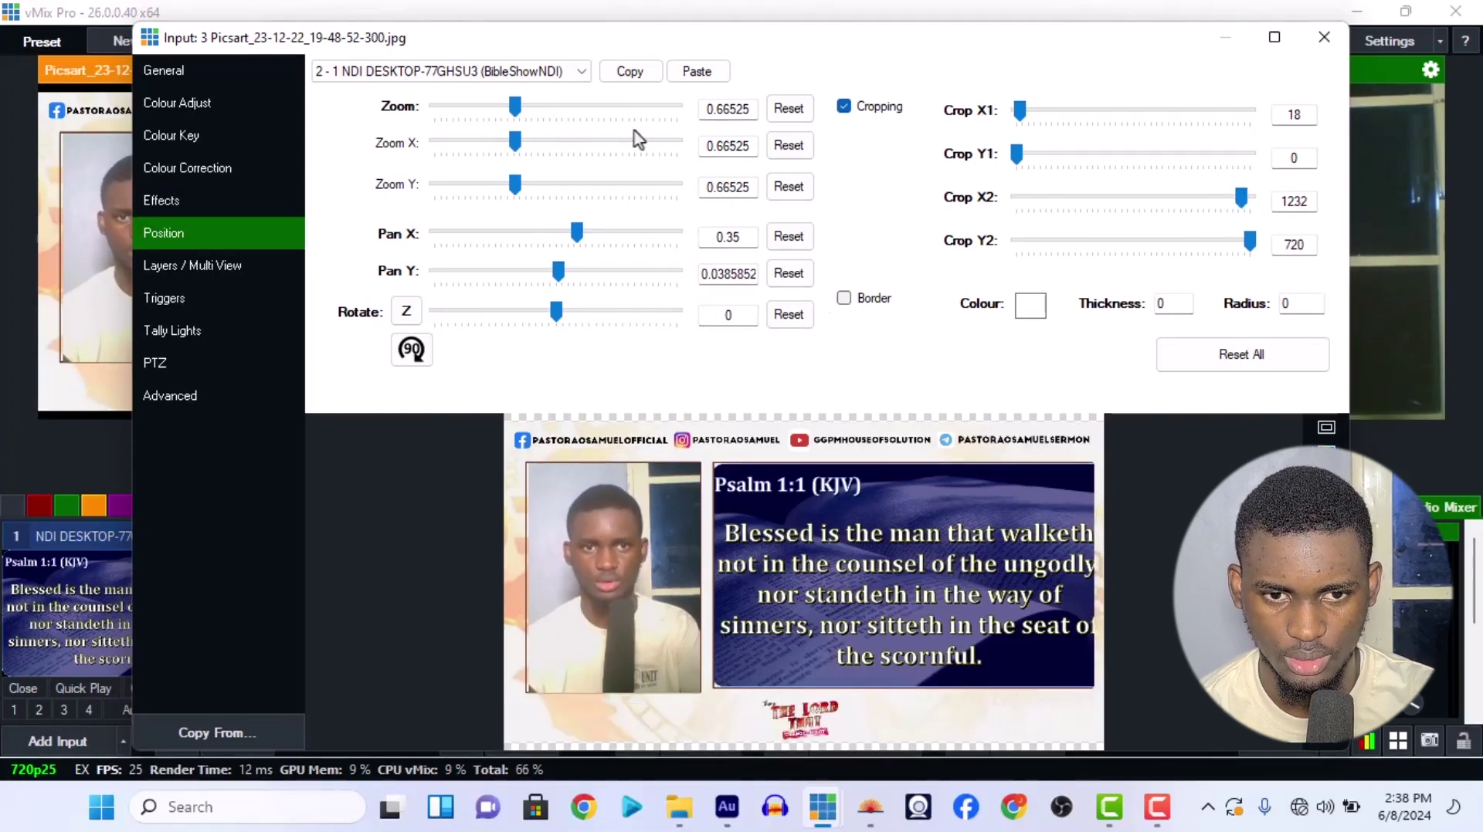
Step: Switch BibleShow's verse theme to BiblePulpit01_01 and return to vMix Pro
{"action": "left_click", "coordinate": [867, 815]}
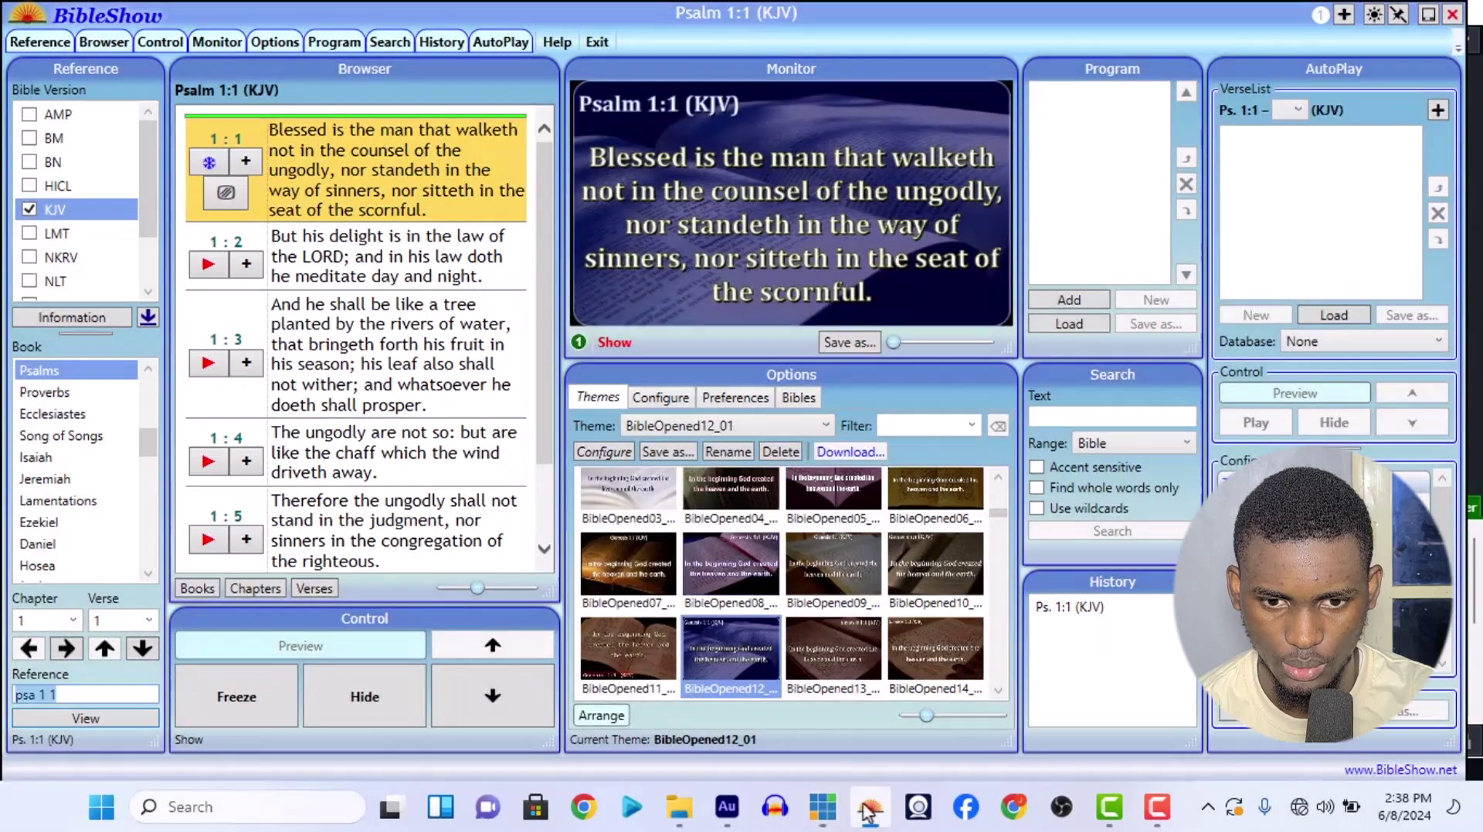
{"action": "left_click", "coordinate": [725, 573]}
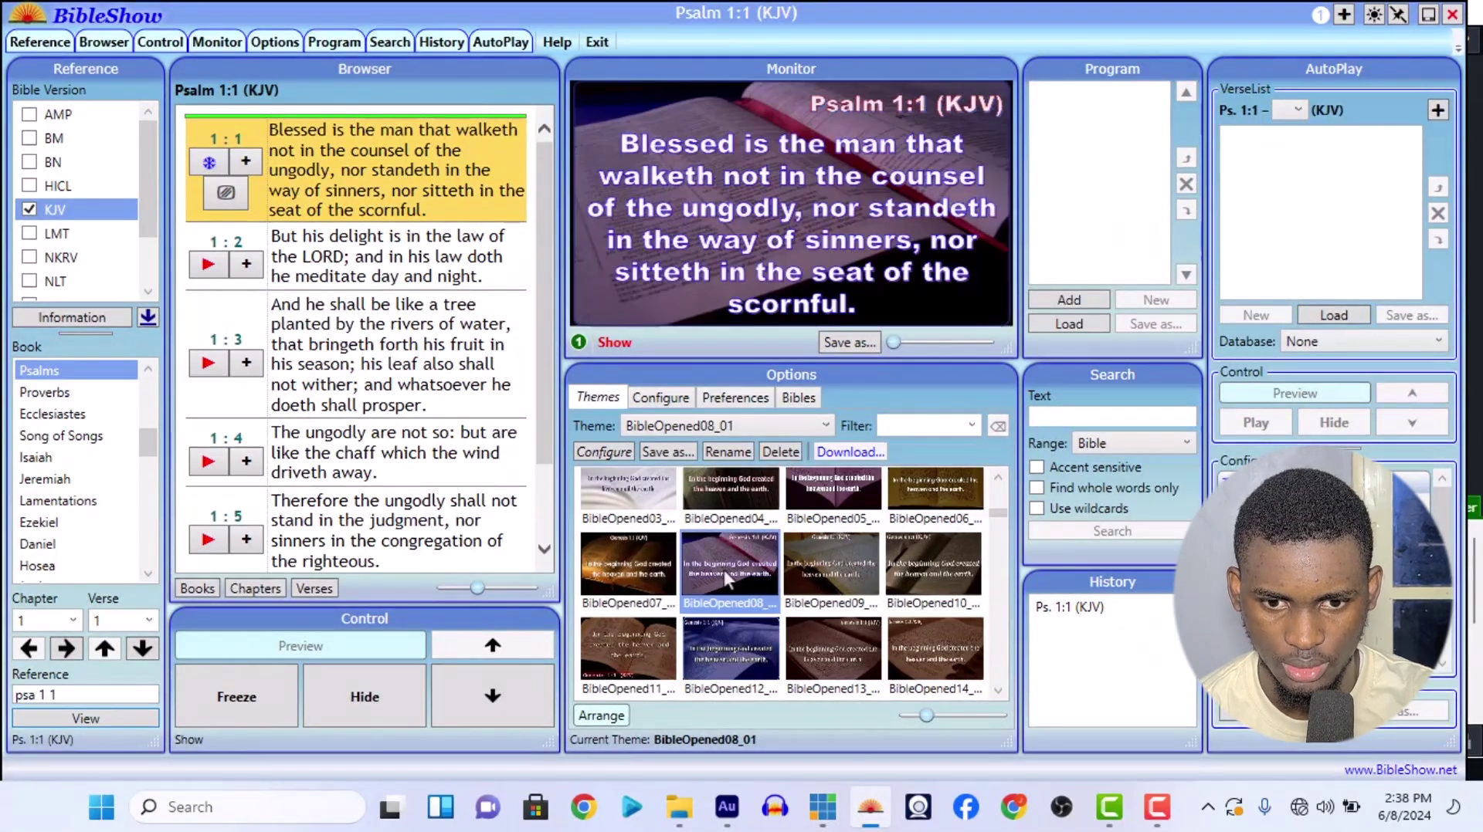
{"action": "scroll", "coordinate": [1003, 545], "scroll_direction": "down", "scroll_amount": 3}
{"action": "left_click", "coordinate": [898, 588]}
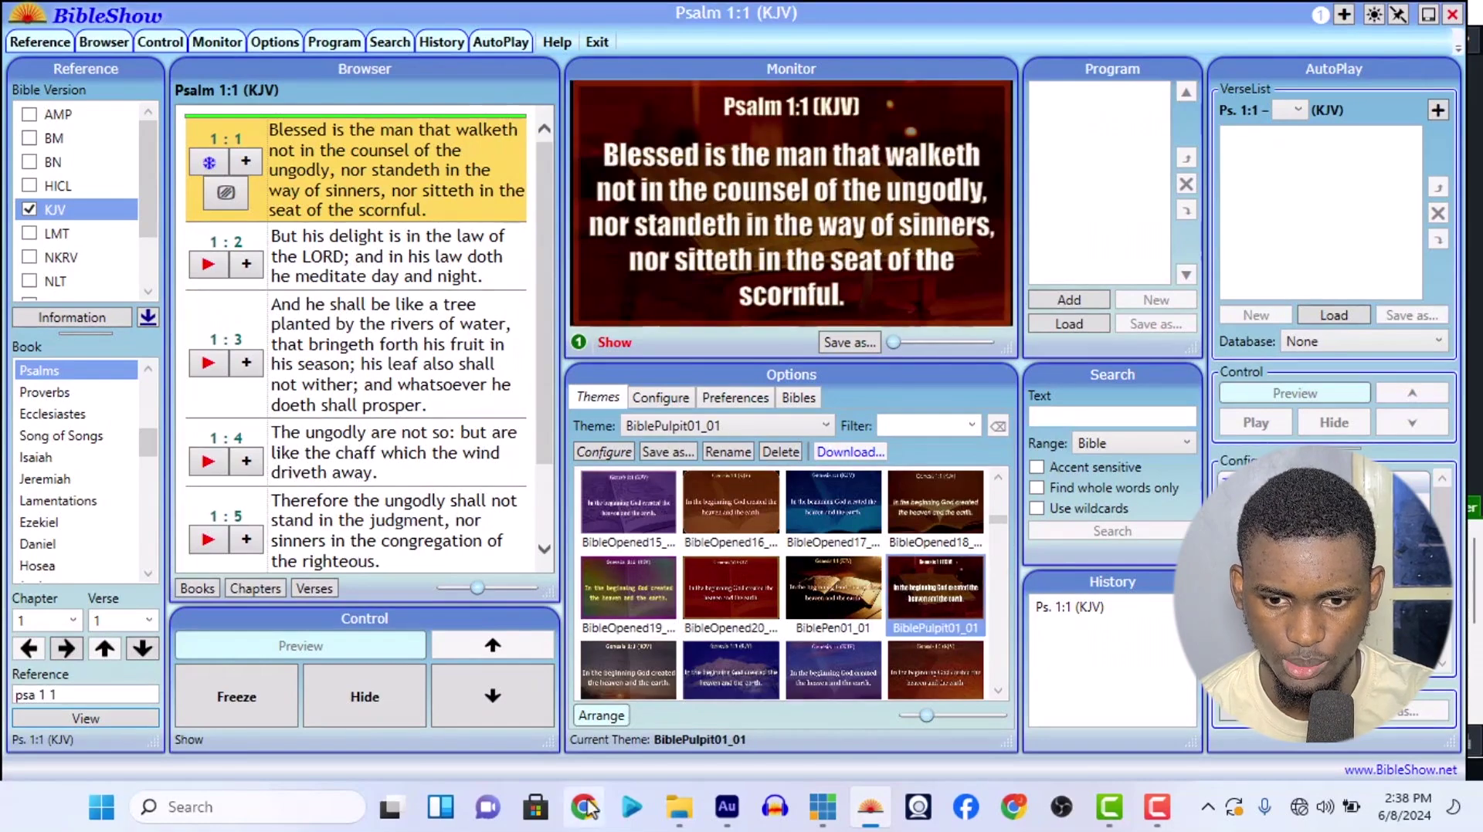
{"action": "left_click", "coordinate": [824, 811]}
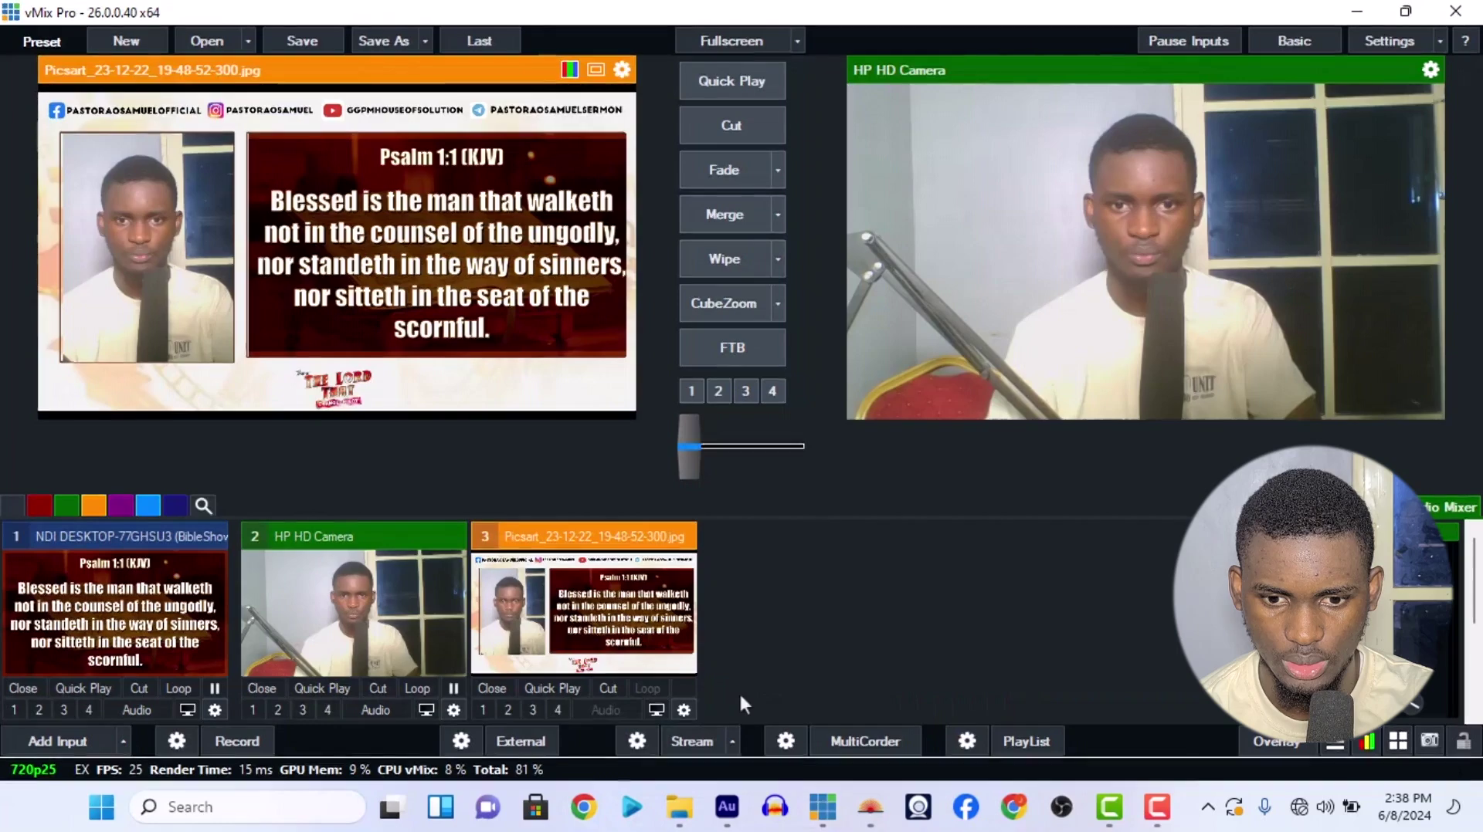
Step: Clear the verse layer's crop and set its zoom to 0.6565 and Pan X to 0.332
{"action": "mouse_move", "coordinate": [824, 811]}
{"action": "left_click", "coordinate": [888, 711]}
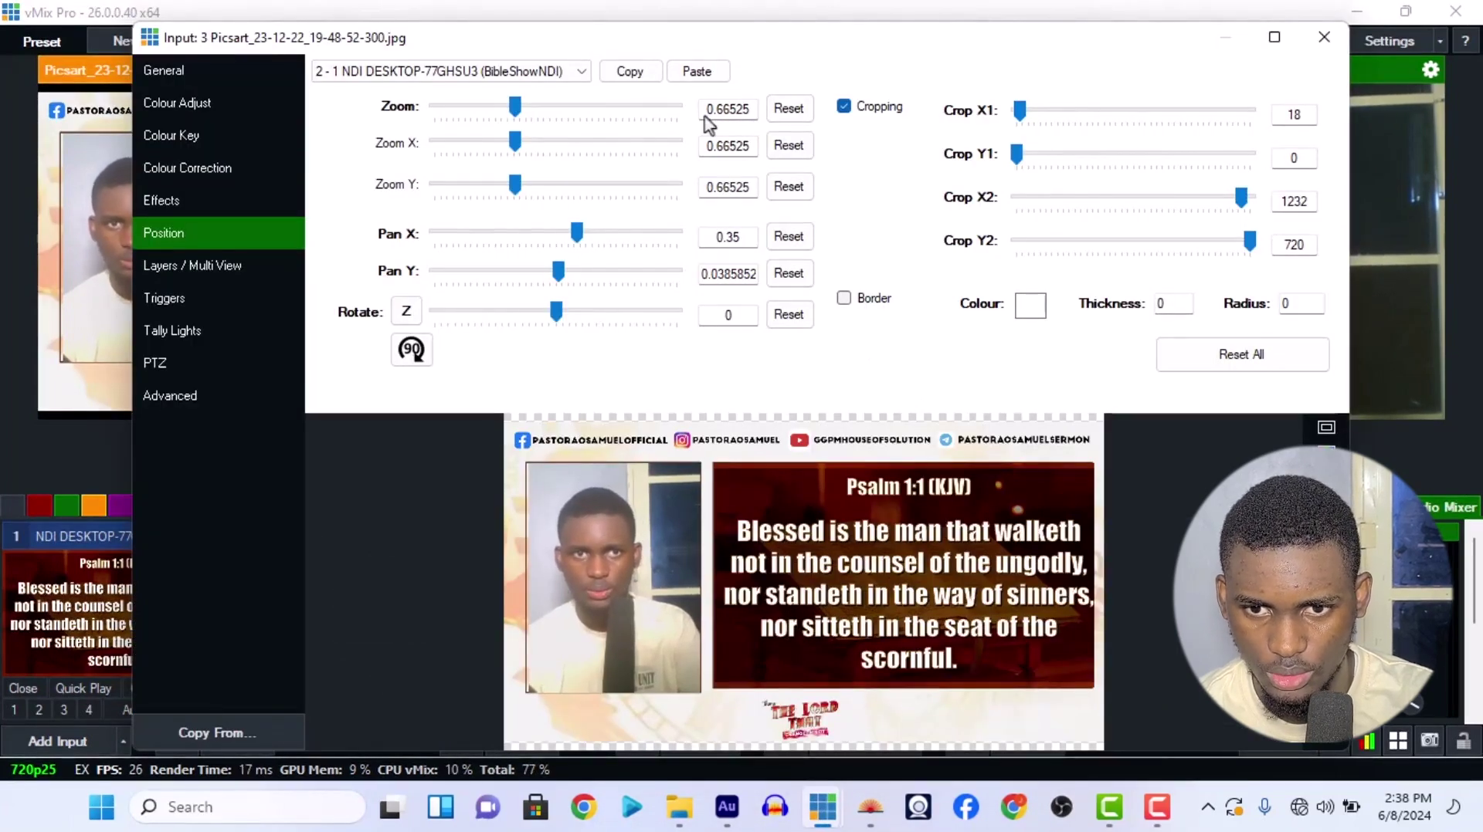
{"action": "left_click_drag", "start_coordinate": [1021, 110], "coordinate": [1007, 112]}
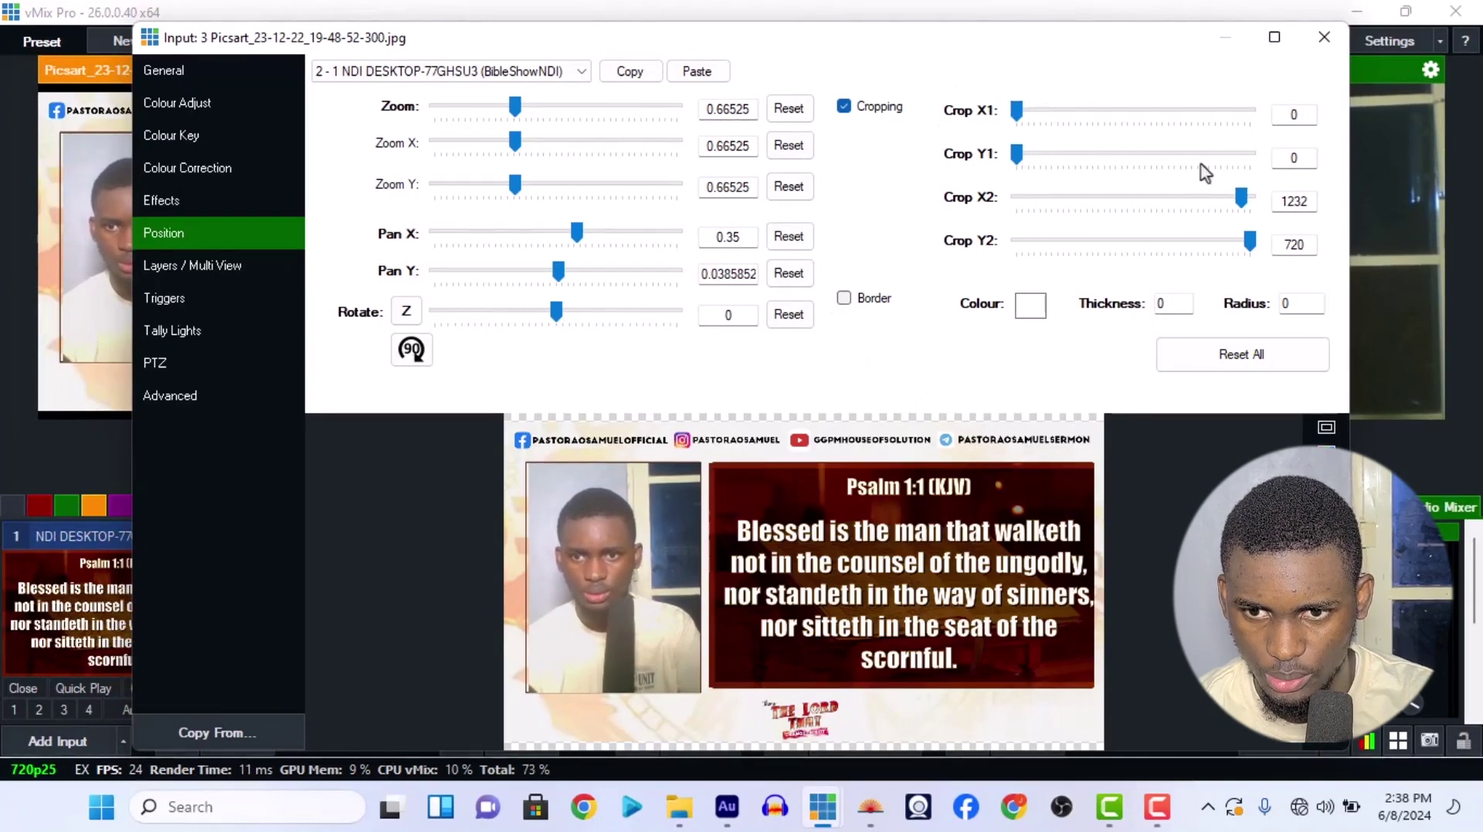
{"action": "left_click_drag", "start_coordinate": [1241, 199], "coordinate": [1250, 199]}
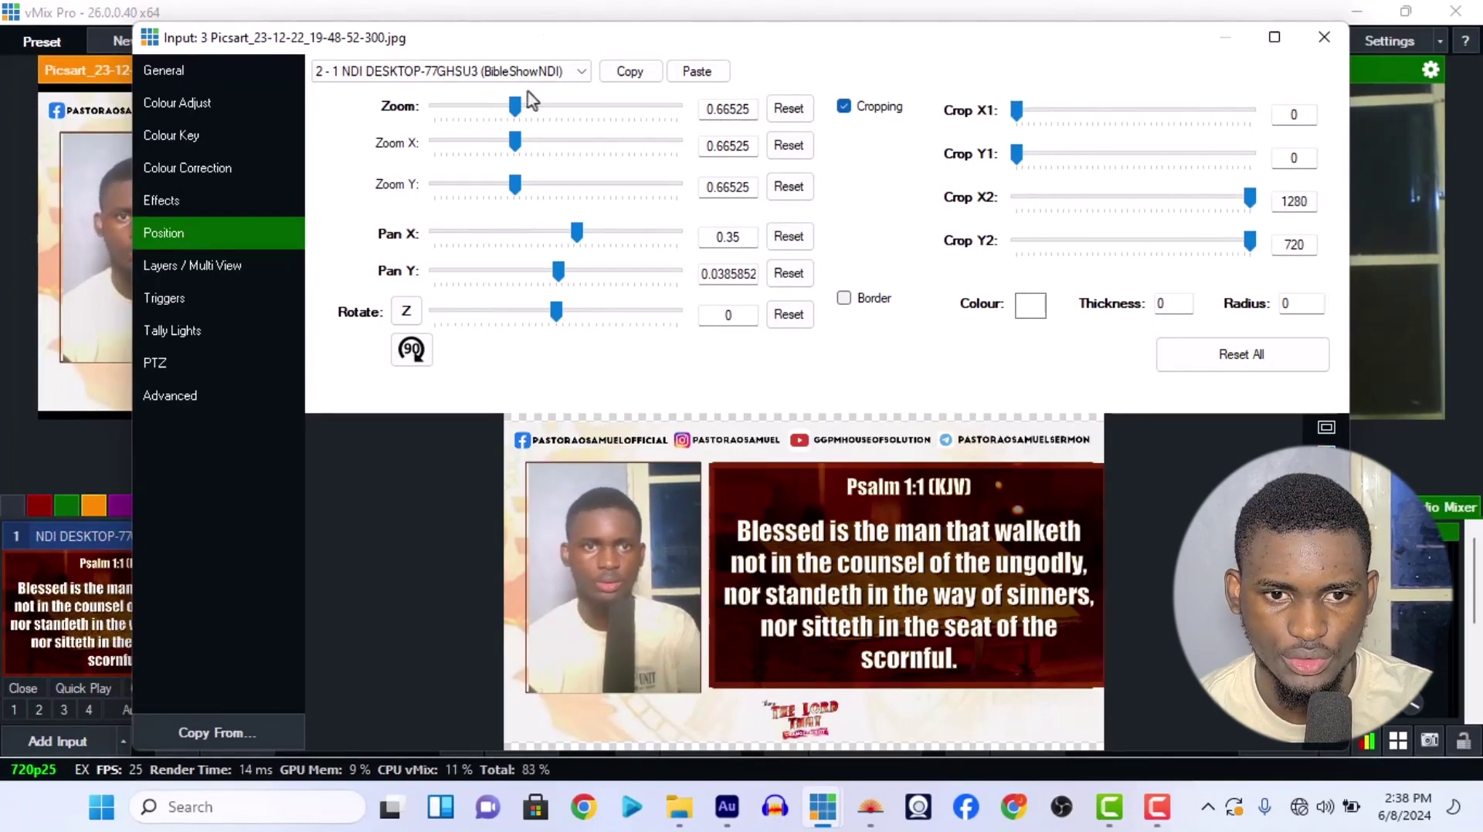
{"action": "left_click_drag", "start_coordinate": [515, 106], "coordinate": [519, 116]}
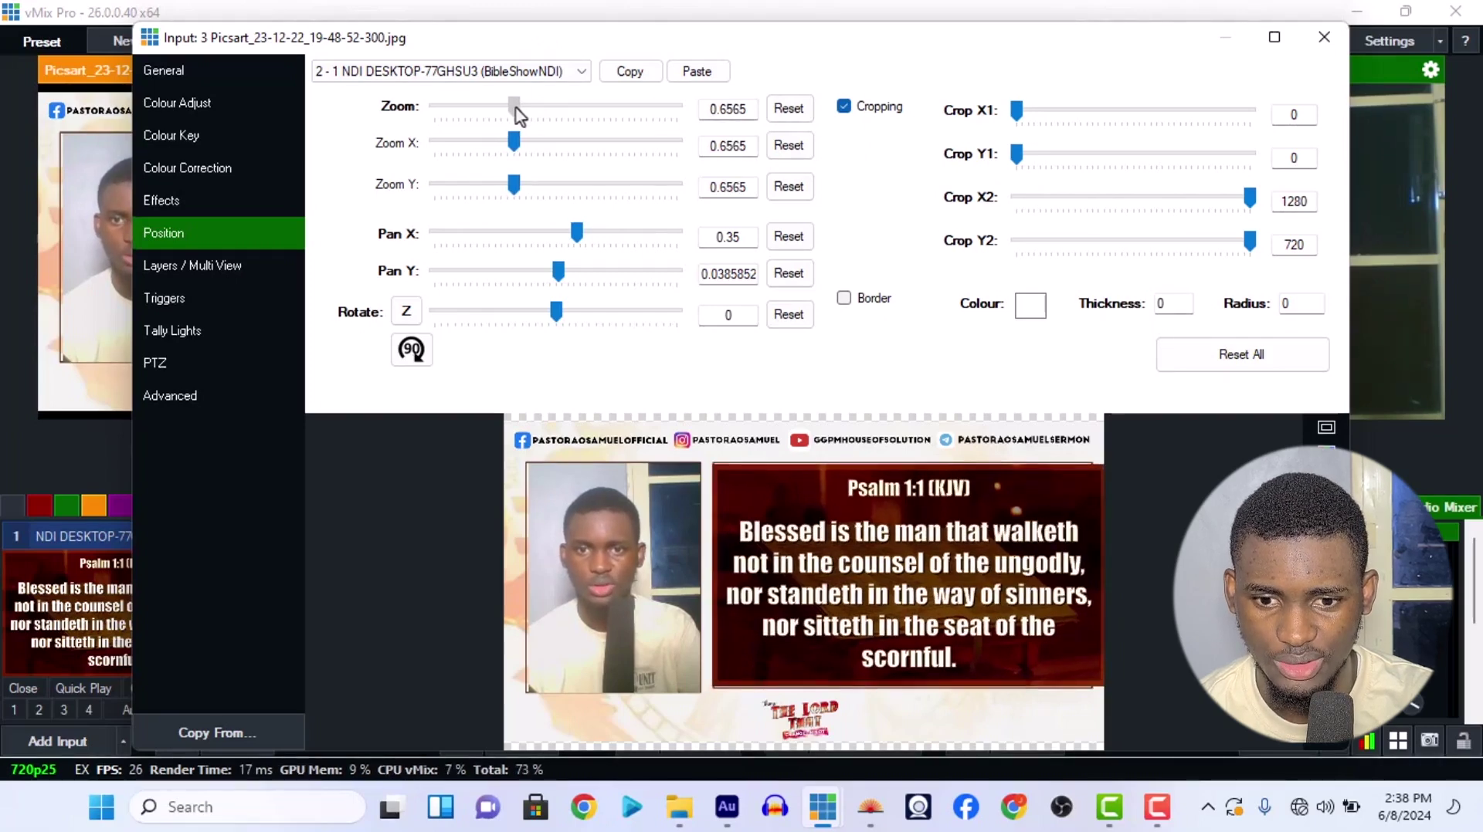
{"action": "left_click_drag", "start_coordinate": [518, 114], "coordinate": [516, 113]}
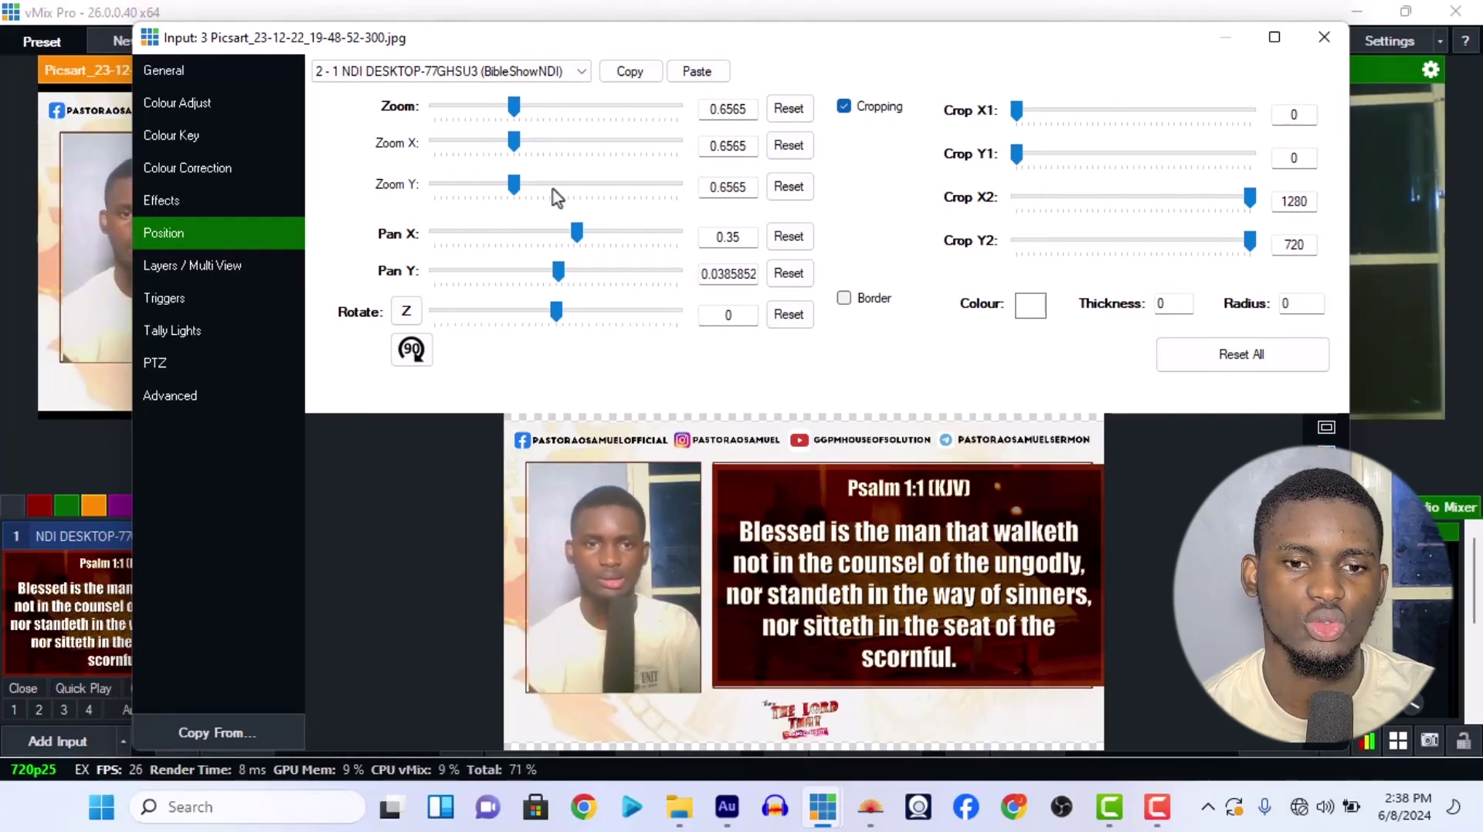
{"action": "left_click_drag", "start_coordinate": [577, 237], "coordinate": [577, 237]}
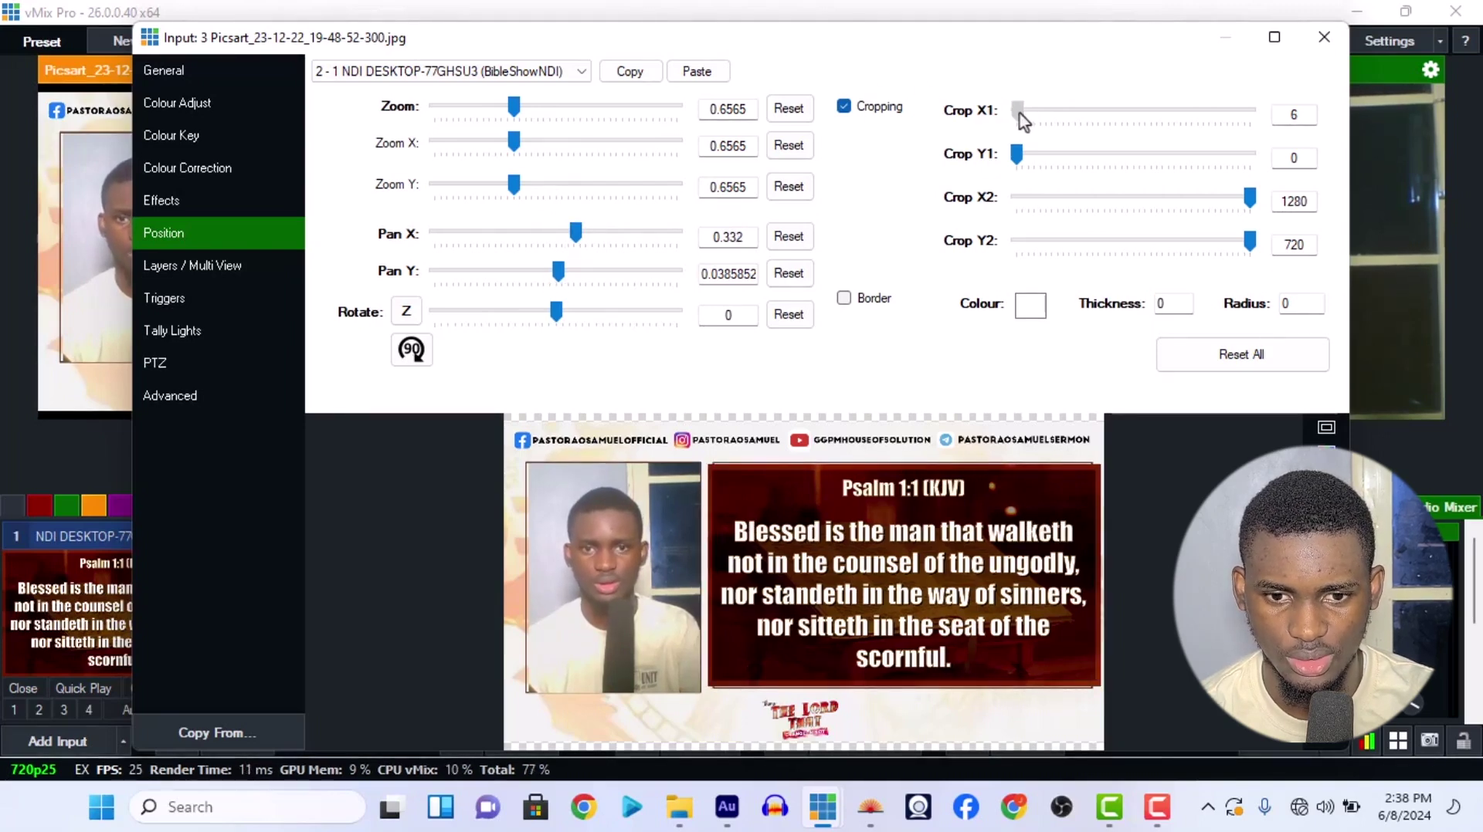
Step: Recrop the verse layer to 18–1250 and merge the framed composite to program output
{"action": "left_click_drag", "start_coordinate": [1024, 121], "coordinate": [1028, 120]}
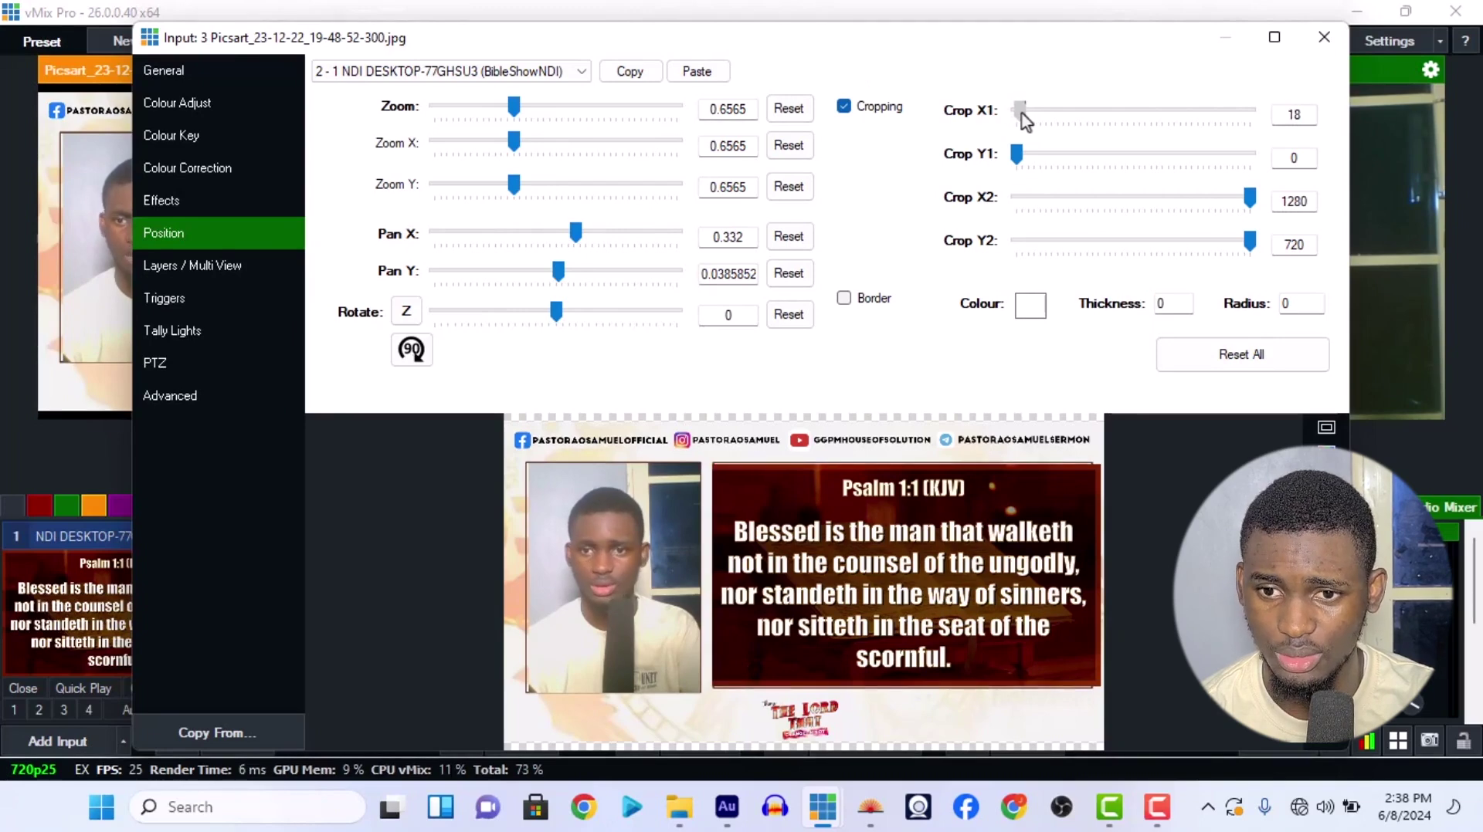
{"action": "left_click_drag", "start_coordinate": [1249, 197], "coordinate": [1250, 204]}
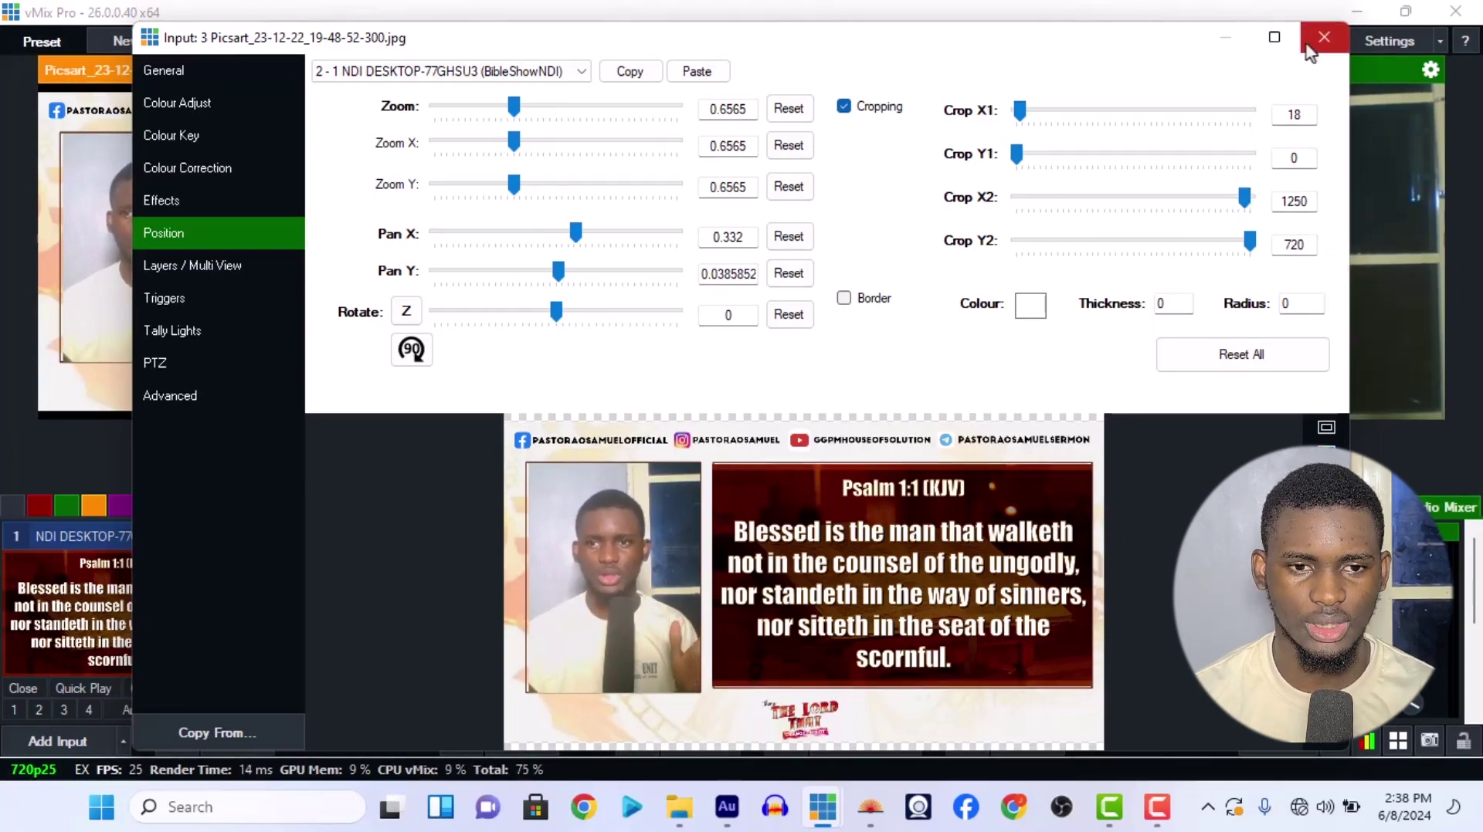
{"action": "left_click", "coordinate": [1323, 37]}
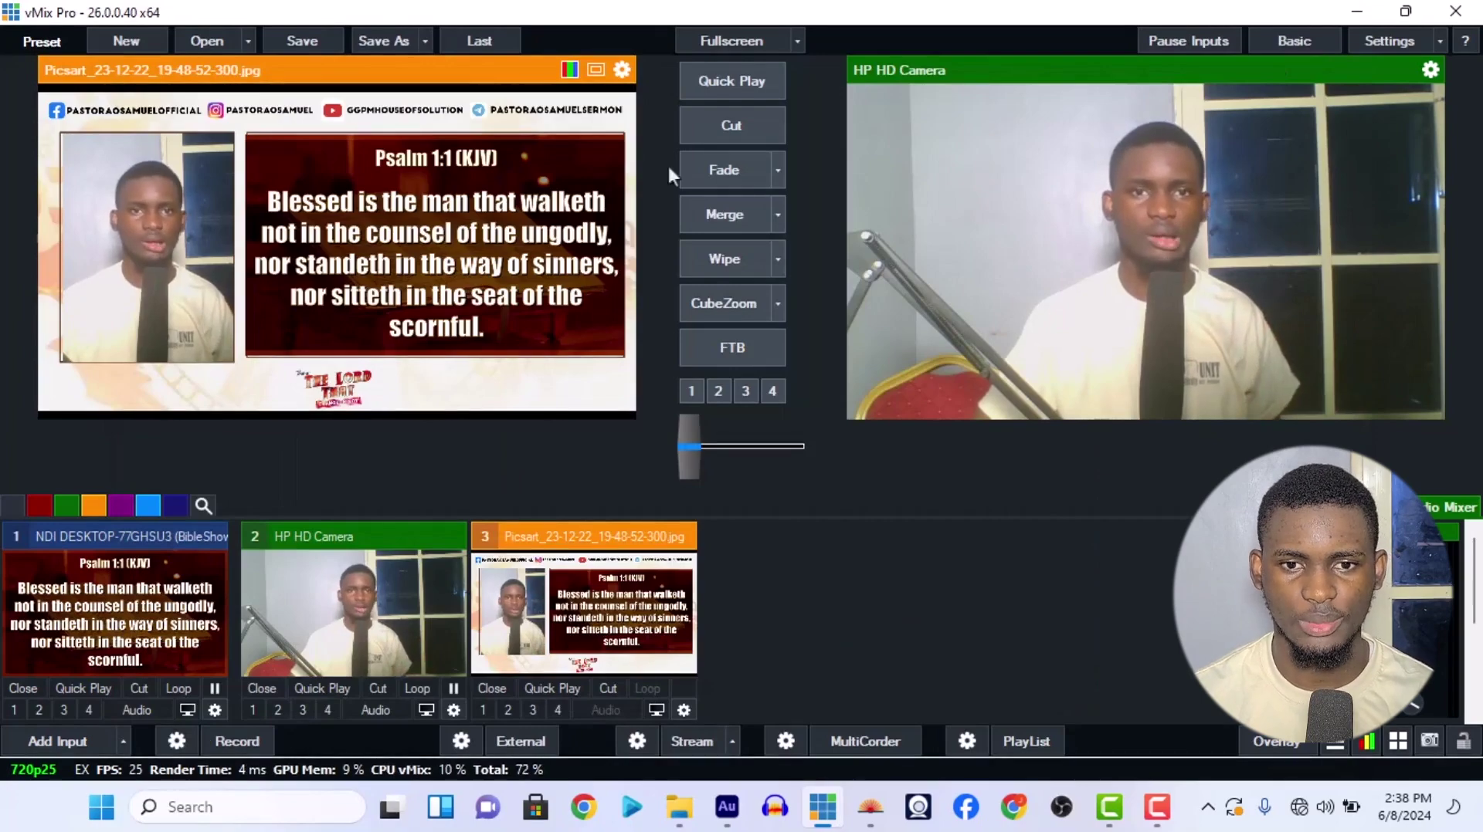
{"action": "left_click", "coordinate": [736, 216]}
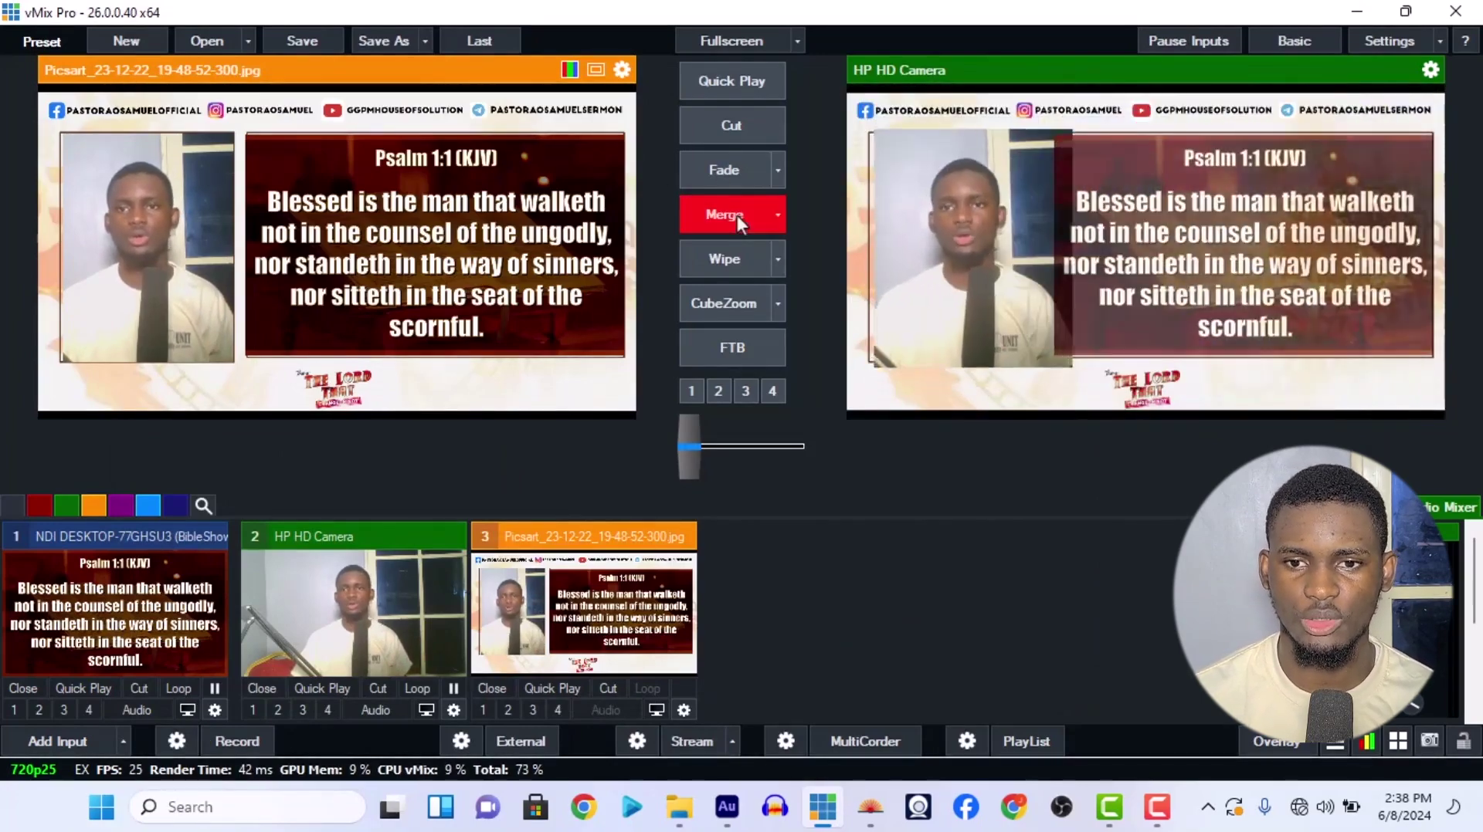